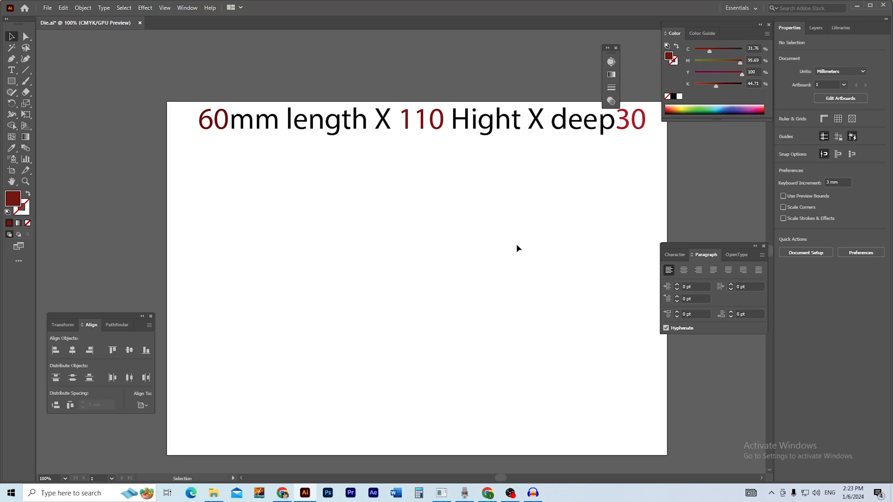
Review the length, height and depth dimensions written across the upper part of the artboard
{"action": "left_click_drag", "start_coordinate": [486, 239], "coordinate": [464, 243]}
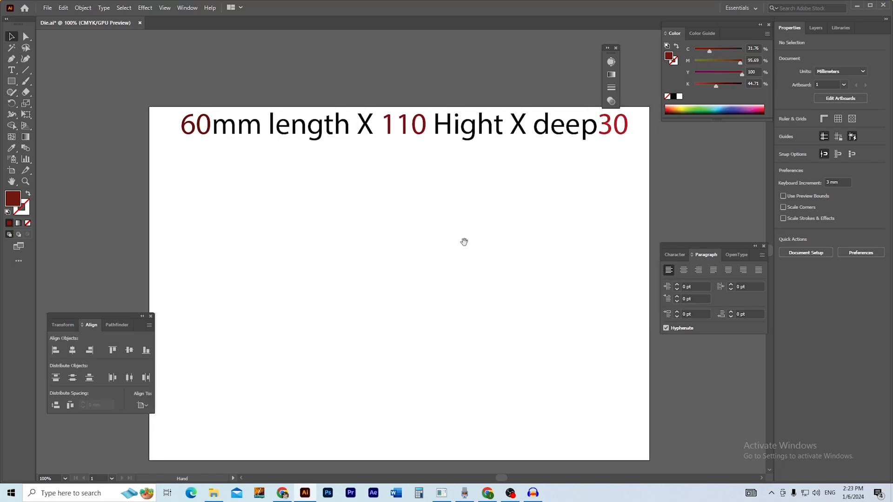
{"action": "left_click_drag", "start_coordinate": [372, 158], "coordinate": [371, 197]}
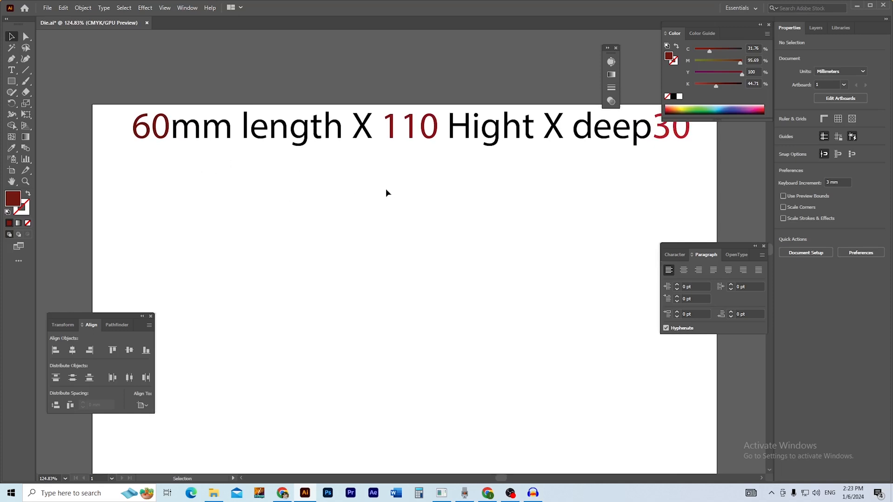
{"action": "left_click_drag", "start_coordinate": [488, 195], "coordinate": [409, 186]}
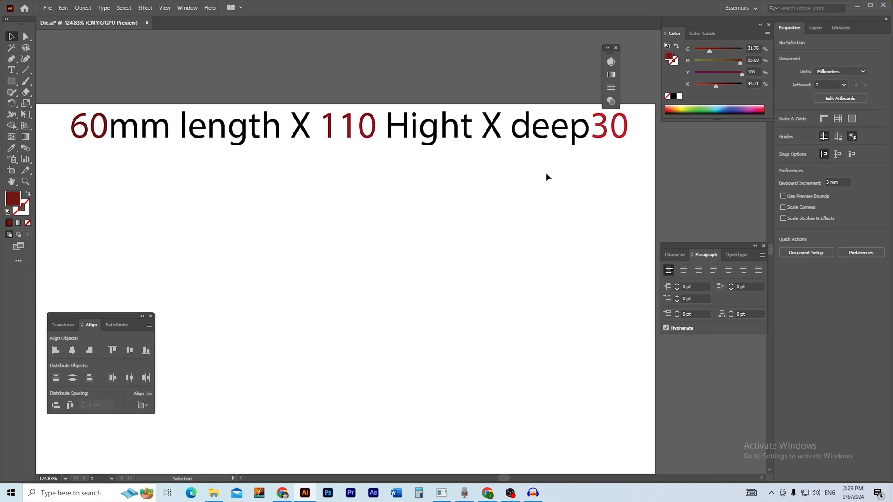
{"action": "mouse_move", "coordinate": [456, 249]}
{"action": "left_mouse_down"}
{"action": "mouse_move", "coordinate": [405, 249]}
{"action": "mouse_move", "coordinate": [458, 236]}
{"action": "mouse_move", "coordinate": [453, 253]}
{"action": "left_mouse_up"}
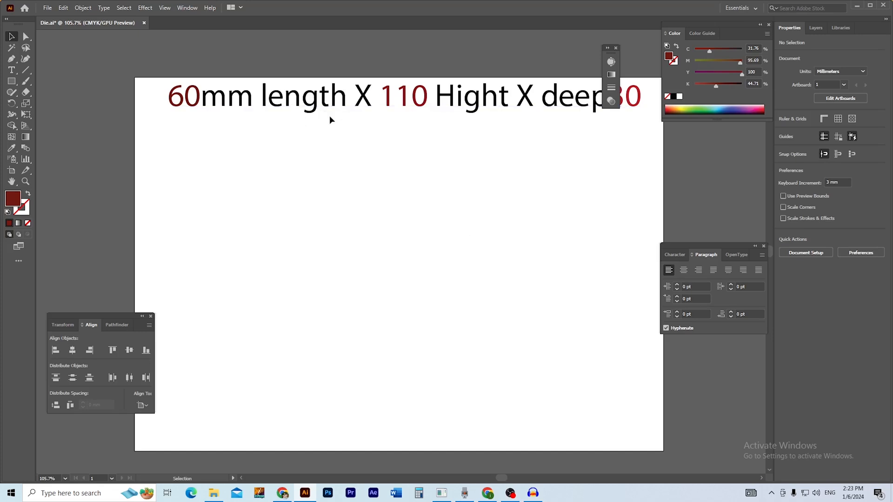
{"action": "left_click_drag", "start_coordinate": [405, 131], "coordinate": [414, 150]}
{"action": "left_click", "coordinate": [430, 125]}
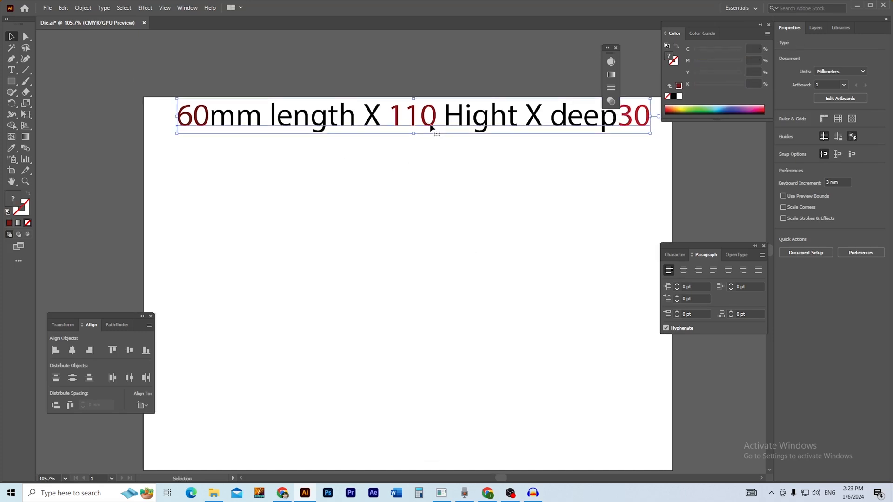
{"action": "left_click", "coordinate": [815, 322]}
{"action": "left_click", "coordinate": [552, 270]}
{"action": "left_click_drag", "start_coordinate": [541, 285], "coordinate": [528, 271]}
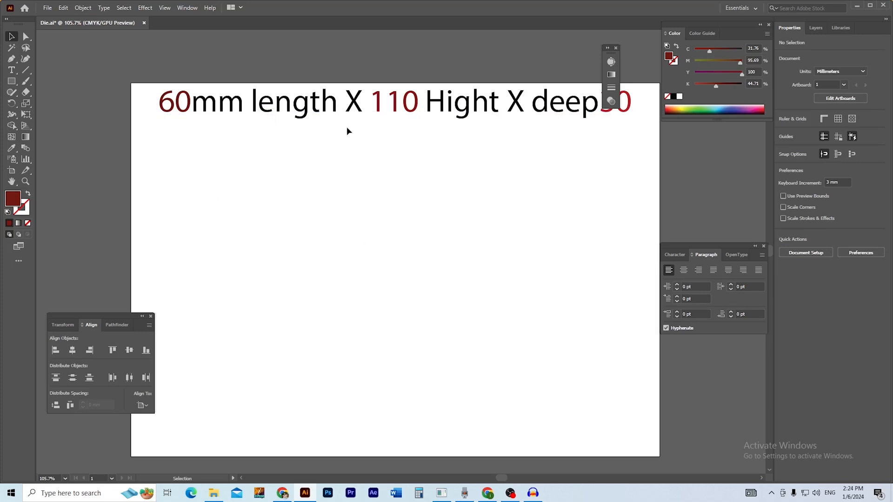
{"action": "left_click", "coordinate": [11, 83]}
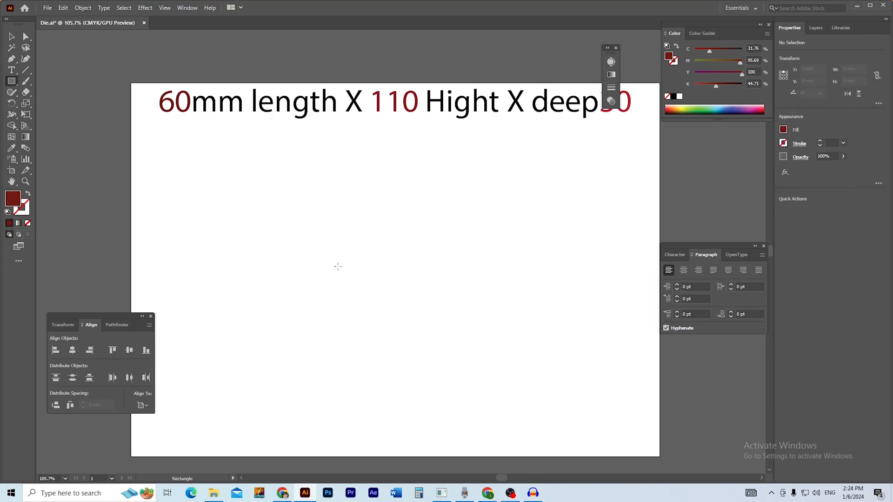
{"action": "left_click", "coordinate": [295, 285]}
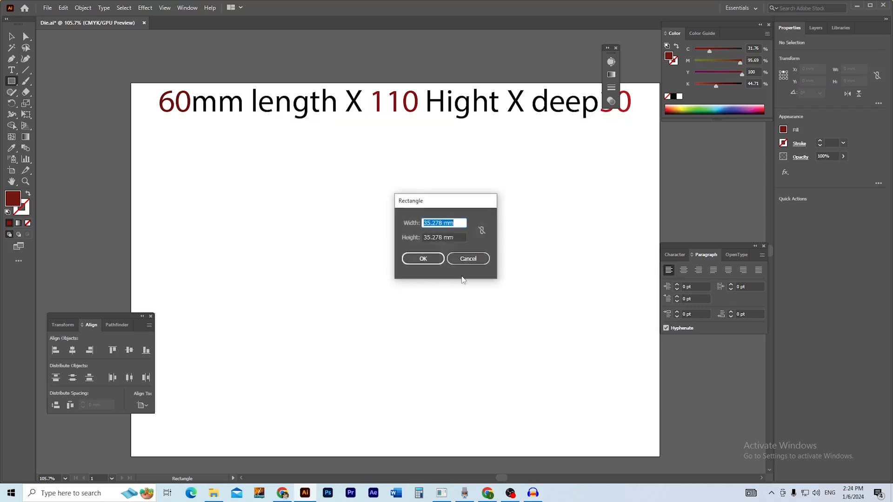
{"action": "left_click", "coordinate": [463, 263]}
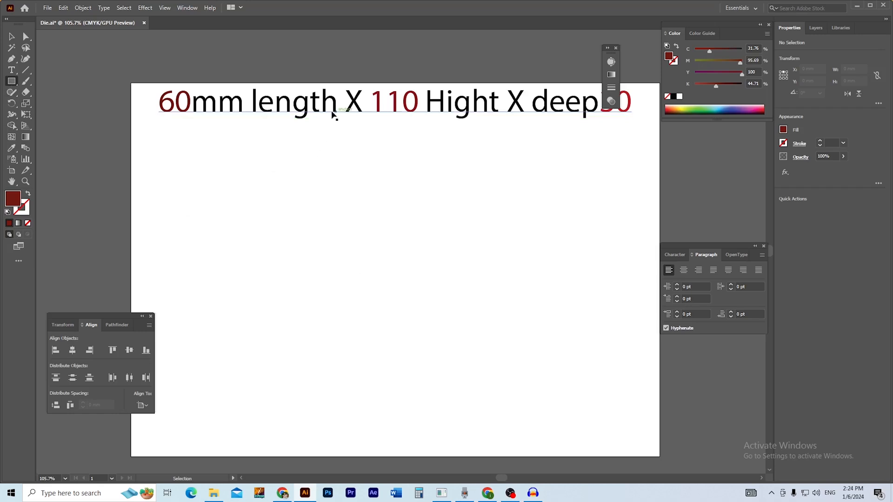
Show the document rulers and open their measurement unit choices
{"action": "key", "text": "ctrl+r"}
{"action": "right_click", "coordinate": [305, 33]}
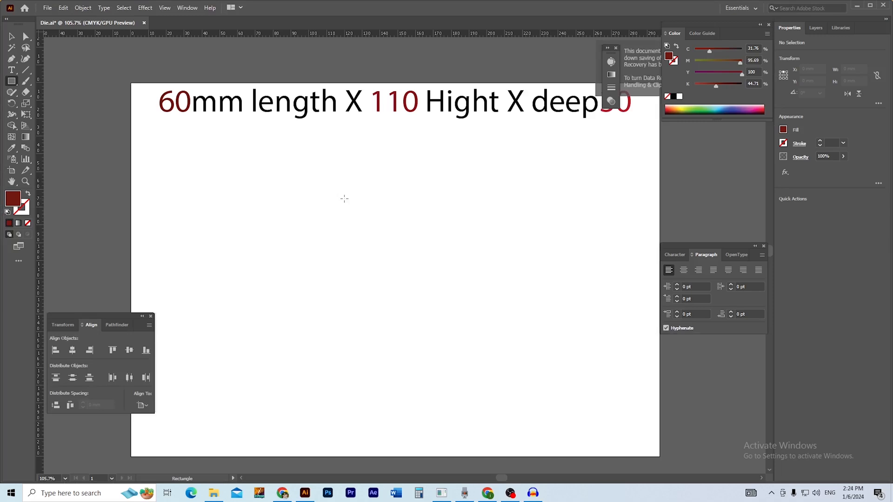
{"action": "left_click", "coordinate": [11, 36]}
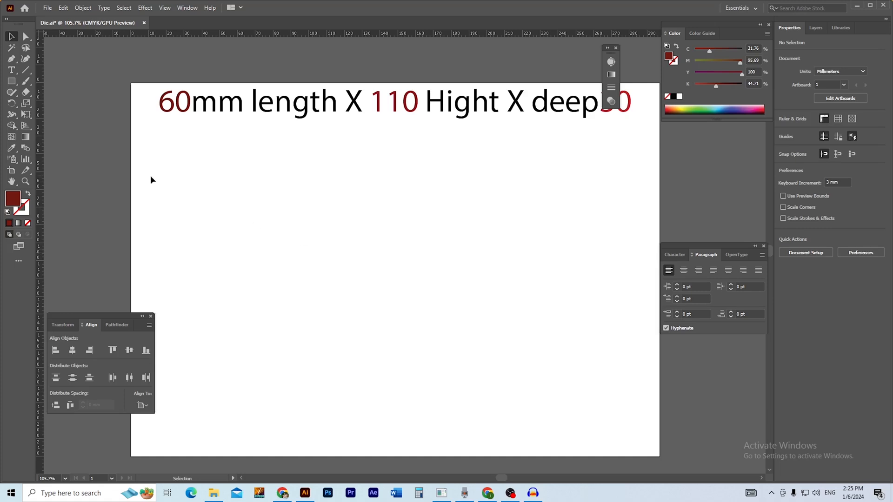
Create a rectangle 60 mm wide and 110 mm high in the lower middle of the artboard
{"action": "left_click", "coordinate": [12, 82]}
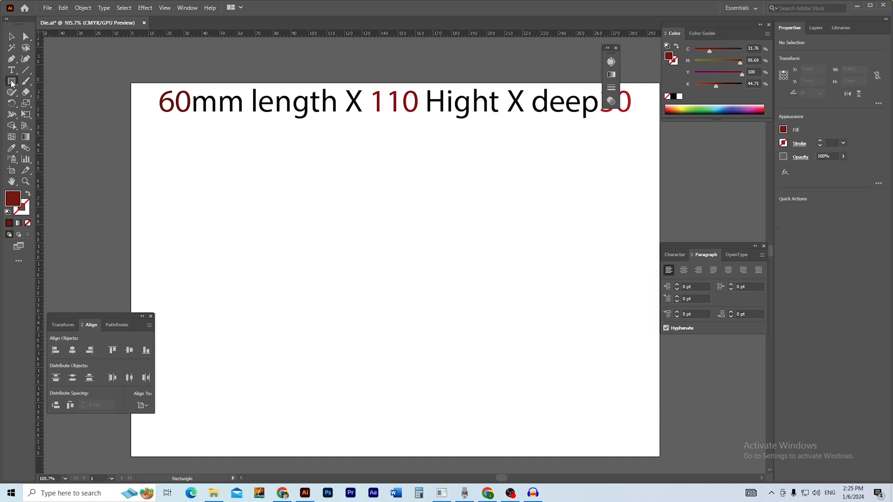
{"action": "left_click", "coordinate": [309, 283]}
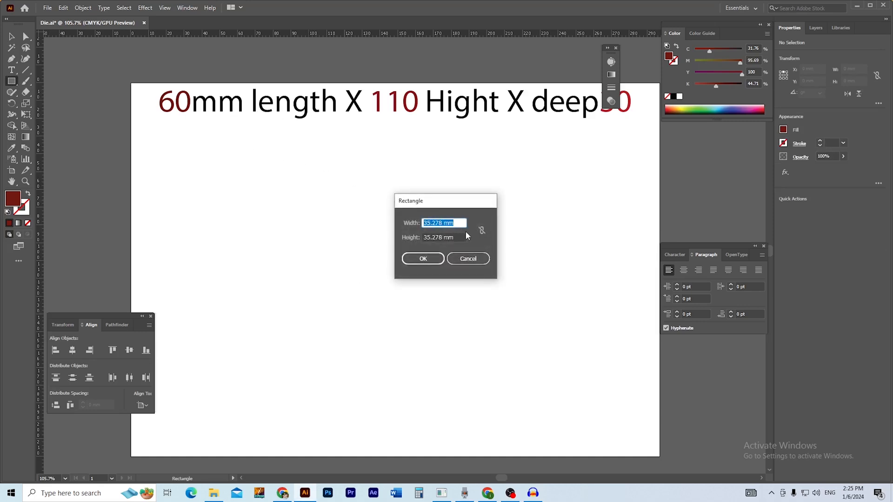
{"action": "type", "text": "60"}
{"action": "key", "text": "Tab"}
{"action": "type", "text": "110"}
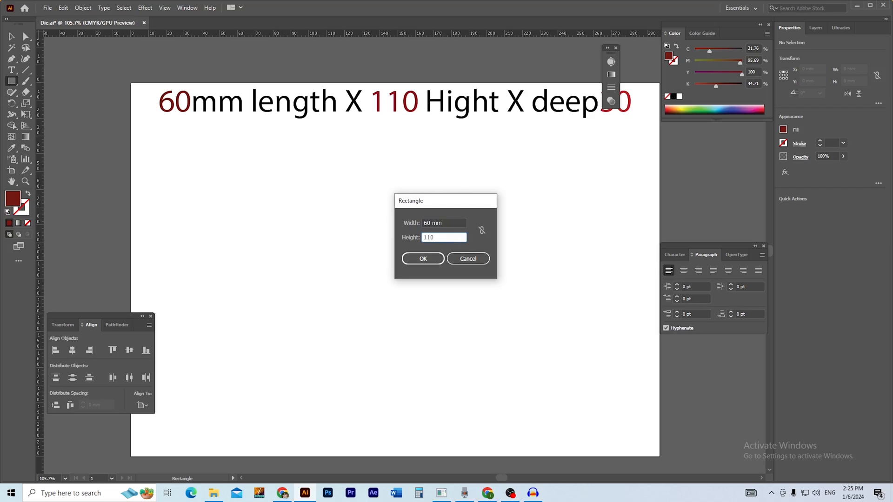
{"action": "left_click", "coordinate": [423, 260]}
Move the rectangle up and left so it fits on the artboard, and swap its fill and stroke to leave a dark red outline
{"action": "key", "text": "v"}
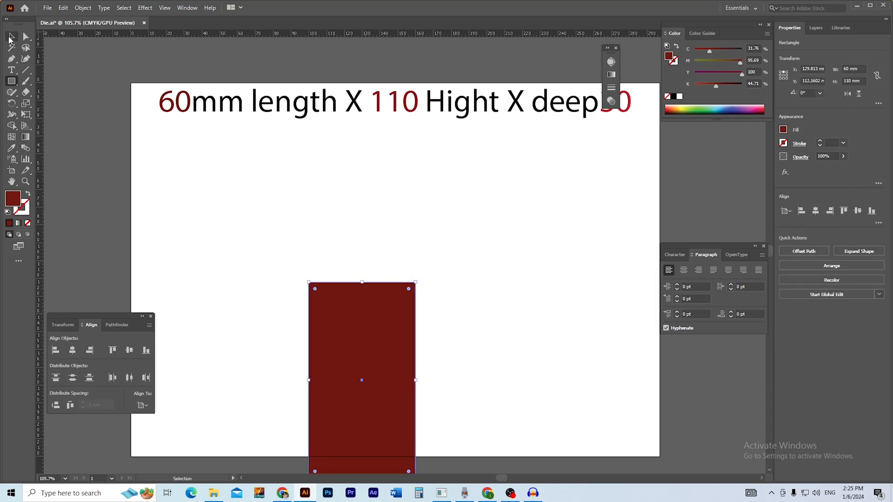
{"action": "left_click_drag", "start_coordinate": [359, 317], "coordinate": [313, 255]}
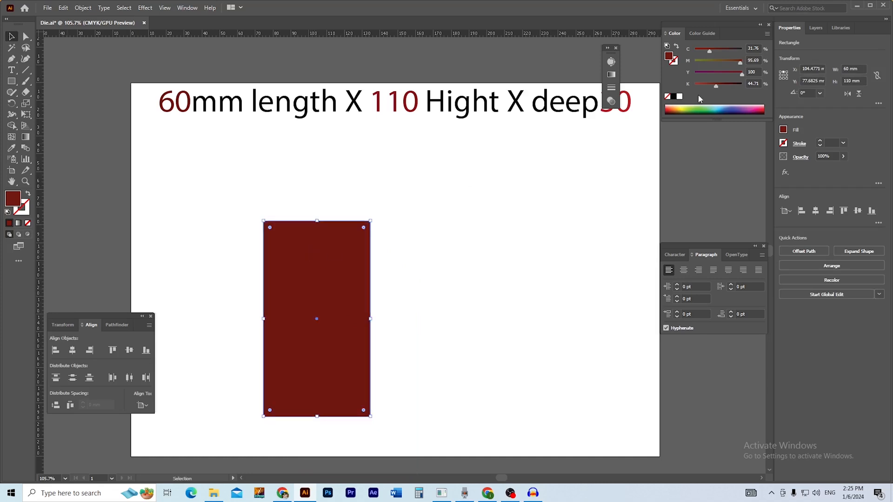
{"action": "left_click", "coordinate": [676, 46]}
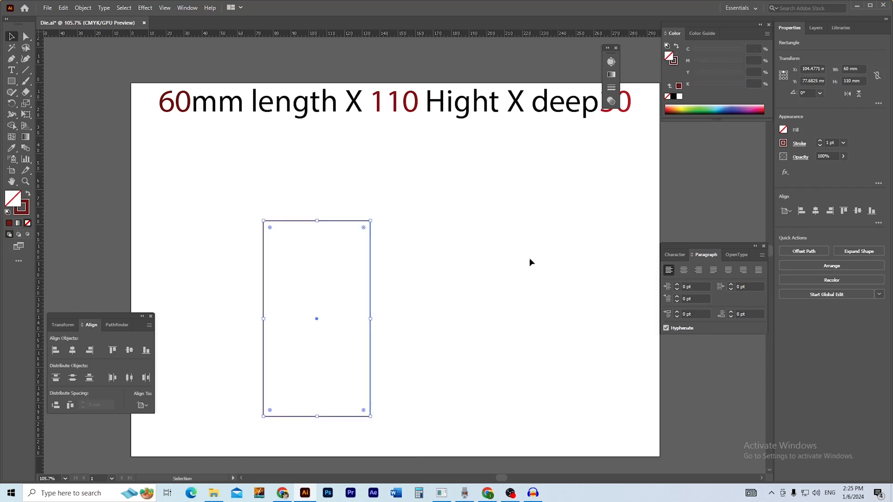
{"action": "left_click", "coordinate": [420, 292]}
{"action": "mouse_move", "coordinate": [354, 311]}
{"action": "left_mouse_down"}
{"action": "mouse_move", "coordinate": [375, 311]}
{"action": "mouse_move", "coordinate": [347, 326]}
{"action": "left_mouse_up"}
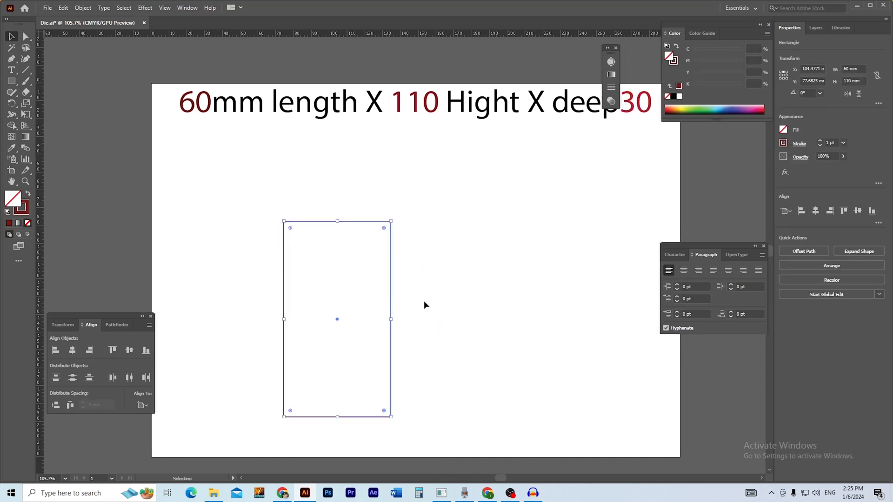
{"action": "left_click_drag", "start_coordinate": [385, 262], "coordinate": [352, 322]}
{"action": "left_click", "coordinate": [373, 289]}
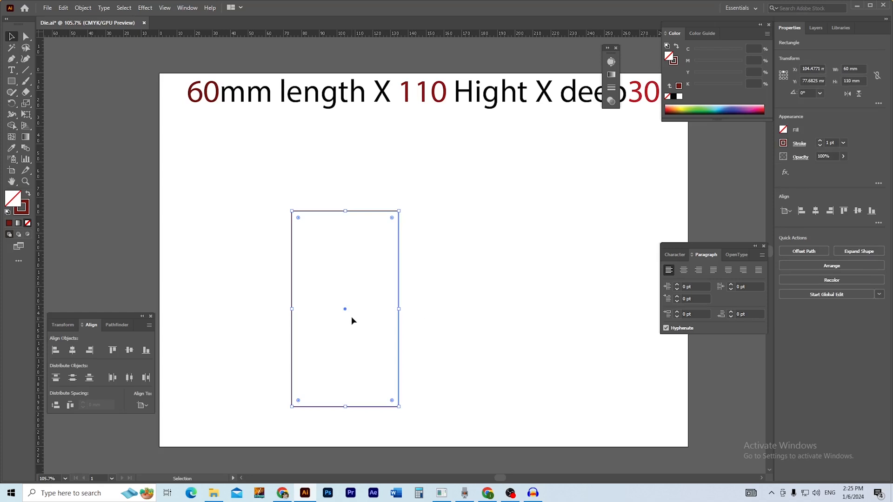
{"action": "left_click", "coordinate": [426, 308]}
{"action": "key", "text": "ctrl+equal"}
{"action": "left_click_drag", "start_coordinate": [379, 312], "coordinate": [373, 313]}
{"action": "left_click_drag", "start_coordinate": [457, 273], "coordinate": [422, 292]}
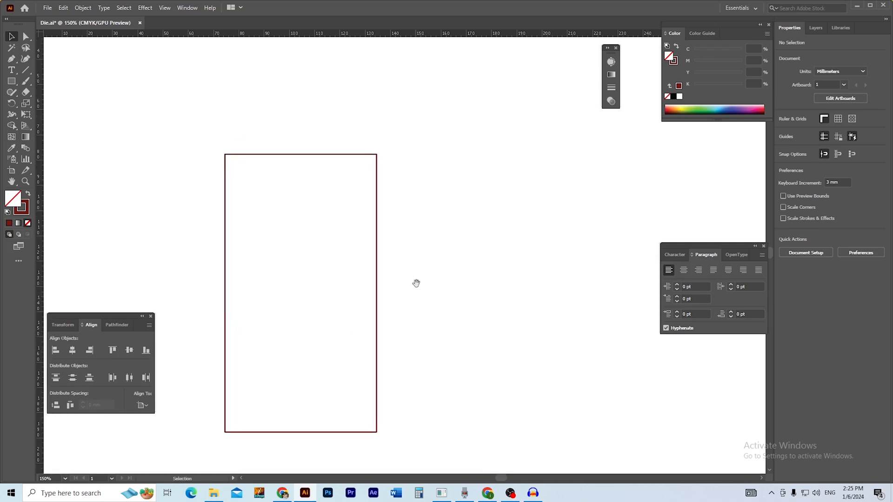
{"action": "key", "text": "ctrl+minus"}
{"action": "left_click_drag", "start_coordinate": [451, 234], "coordinate": [445, 288]}
{"action": "left_click_drag", "start_coordinate": [518, 193], "coordinate": [506, 200]}
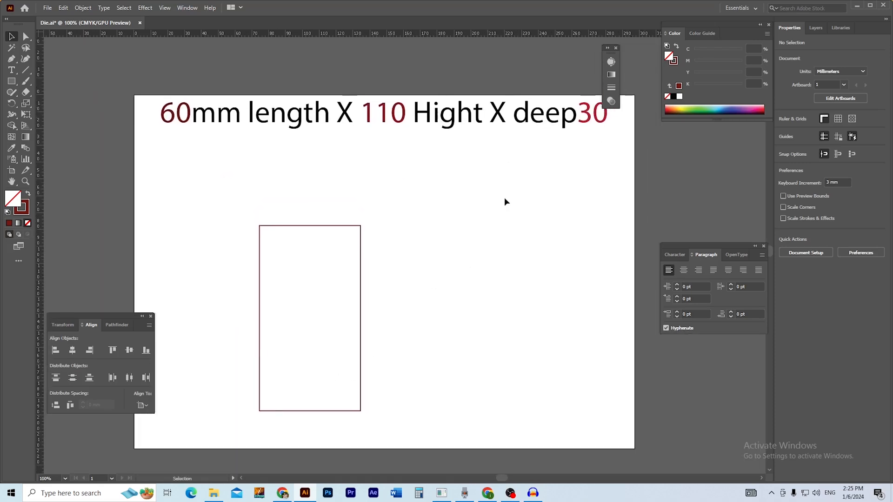
Copy the rectangle with the Move command, offset 60 mm horizontally and 0 mm vertically
{"action": "left_click_drag", "start_coordinate": [357, 310], "coordinate": [320, 335]}
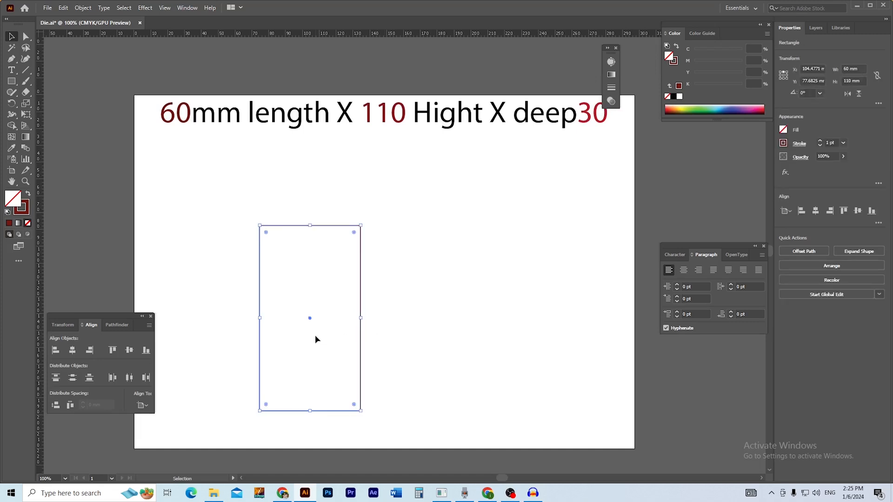
{"action": "key", "text": "Return"}
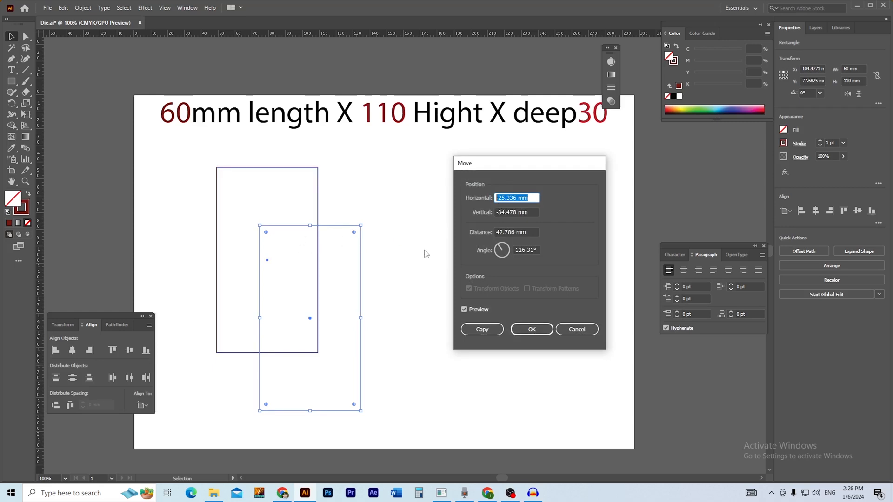
{"action": "type", "text": "60"}
{"action": "key", "text": "Tab"}
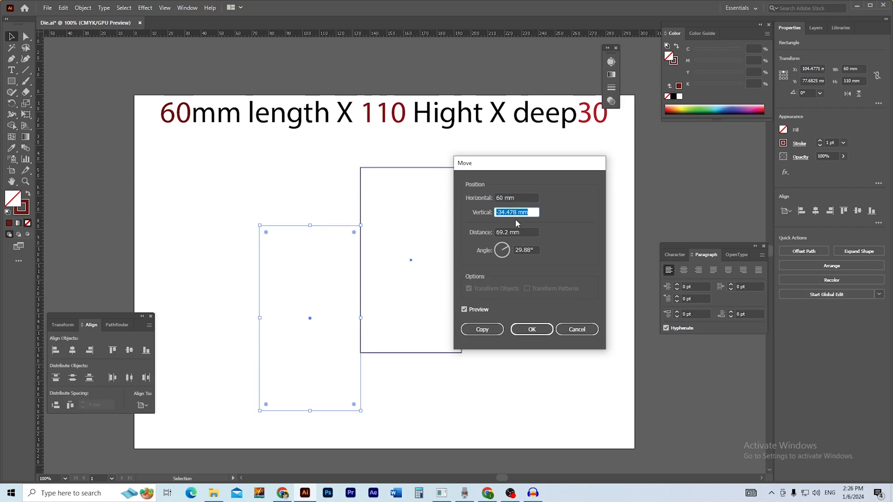
{"action": "type", "text": "0"}
{"action": "key", "text": "Tab"}
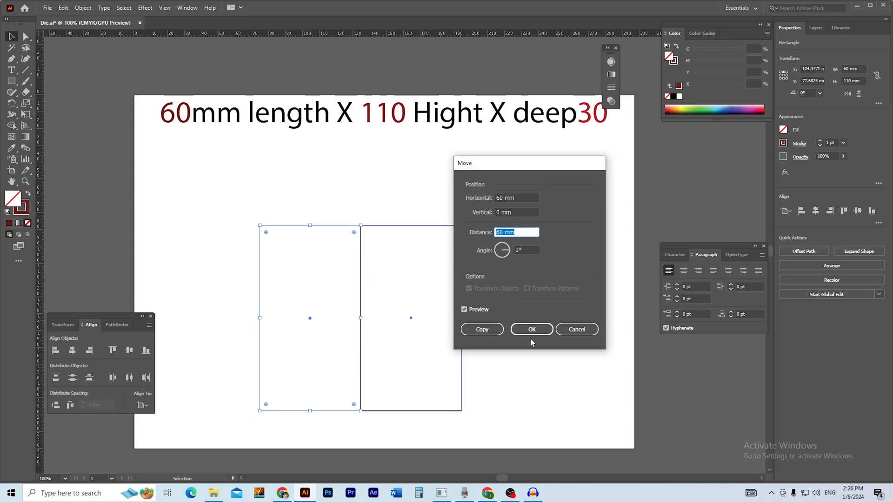
{"action": "left_click", "coordinate": [482, 329]}
Set the copied rectangle's width to 30 mm, using the middle of its left edge as the reference point
{"action": "left_click", "coordinate": [402, 211]}
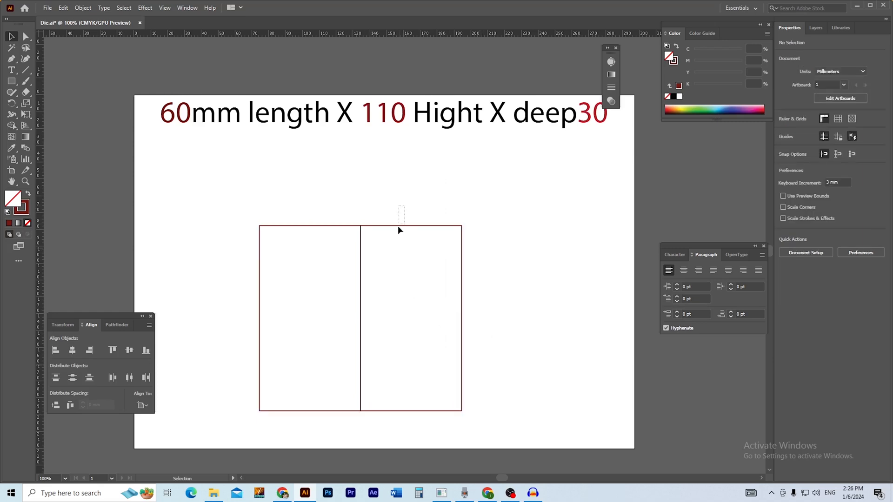
{"action": "left_click_drag", "start_coordinate": [396, 246], "coordinate": [398, 246]}
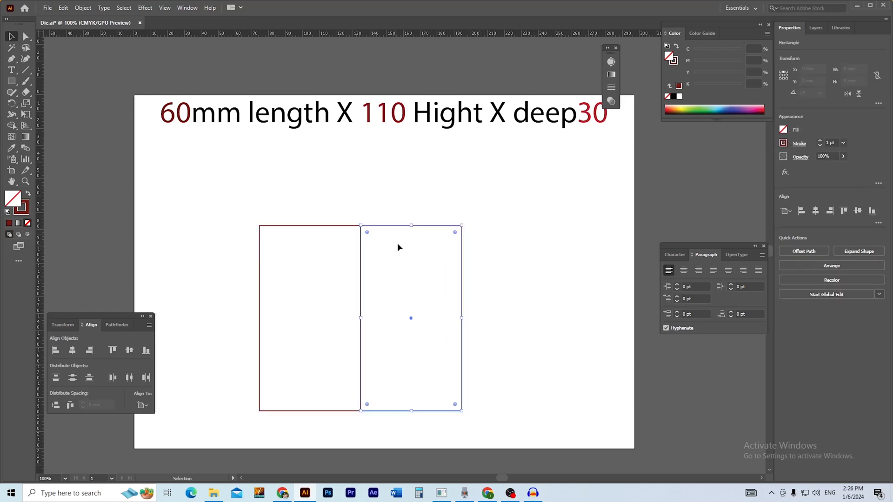
{"action": "left_click", "coordinate": [780, 78]}
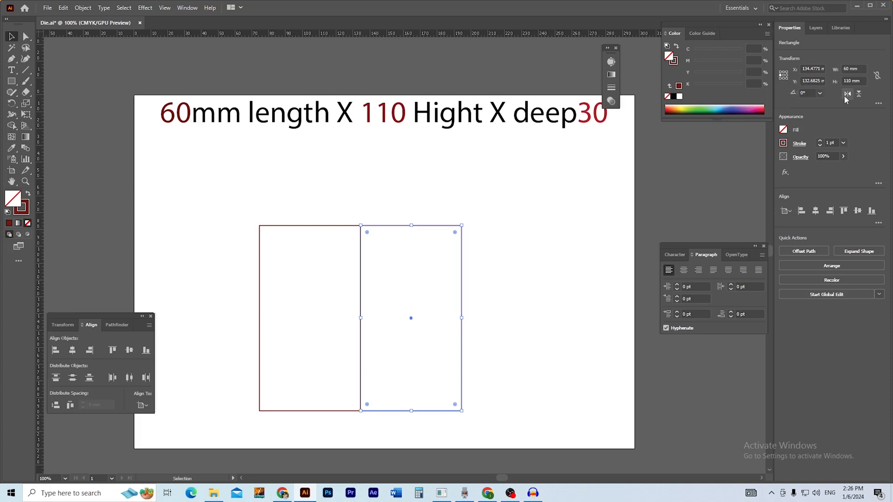
{"action": "left_click", "coordinate": [842, 68]}
{"action": "type", "text": "30"}
{"action": "key", "text": "Return"}
{"action": "left_click", "coordinate": [454, 326]}
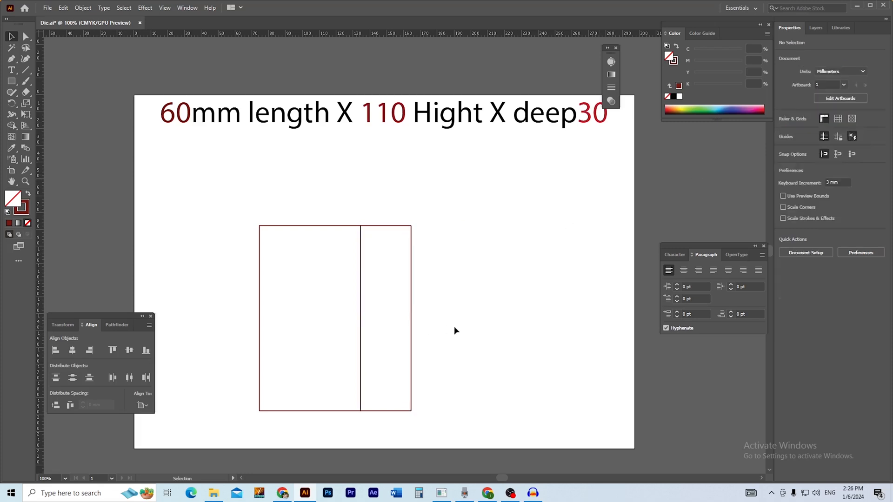
Copy the two adjoining rectangles together with the Move command, offset 90 mm horizontally and 0 mm vertically
{"action": "left_click_drag", "start_coordinate": [454, 325], "coordinate": [479, 306]}
{"action": "left_click_drag", "start_coordinate": [472, 249], "coordinate": [258, 311]}
{"action": "left_click_drag", "start_coordinate": [382, 309], "coordinate": [357, 297]}
{"action": "left_click", "coordinate": [430, 302]}
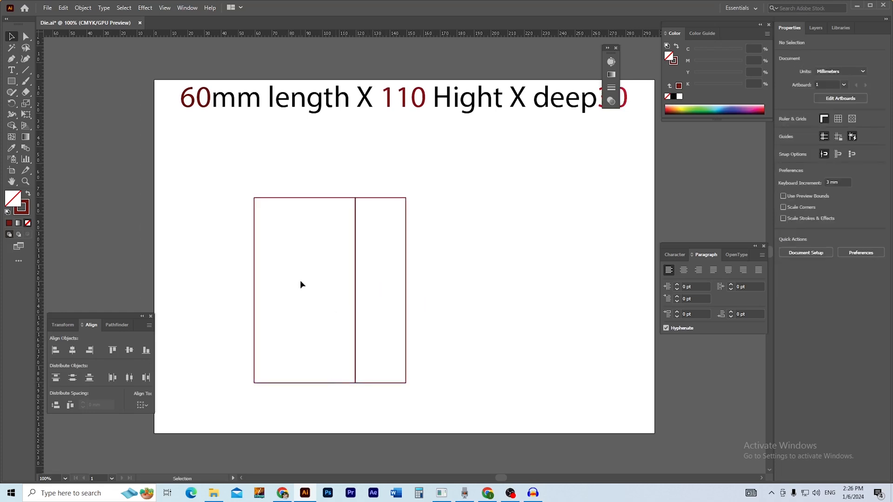
{"action": "left_click_drag", "start_coordinate": [436, 231], "coordinate": [270, 305]}
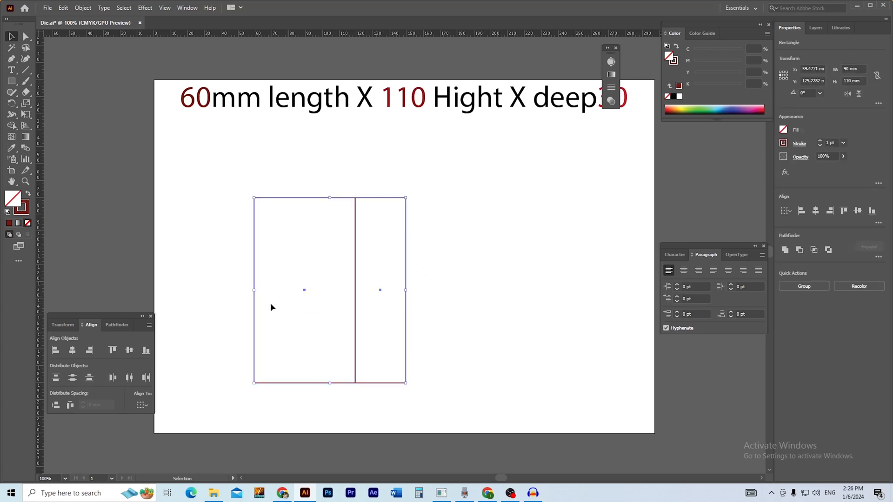
{"action": "key", "text": "Return"}
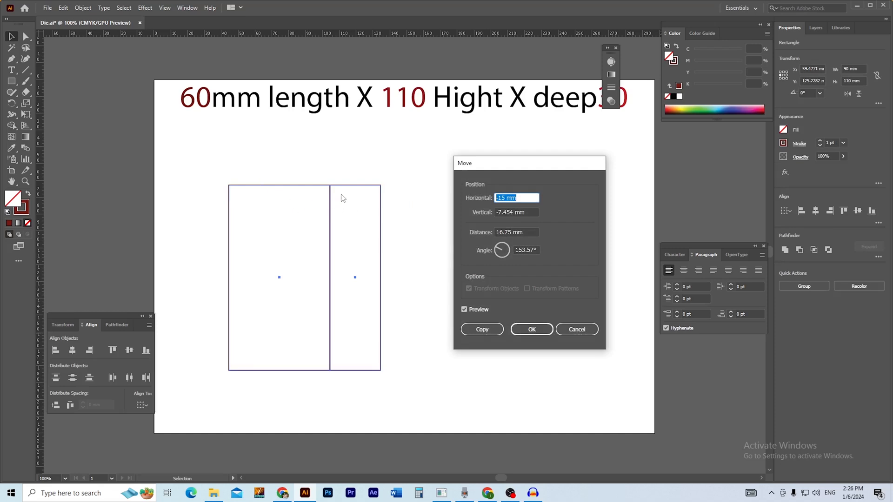
{"action": "left_click", "coordinate": [525, 198]}
{"action": "left_click_drag", "start_coordinate": [510, 199], "coordinate": [467, 207]}
{"action": "type", "text": "90"}
{"action": "key", "text": "Tab"}
{"action": "type", "text": "0"}
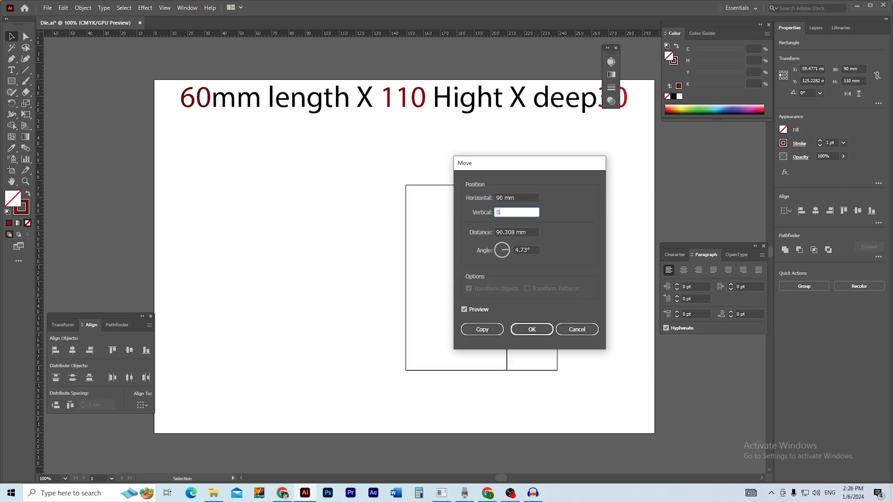
{"action": "key", "text": "Tab"}
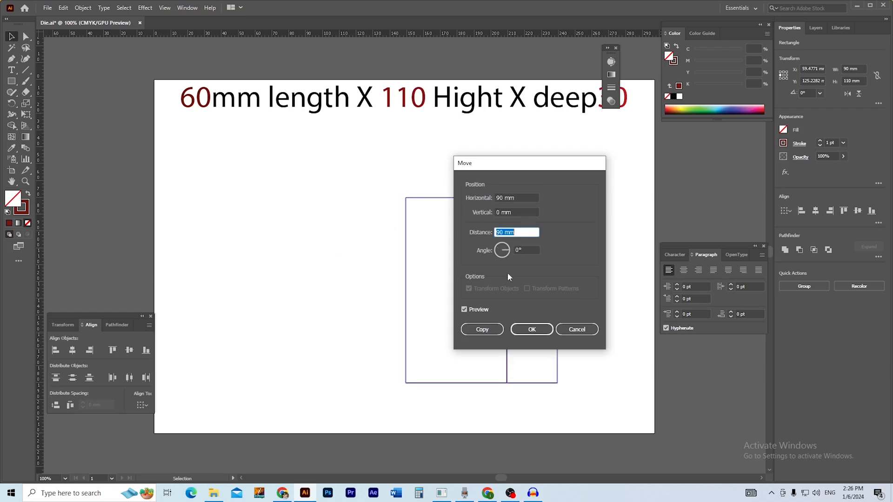
{"action": "left_click", "coordinate": [482, 332]}
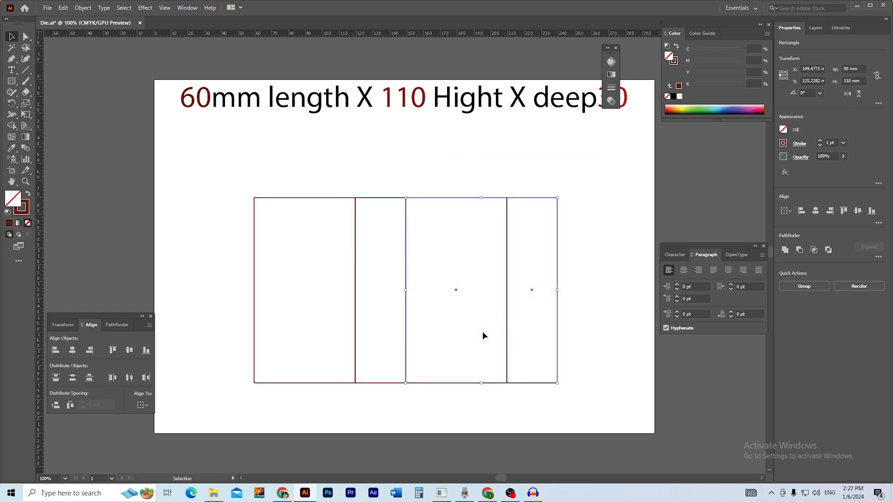
Examine in outline view how the top edges and shared sides of the first two panels meet
{"action": "left_click", "coordinate": [581, 307]}
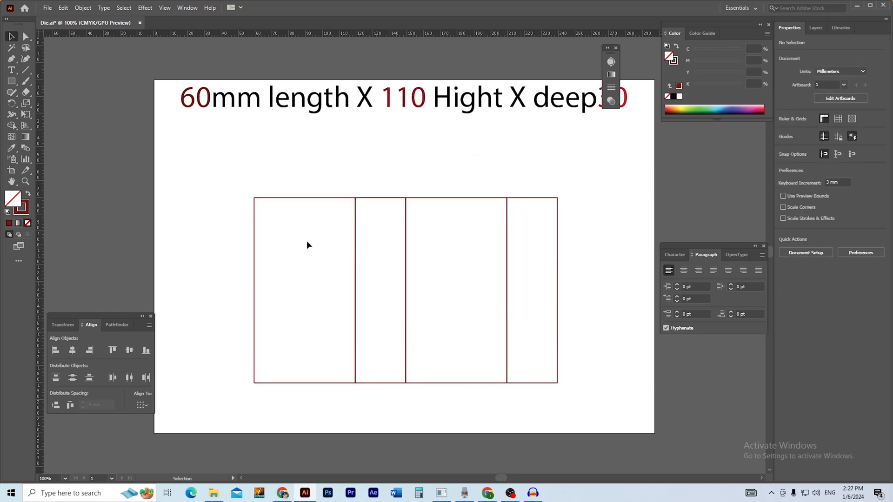
{"action": "key", "text": "a"}
{"action": "key", "text": "ctrl+y"}
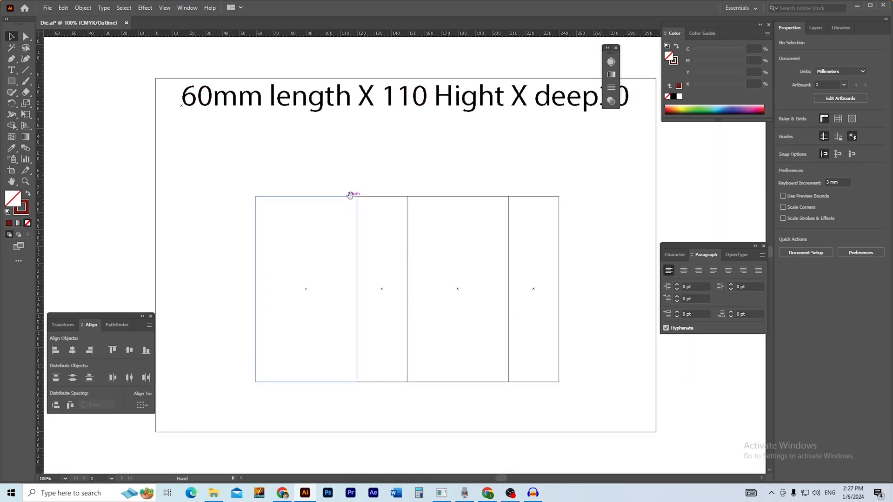
{"action": "key", "text": "v"}
{"action": "key", "text": "z"}
{"action": "left_click_drag", "start_coordinate": [325, 180], "coordinate": [424, 240]}
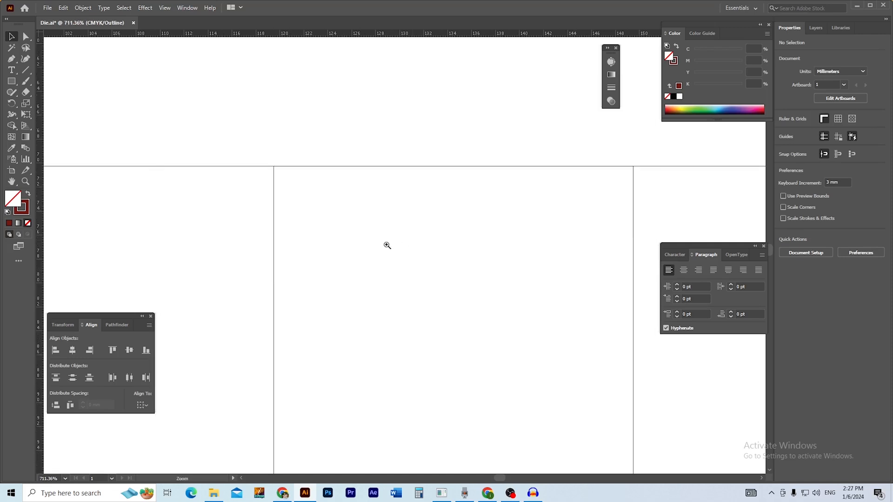
{"action": "left_click_drag", "start_coordinate": [257, 166], "coordinate": [349, 287]}
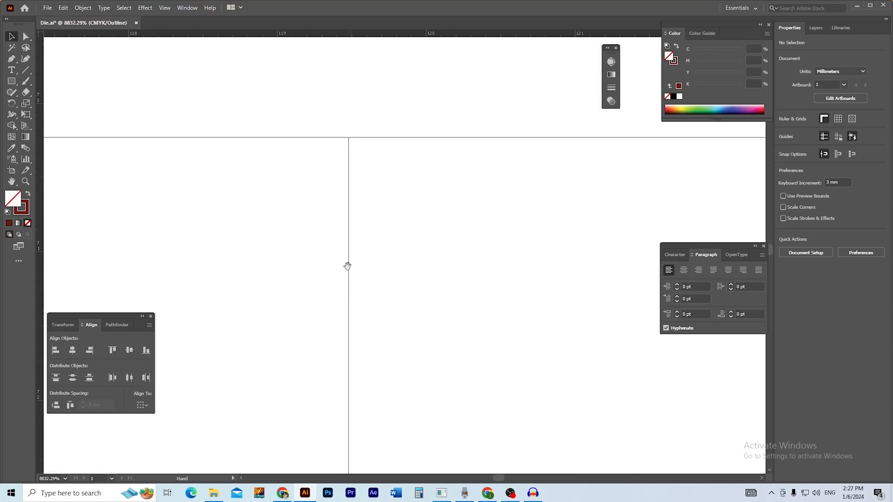
{"action": "left_click_drag", "start_coordinate": [322, 126], "coordinate": [266, 247]}
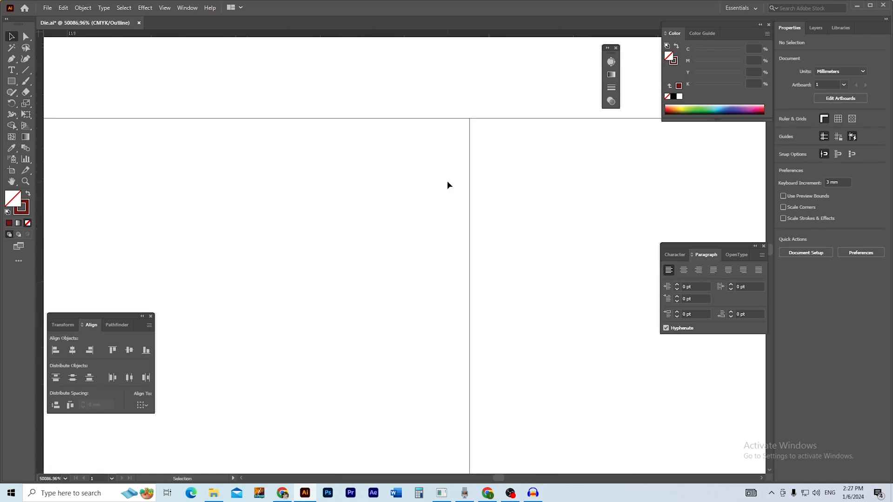
{"action": "key", "text": "ctrl+y"}
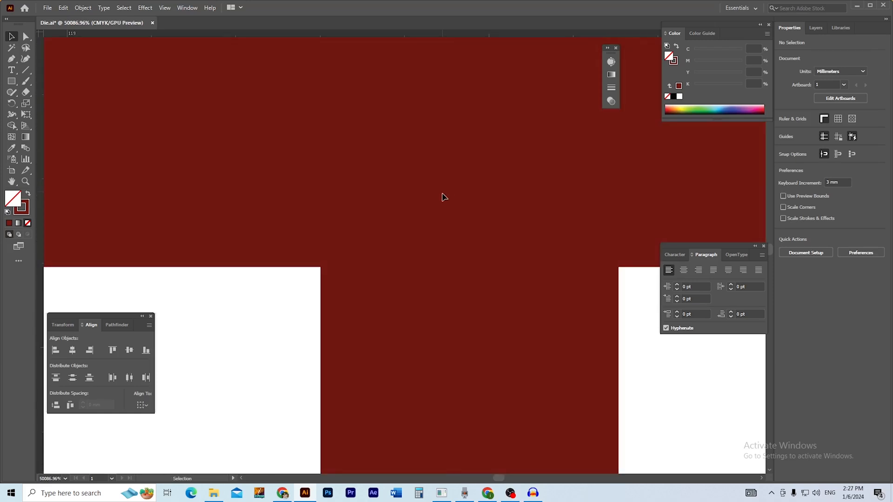
{"action": "key", "text": "ctrl+0"}
{"action": "left_click_drag", "start_coordinate": [389, 247], "coordinate": [382, 226]}
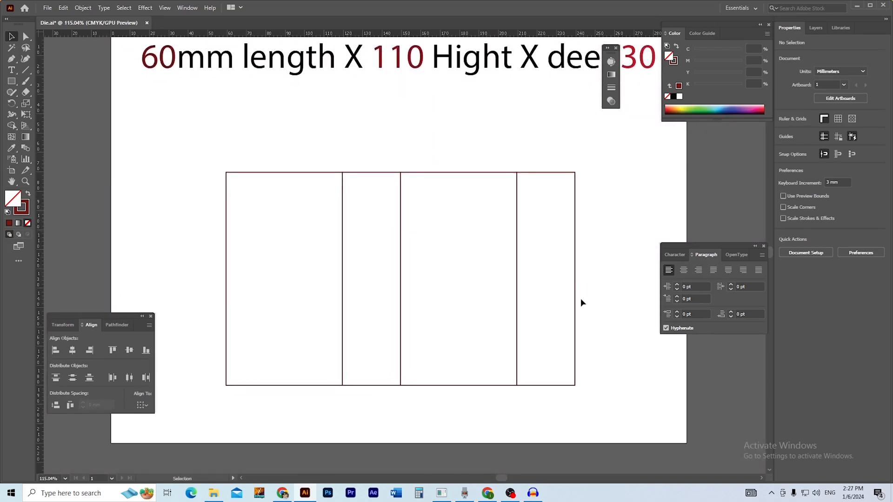
{"action": "left_click_drag", "start_coordinate": [580, 297], "coordinate": [562, 281]}
{"action": "left_click_drag", "start_coordinate": [568, 233], "coordinate": [253, 272]}
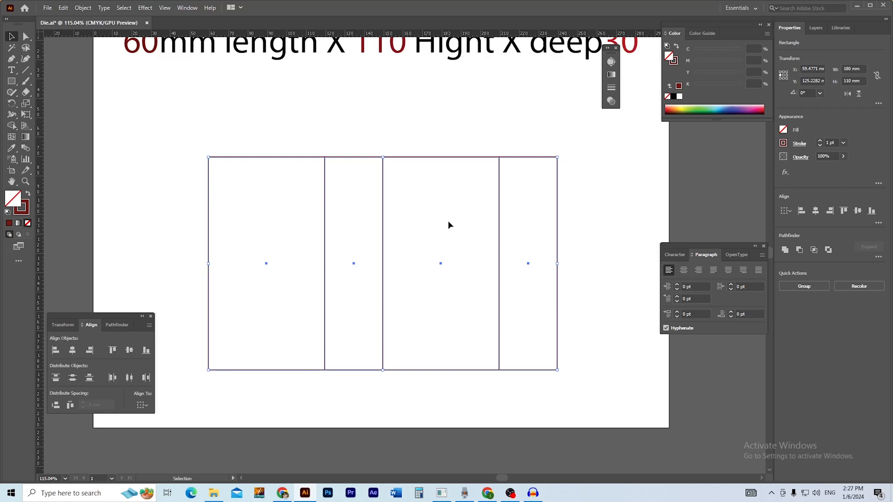
{"action": "left_click", "coordinate": [608, 221]}
{"action": "left_click_drag", "start_coordinate": [496, 266], "coordinate": [512, 275]}
{"action": "left_click_drag", "start_coordinate": [307, 191], "coordinate": [343, 280]}
{"action": "scroll", "coordinate": [314, 183], "scroll_direction": "up", "scroll_amount": 1}
{"action": "left_click_drag", "start_coordinate": [382, 149], "coordinate": [378, 105]}
{"action": "left_click", "coordinate": [394, 246]}
{"action": "left_click_drag", "start_coordinate": [394, 245], "coordinate": [378, 208]}
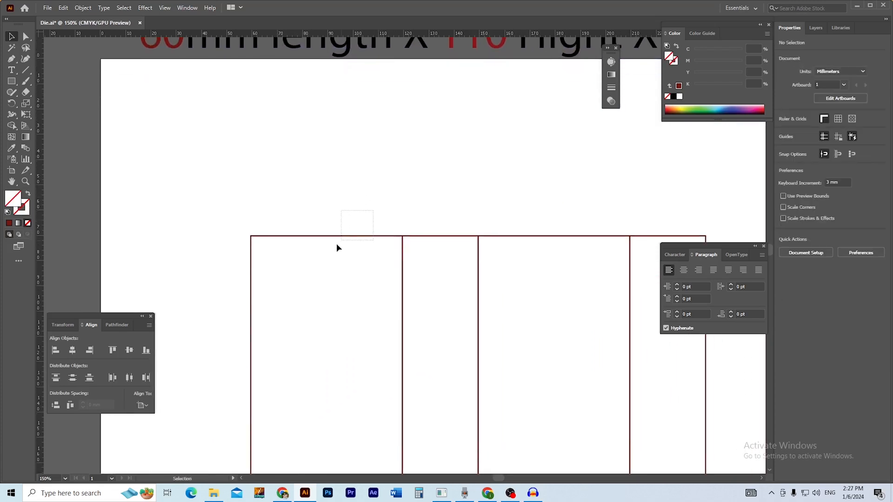
{"action": "left_click_drag", "start_coordinate": [330, 248], "coordinate": [330, 248]}
{"action": "left_click", "coordinate": [441, 227]}
{"action": "left_click_drag", "start_coordinate": [434, 264], "coordinate": [434, 264]}
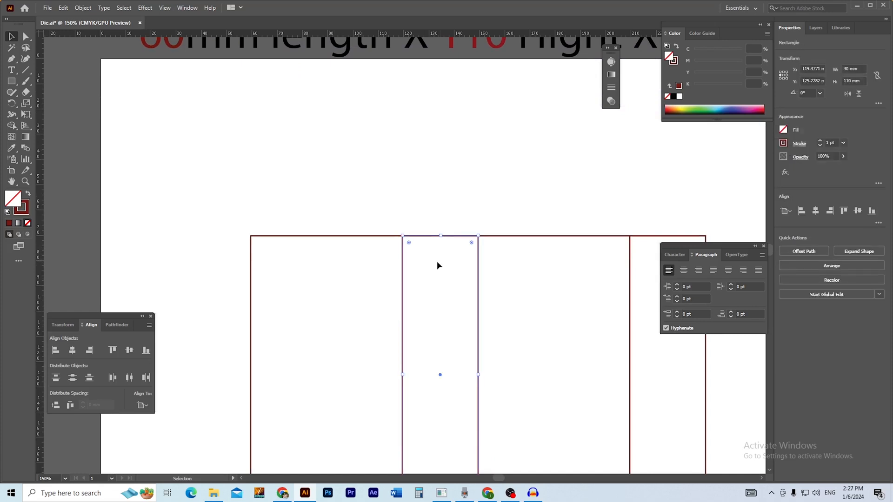
{"action": "left_click_drag", "start_coordinate": [345, 211], "coordinate": [314, 260]}
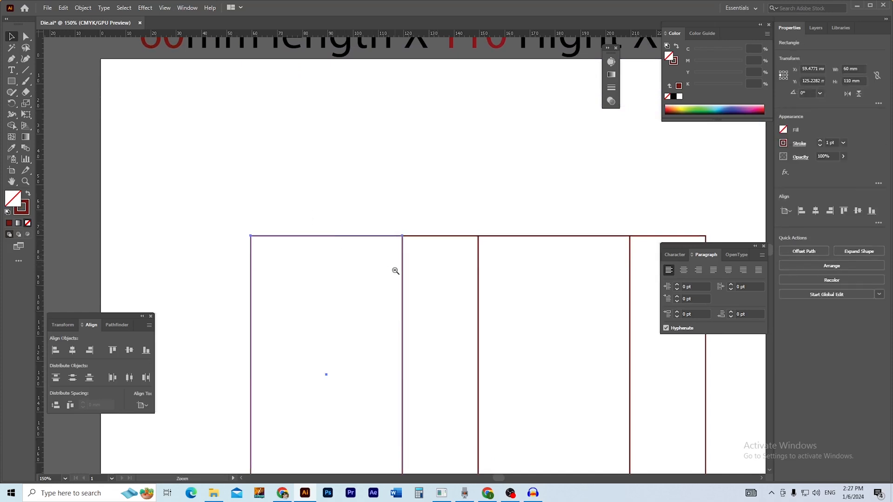
{"action": "key", "text": "ctrl+minus"}
{"action": "left_click", "coordinate": [349, 227]}
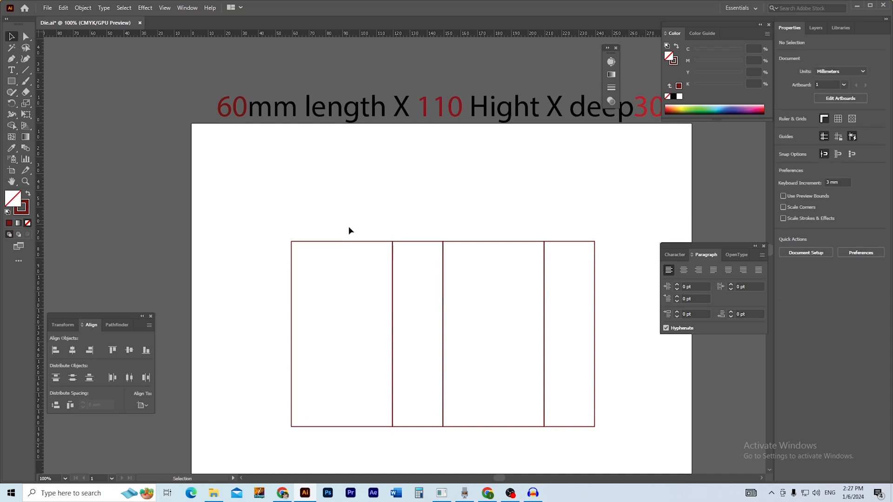
Copy the leftmost 60 mm panel with the Move command, offset 0 mm horizontally and -110 mm vertically
{"action": "left_click_drag", "start_coordinate": [336, 272], "coordinate": [338, 275]}
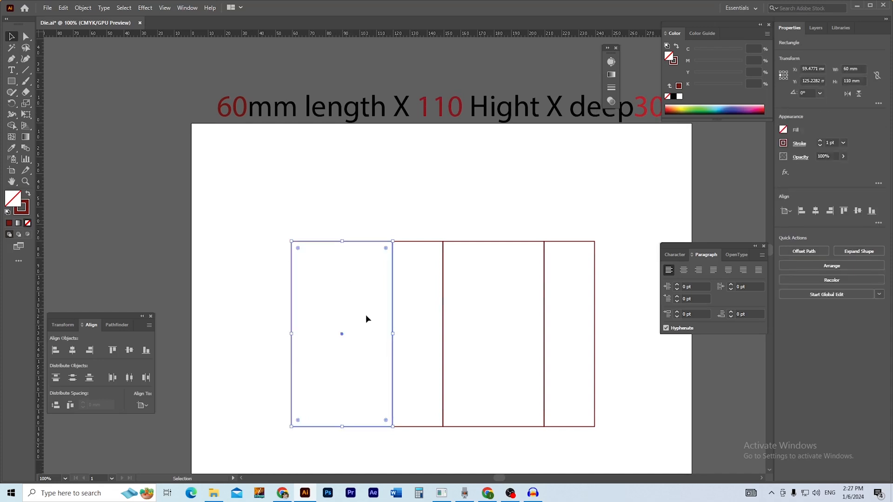
{"action": "key", "text": "Return"}
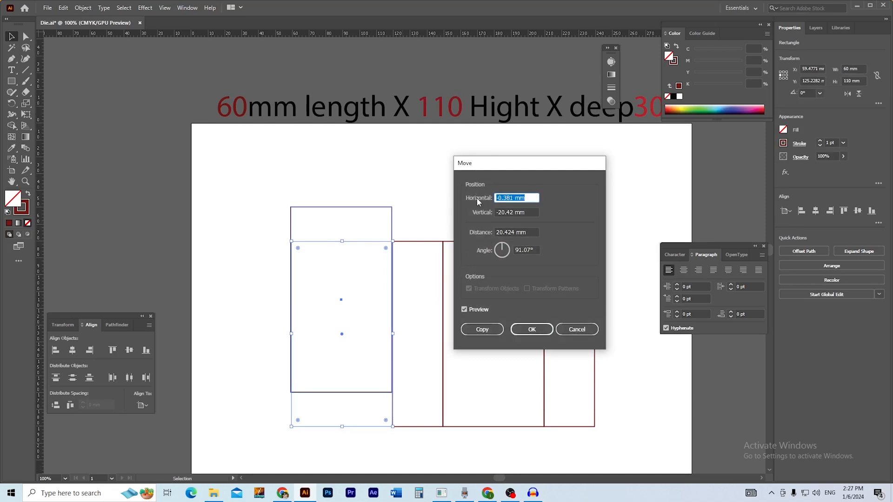
{"action": "type", "text": "0"}
{"action": "key", "text": "Tab"}
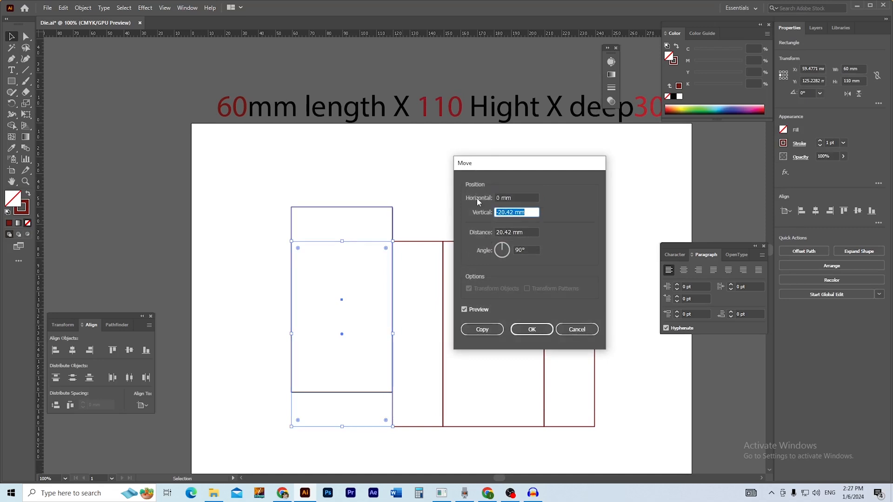
{"action": "type", "text": "110"}
{"action": "key", "text": "Tab"}
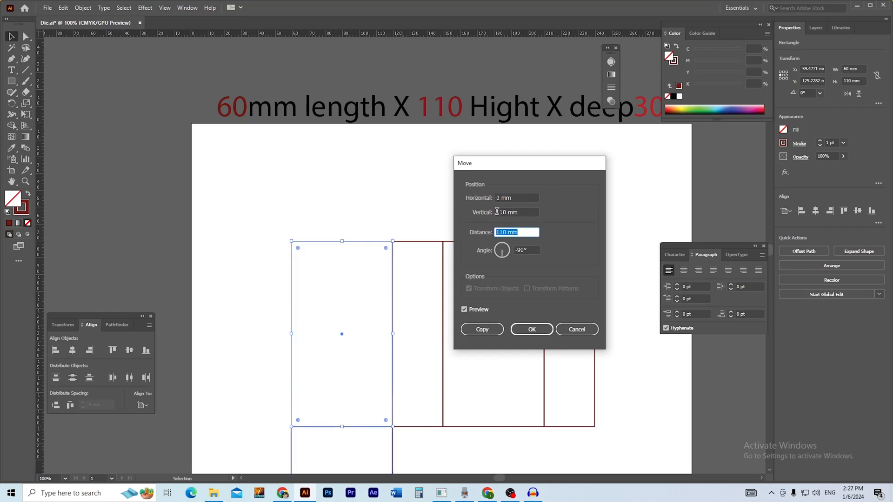
{"action": "left_click", "coordinate": [496, 212]}
{"action": "type", "text": "-"}
{"action": "key", "text": "Tab"}
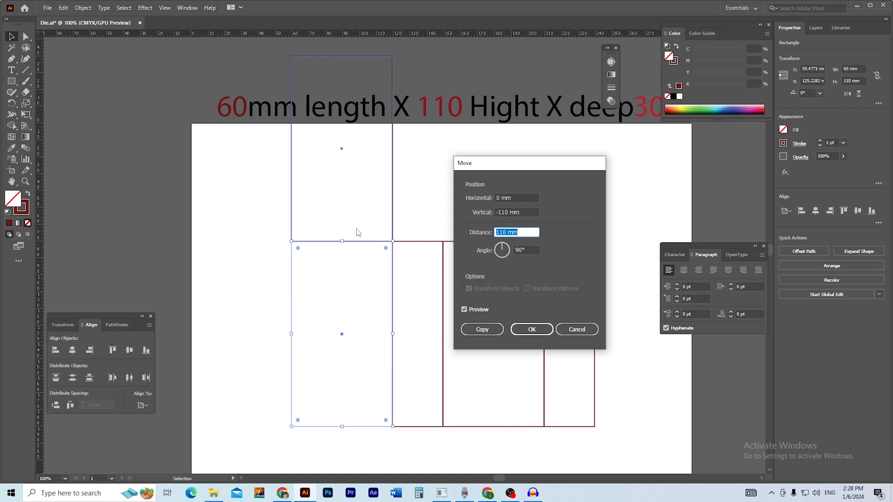
{"action": "left_click", "coordinate": [482, 331]}
{"action": "left_click", "coordinate": [444, 194]}
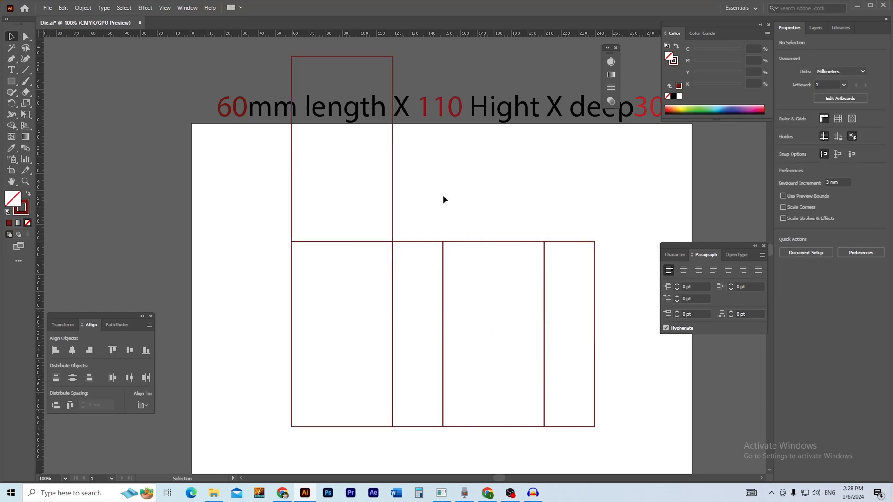
Set the upper copy's height to 30 mm, using the middle of its bottom edge as the reference point
{"action": "left_click_drag", "start_coordinate": [443, 194], "coordinate": [461, 250]}
{"action": "left_click_drag", "start_coordinate": [432, 207], "coordinate": [375, 228]}
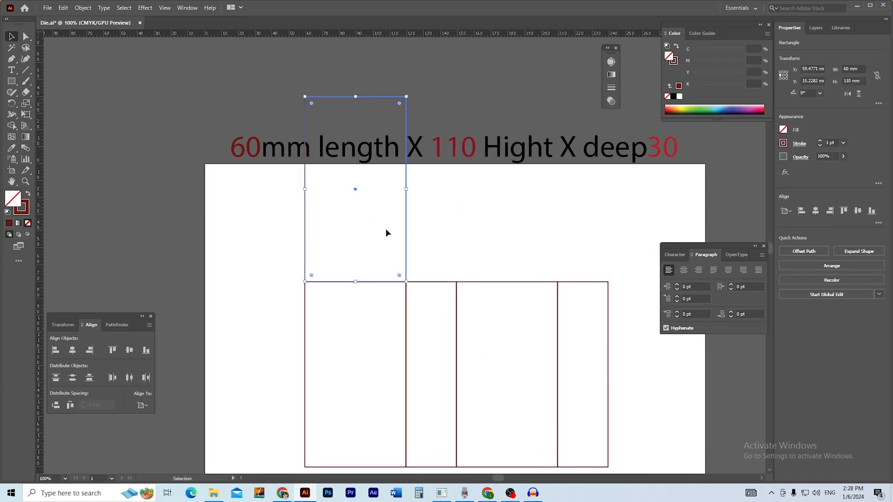
{"action": "left_click", "coordinate": [786, 78]}
{"action": "left_click", "coordinate": [433, 236]}
{"action": "left_click", "coordinate": [406, 250]}
{"action": "left_click", "coordinate": [858, 80]}
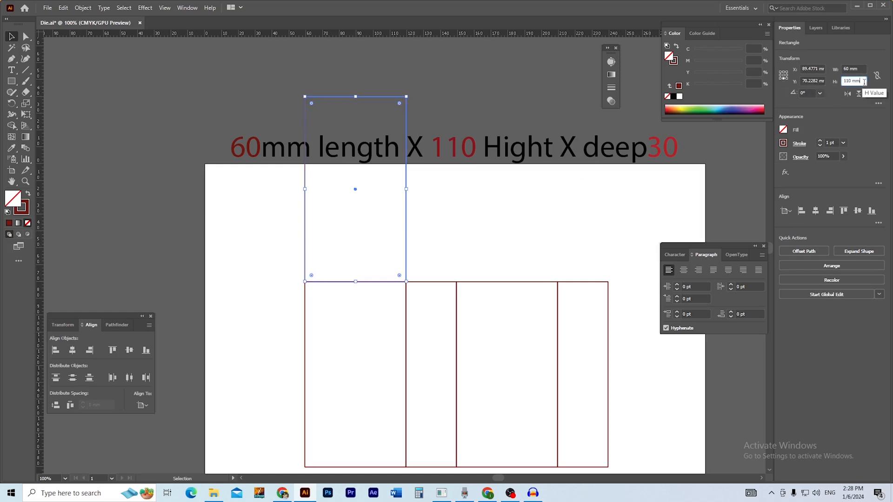
{"action": "type", "text": "30"}
{"action": "key", "text": "Return"}
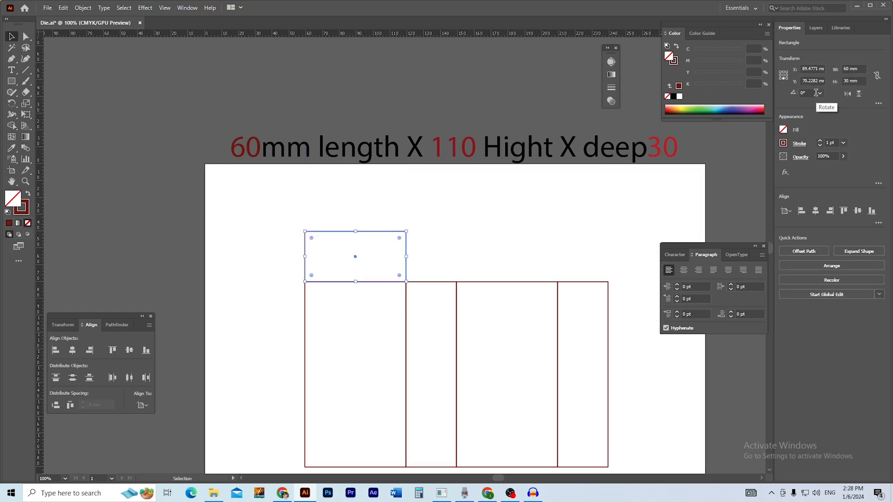
{"action": "left_click", "coordinate": [467, 214]}
Copy the 30 mm high lid rectangle with the Move command, offset 0 mm horizontally and -30 mm vertically
{"action": "left_click_drag", "start_coordinate": [461, 149], "coordinate": [462, 139]}
{"action": "left_click", "coordinate": [443, 233]}
{"action": "left_click_drag", "start_coordinate": [385, 258], "coordinate": [385, 258]}
{"action": "left_click", "coordinate": [382, 245], "text": "ctrl"}
{"action": "left_click_drag", "start_coordinate": [441, 260], "coordinate": [427, 273]}
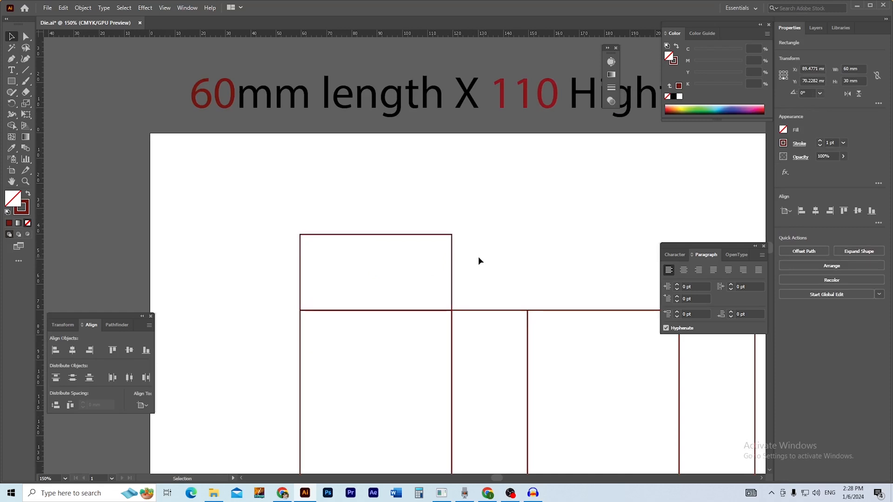
{"action": "left_click", "coordinate": [478, 256]}
{"action": "left_click_drag", "start_coordinate": [467, 258], "coordinate": [438, 266]}
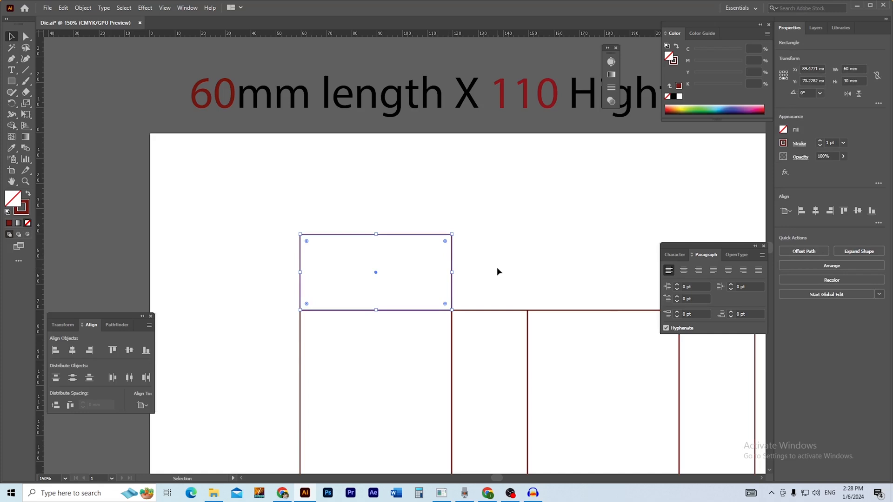
{"action": "key", "text": "Return"}
{"action": "type", "text": "0"}
{"action": "key", "text": "Tab"}
{"action": "type", "text": "-"}
{"action": "key", "text": "Tab"}
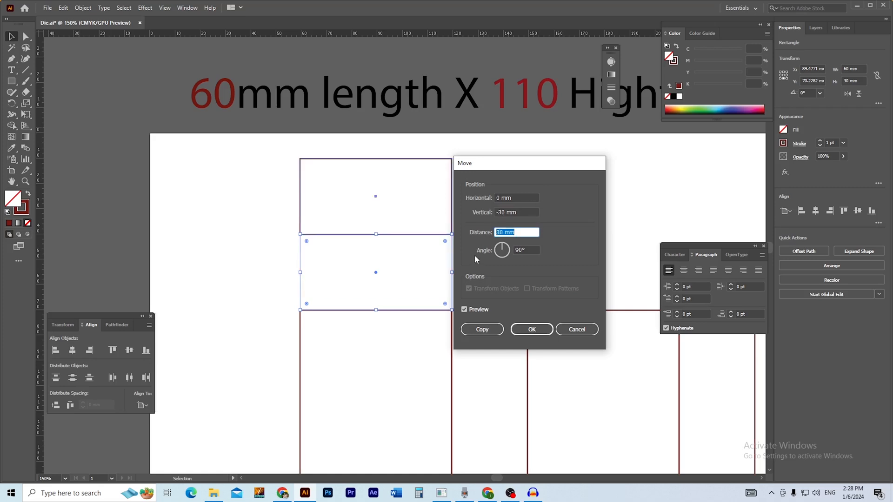
{"action": "left_click", "coordinate": [483, 330]}
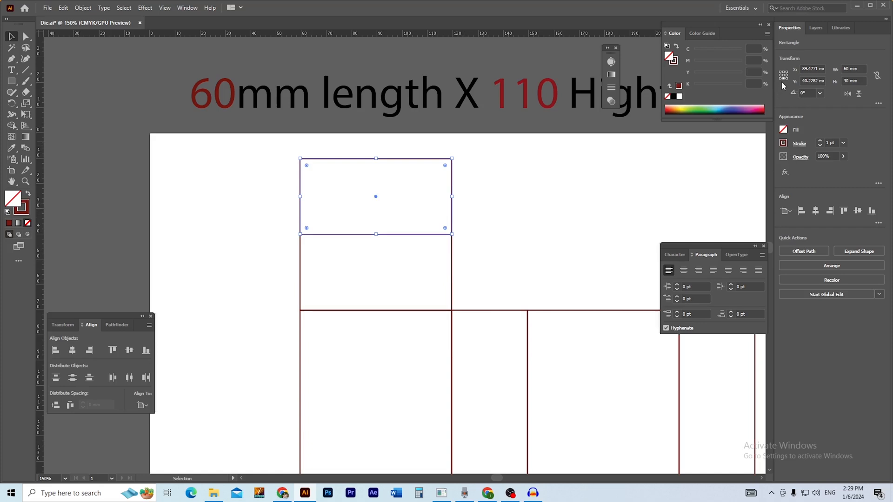
Try a height of 23 mm for the topmost rectangle, keeping its bottom edge in place
{"action": "double_click", "coordinate": [858, 80]}
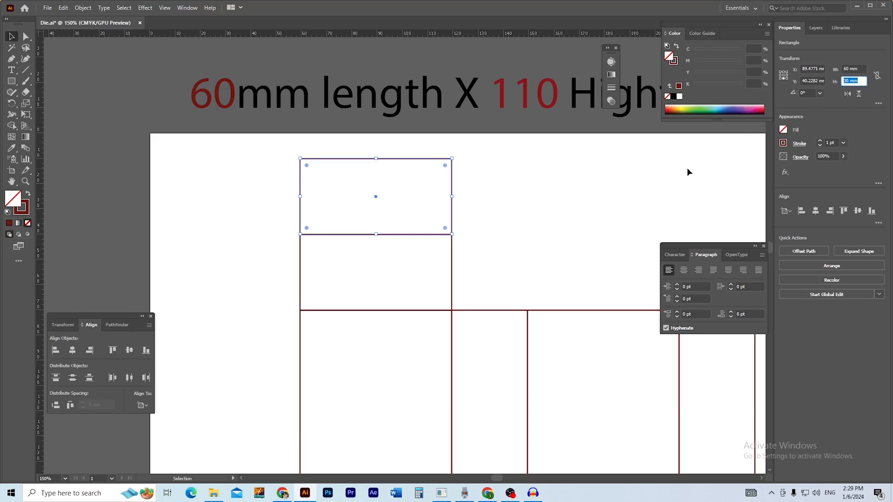
{"action": "type", "text": "23"}
{"action": "key", "text": "Return"}
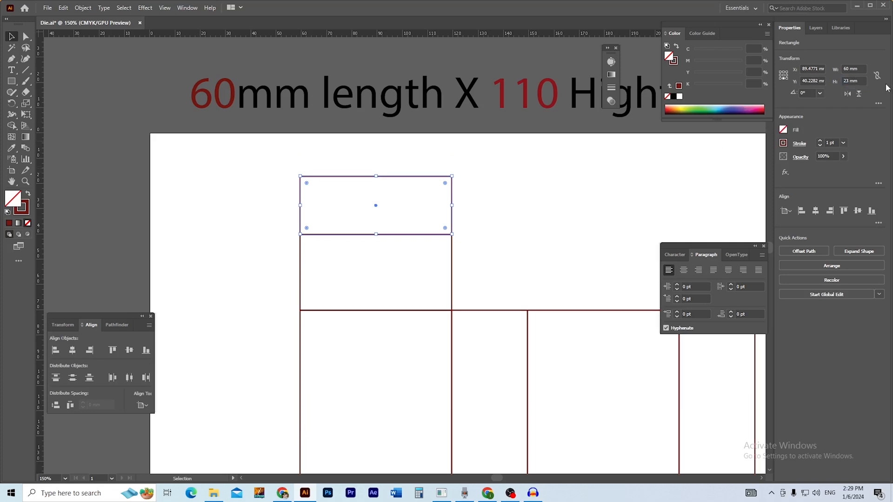
Set the topmost rectangle's height to 12 mm, keeping its bottom edge in place
{"action": "double_click", "coordinate": [854, 81]}
{"action": "type", "text": "12"}
{"action": "key", "text": "Return"}
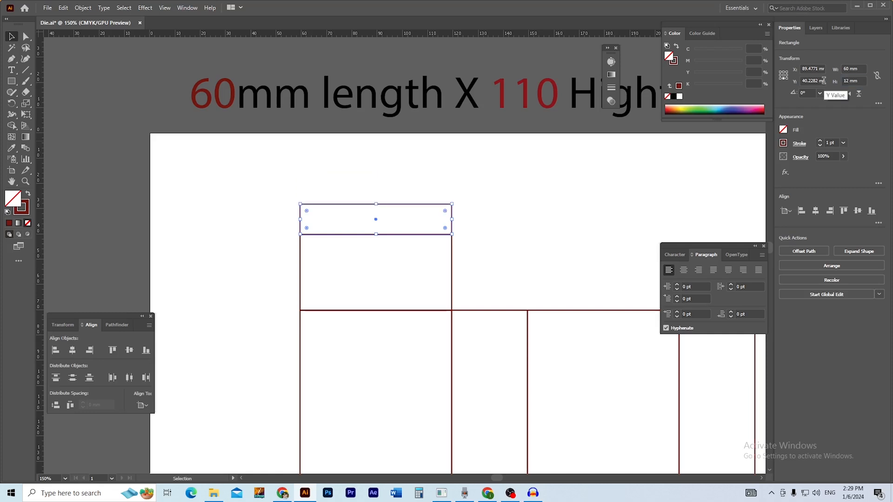
{"action": "left_click", "coordinate": [505, 200]}
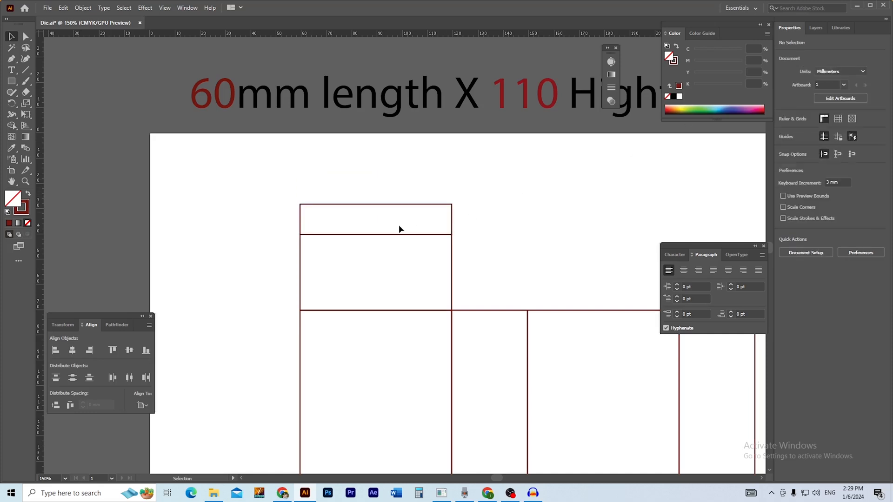
Round the two upper corners of the 12 mm tuck flap to a 12 mm radius and save the document
{"action": "left_click", "coordinate": [389, 208]}
{"action": "key", "text": "a"}
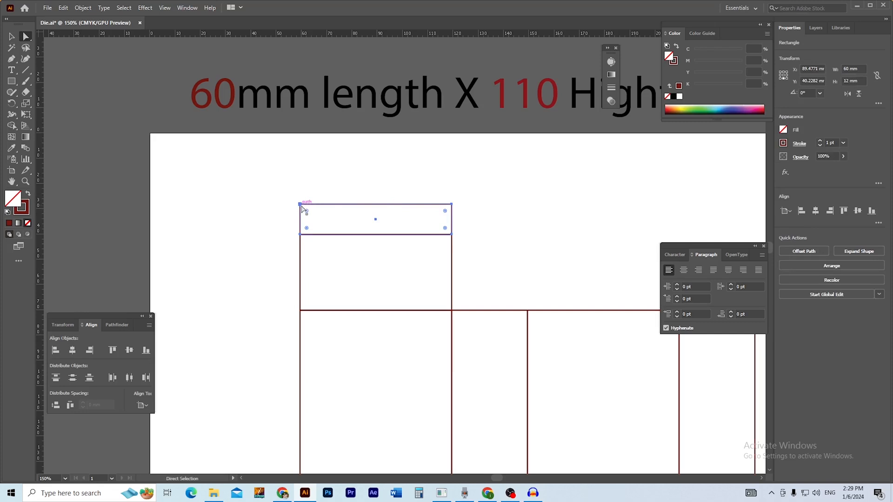
{"action": "left_click", "coordinate": [301, 205]}
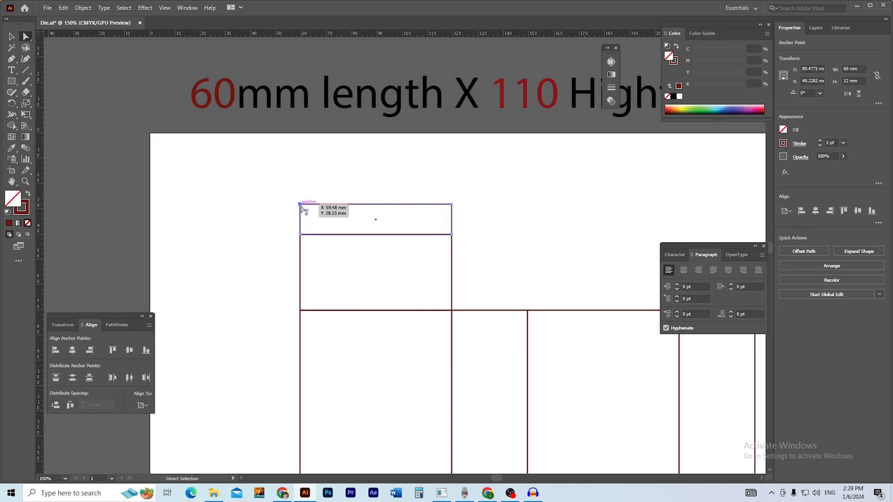
{"action": "left_click", "coordinate": [450, 205], "text": "shift"}
{"action": "left_click_drag", "start_coordinate": [444, 210], "coordinate": [408, 243]}
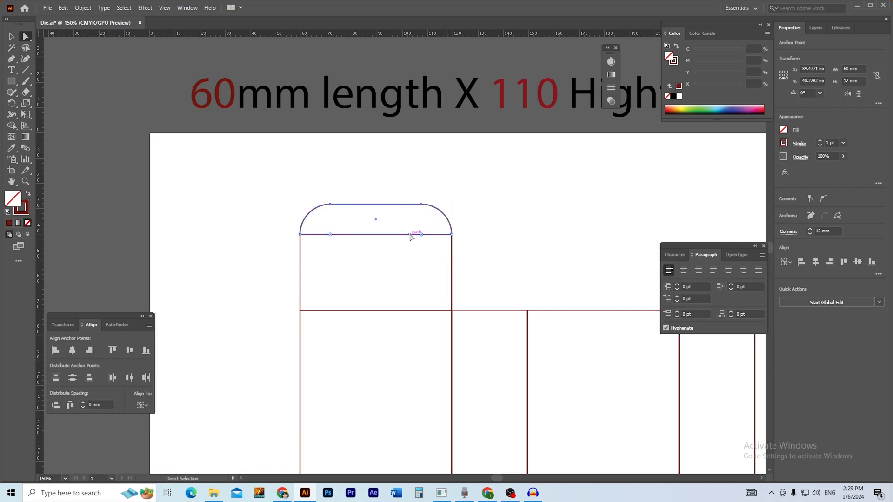
{"action": "left_click", "coordinate": [480, 230]}
{"action": "key", "text": "ctrl+s"}
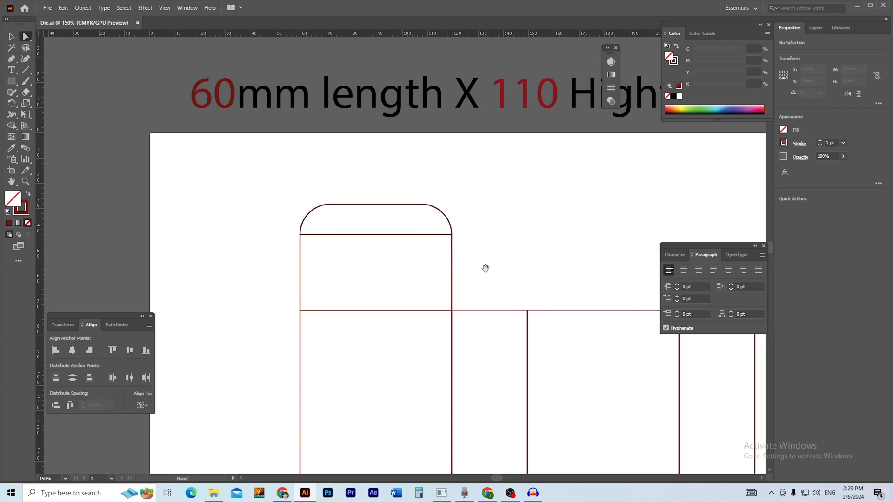
{"action": "left_click_drag", "start_coordinate": [482, 266], "coordinate": [415, 244]}
{"action": "left_click", "coordinate": [454, 254], "text": "ctrl"}
{"action": "left_click", "coordinate": [330, 233], "text": "ctrl+alt"}
{"action": "left_click_drag", "start_coordinate": [341, 237], "coordinate": [332, 210]}
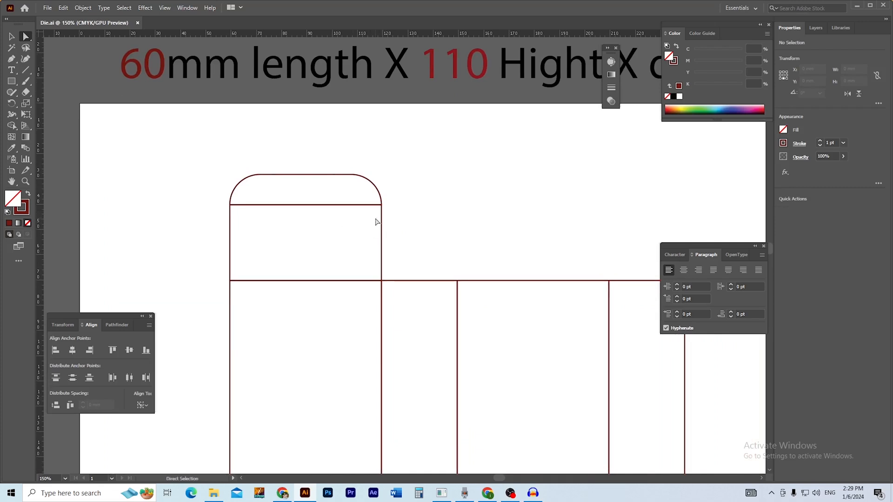
{"action": "left_click_drag", "start_coordinate": [417, 251], "coordinate": [316, 235]}
{"action": "left_click", "coordinate": [340, 233], "text": "ctrl+alt"}
{"action": "left_click", "coordinate": [360, 262], "text": "ctrl"}
{"action": "left_click_drag", "start_coordinate": [366, 271], "coordinate": [331, 254]}
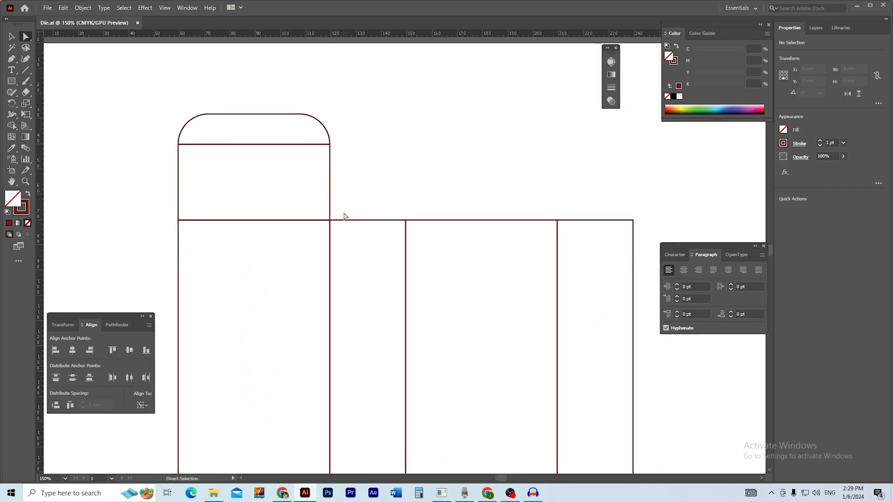
Select the lid and the rounded tuck flap together to check their combined height
{"action": "left_click_drag", "start_coordinate": [371, 225], "coordinate": [362, 245]}
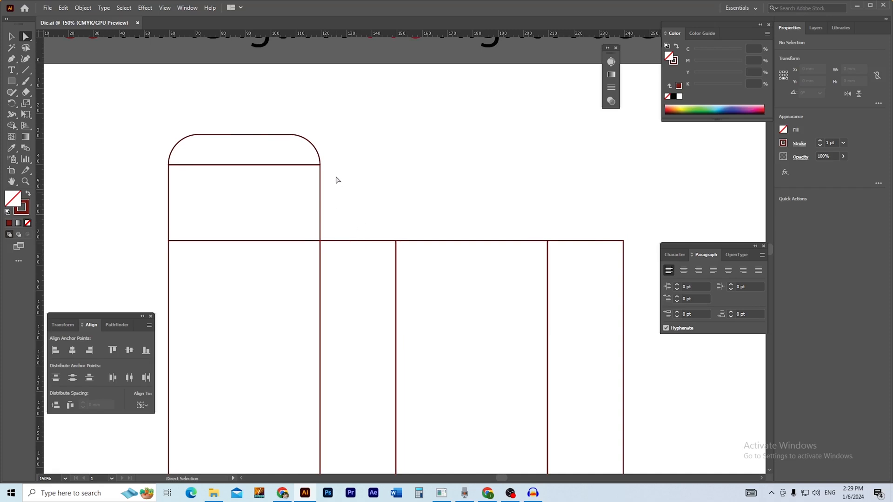
{"action": "left_click_drag", "start_coordinate": [330, 155], "coordinate": [309, 180]}
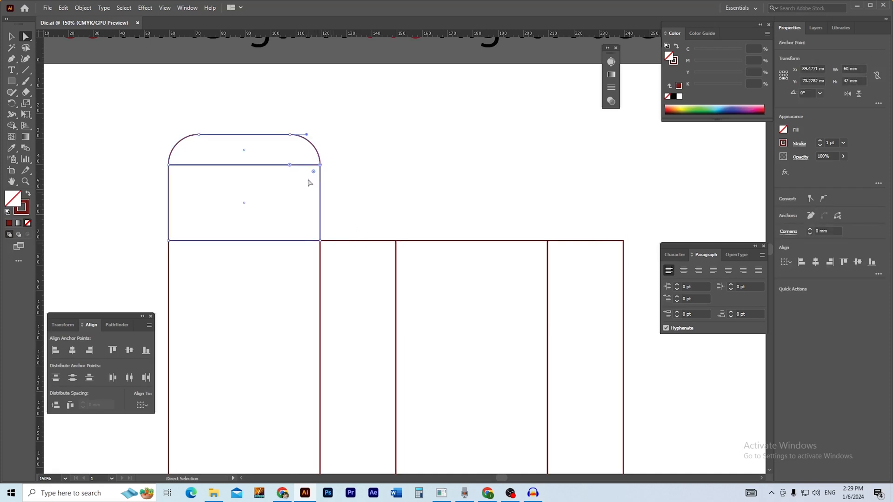
{"action": "key", "text": "v"}
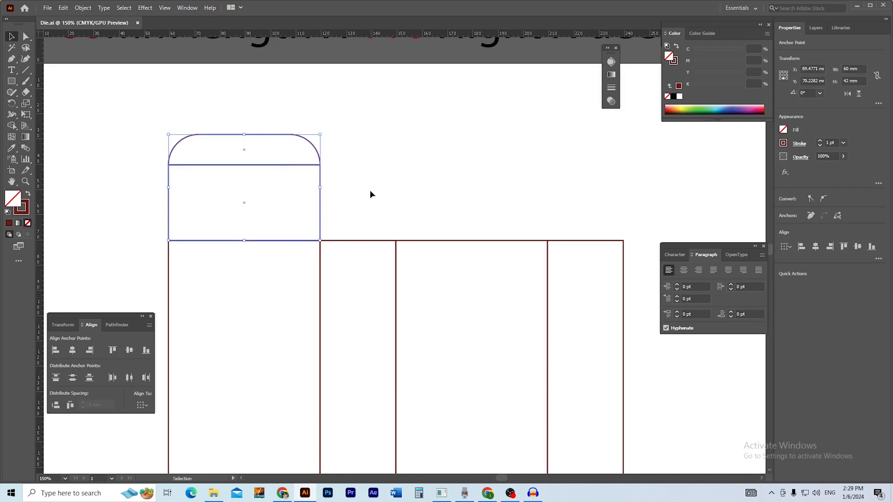
{"action": "left_click", "coordinate": [369, 190]}
{"action": "left_click", "coordinate": [298, 194]}
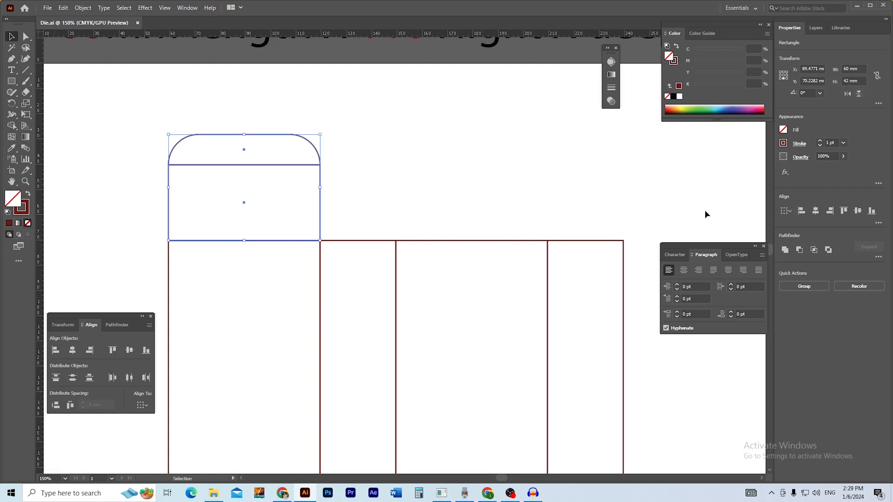
Switch to Calculator and divide the combined lid and tuck flap height of 42 by 2
{"action": "left_click", "coordinate": [419, 494]}
{"action": "left_click_drag", "start_coordinate": [265, 231], "coordinate": [535, 202]}
{"action": "left_click", "coordinate": [484, 374]}
{"action": "left_click", "coordinate": [518, 399]}
{"action": "left_click", "coordinate": [592, 326]}
{"action": "left_click", "coordinate": [524, 402]}
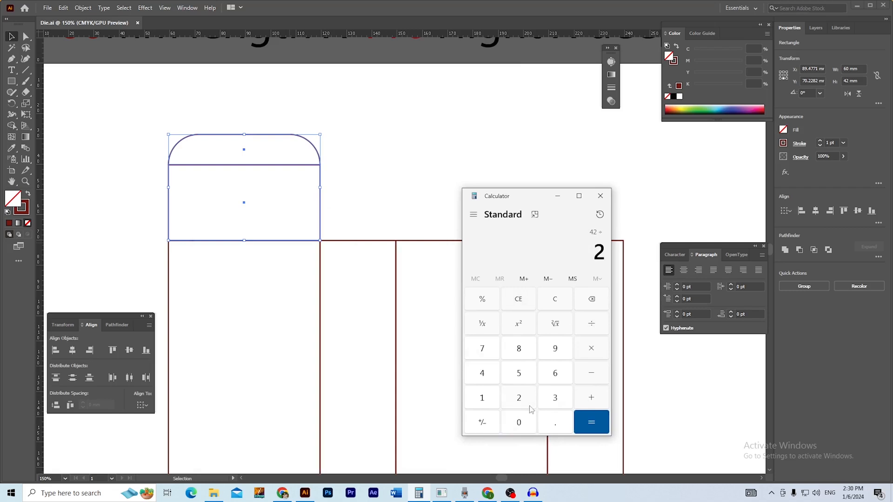
{"action": "left_click", "coordinate": [591, 422]}
Copy the 30 mm wide side panel next to the lid panel with the Move command, offset 0 mm horizontally and -110 mm vertically
{"action": "left_click", "coordinate": [394, 226]}
{"action": "left_click", "coordinate": [363, 241]}
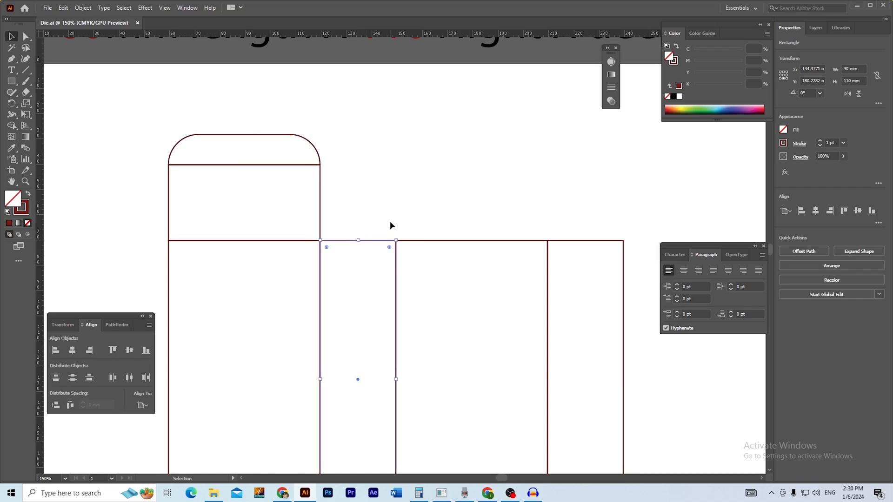
{"action": "key", "text": "Return"}
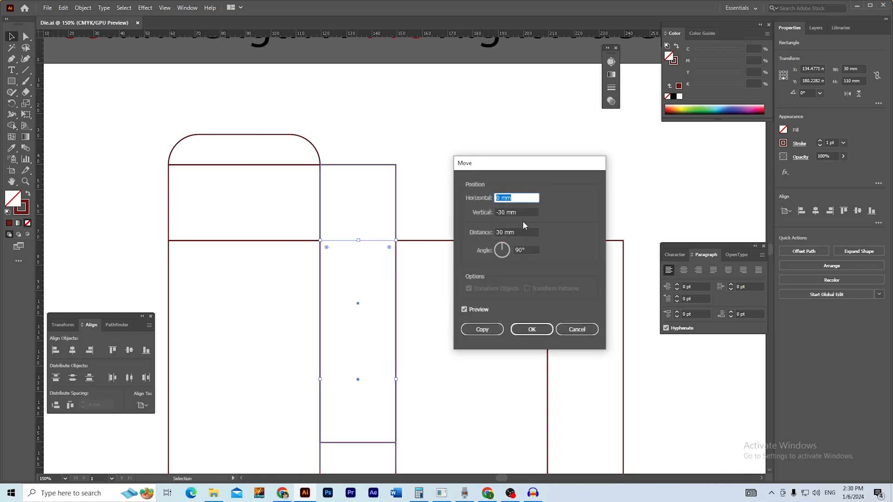
{"action": "key", "text": "Tab"}
{"action": "type", "text": "-"}
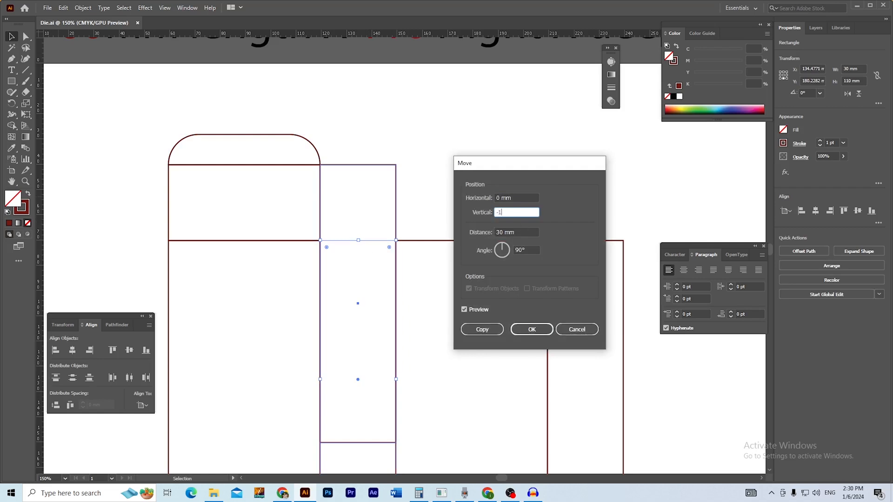
{"action": "type", "text": "110"}
{"action": "key", "text": "Tab"}
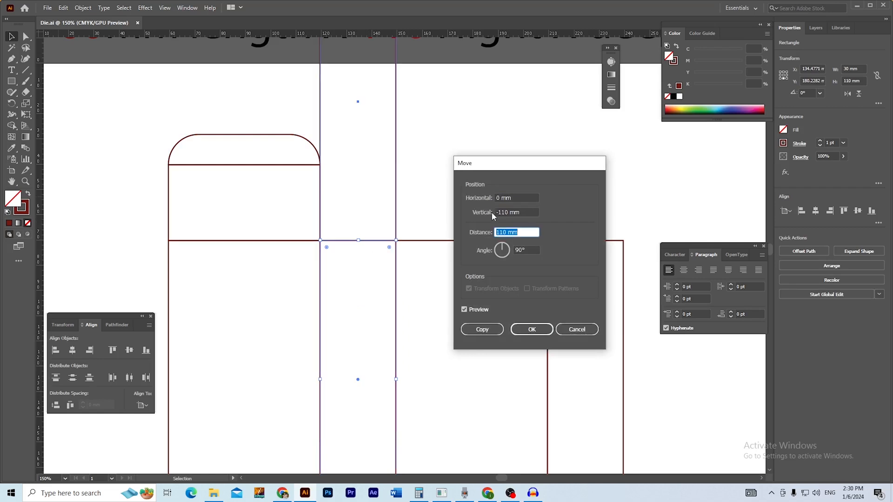
{"action": "left_click", "coordinate": [483, 329]}
Set the copied side panel's height to 21 mm, keeping its bottom edge in place
{"action": "key", "text": "ctrl+minus"}
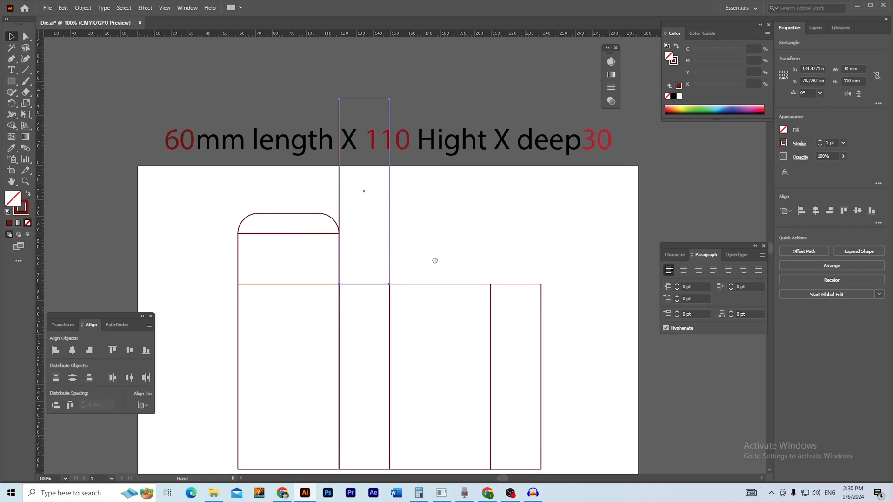
{"action": "left_click_drag", "start_coordinate": [435, 260], "coordinate": [442, 265]}
{"action": "left_click", "coordinate": [417, 214]}
{"action": "left_click", "coordinate": [396, 251]}
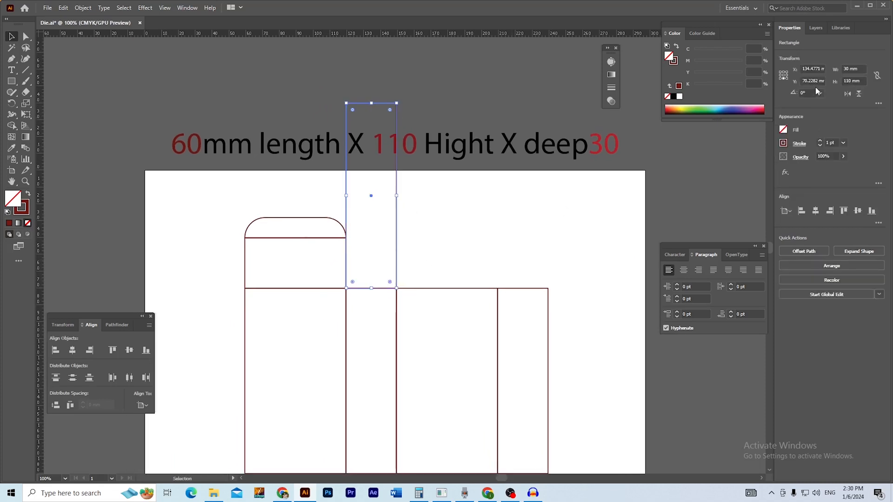
{"action": "left_click", "coordinate": [861, 82]}
{"action": "type", "text": "20"}
{"action": "key", "text": "Return"}
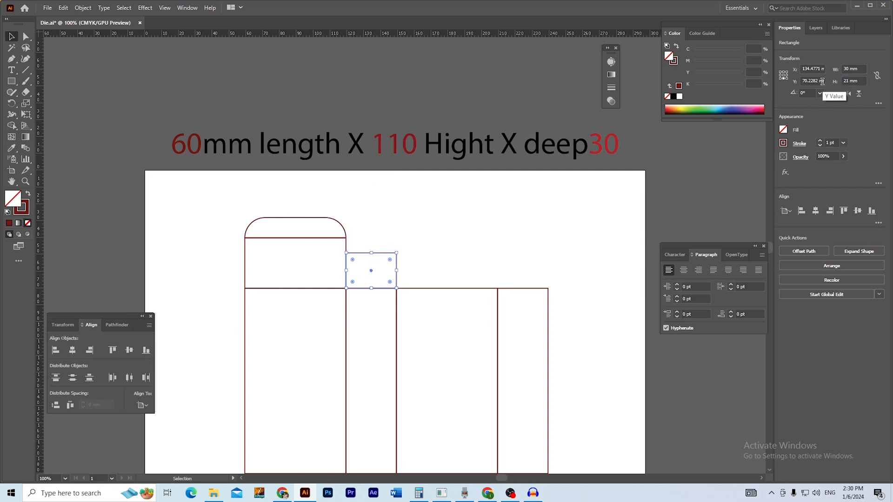
Save the document and examine the 21 mm flap above the narrow side panel
{"action": "left_click", "coordinate": [507, 236]}
{"action": "scroll", "coordinate": [409, 260], "scroll_direction": "up", "scroll_amount": 2}
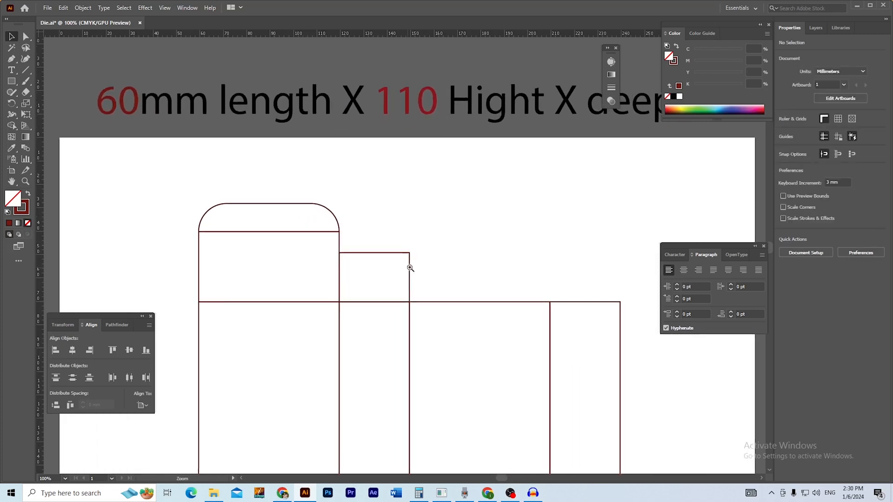
{"action": "scroll", "coordinate": [410, 258], "scroll_direction": "up", "scroll_amount": 2}
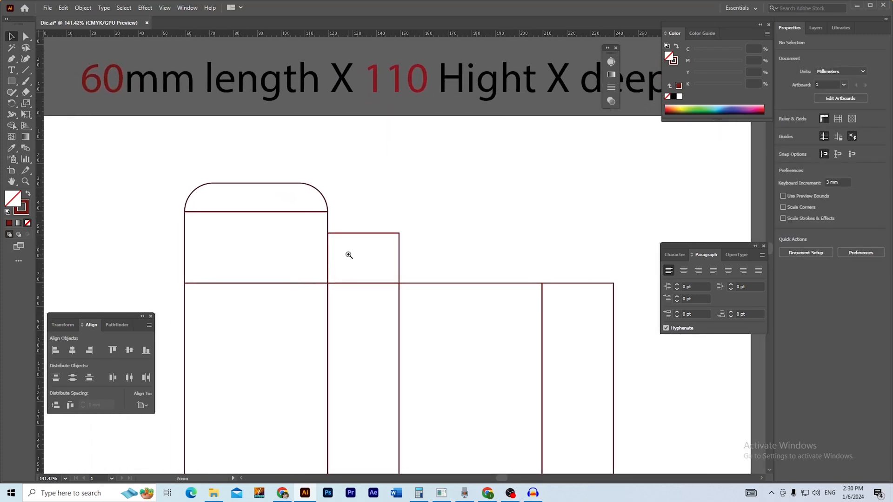
{"action": "scroll", "coordinate": [362, 263], "scroll_direction": "up", "scroll_amount": 6}
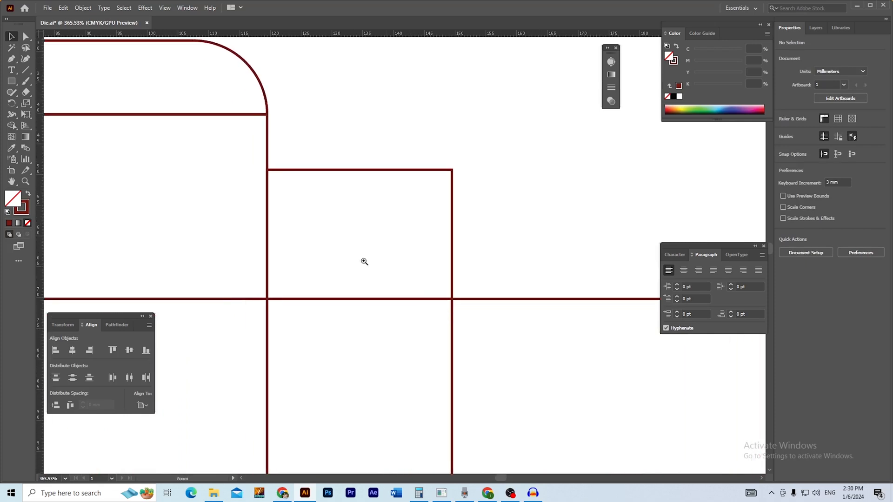
{"action": "left_click_drag", "start_coordinate": [417, 265], "coordinate": [420, 274]}
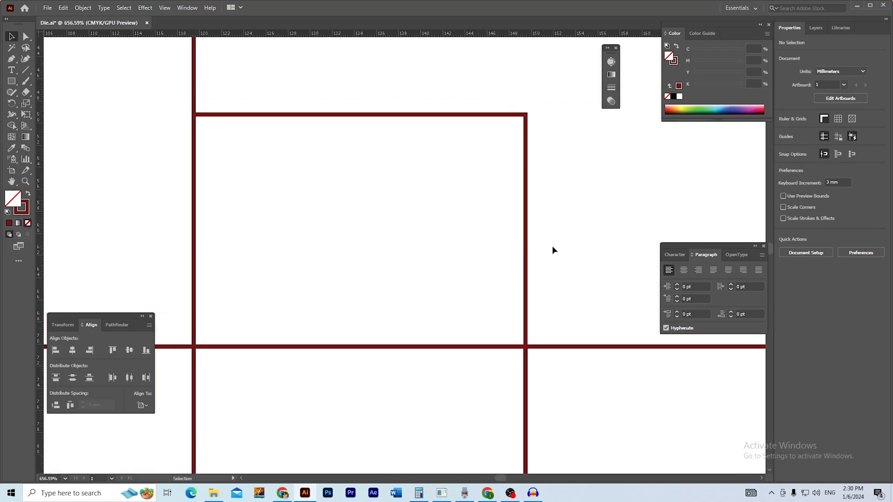
{"action": "scroll", "coordinate": [461, 275], "scroll_direction": "down", "scroll_amount": 3}
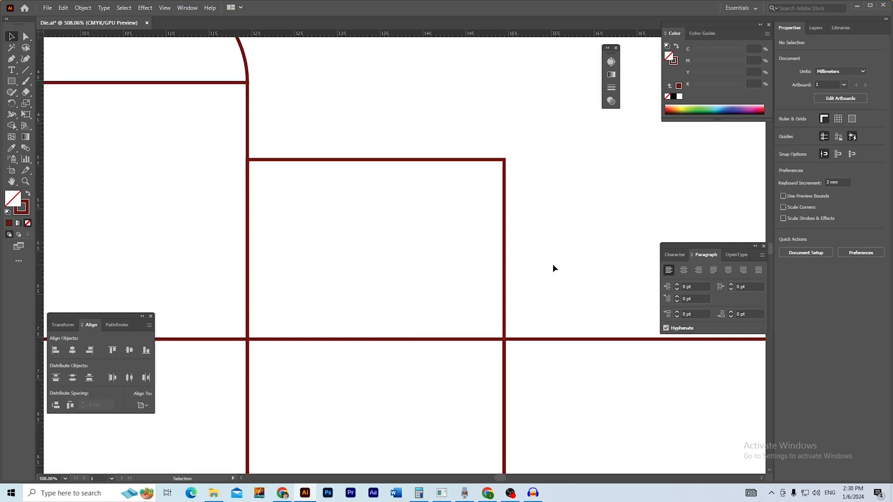
{"action": "left_click_drag", "start_coordinate": [522, 283], "coordinate": [511, 278]}
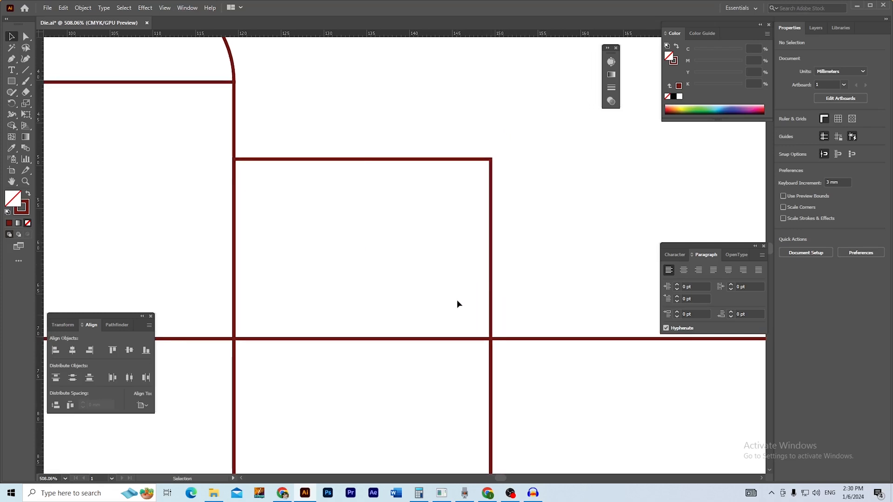
{"action": "left_click_drag", "start_coordinate": [515, 311], "coordinate": [509, 311]}
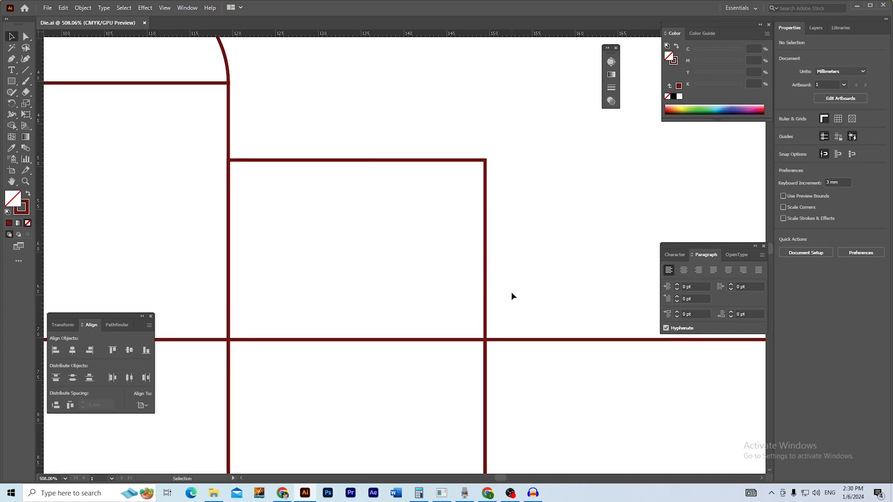
{"action": "left_click_drag", "start_coordinate": [511, 292], "coordinate": [502, 298]}
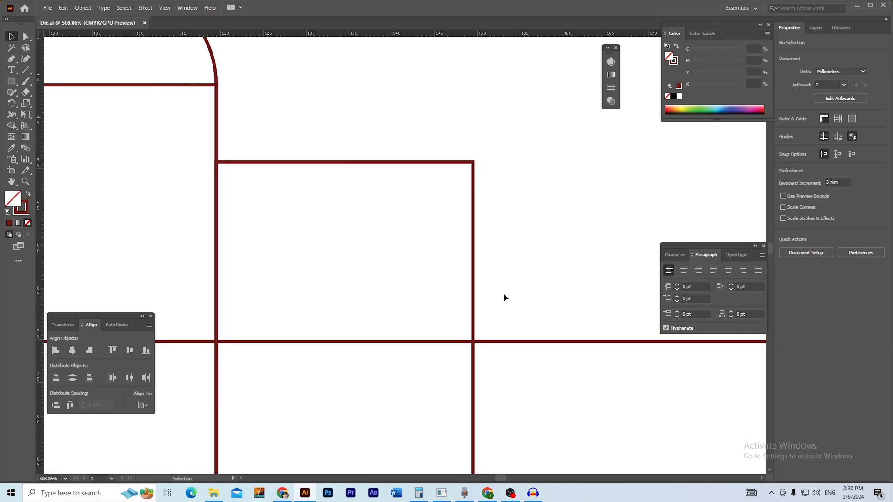
Draw a 5 mm × 5 mm square in the empty area to the right of the 21 mm side flap
{"action": "left_click", "coordinate": [12, 81]}
{"action": "left_click", "coordinate": [523, 218]}
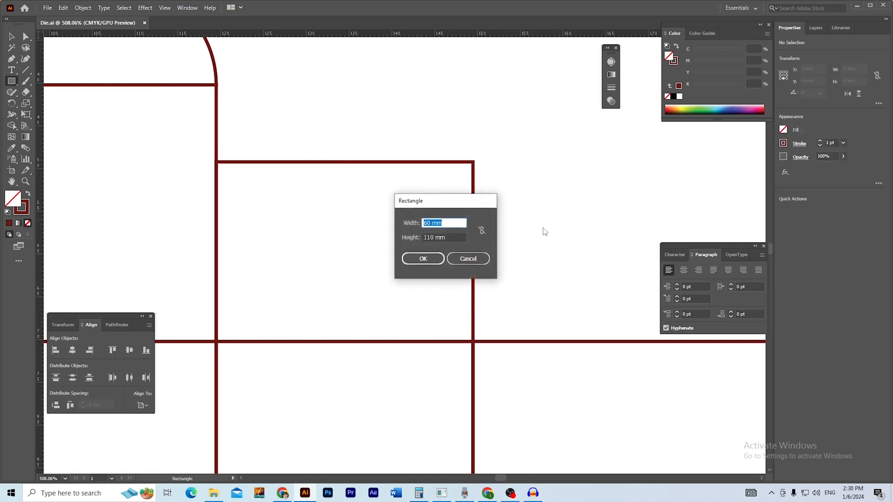
{"action": "type", "text": "5"}
{"action": "key", "text": "Tab"}
{"action": "type", "text": "5"}
{"action": "key", "text": "Return"}
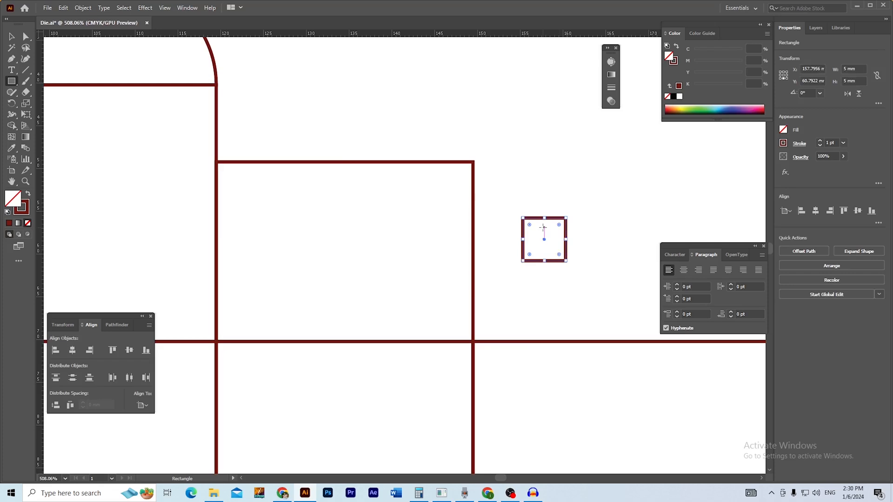
Change the small square's stroke color to black, leaving it without a fill
{"action": "key", "text": "v"}
{"action": "left_click", "coordinate": [673, 60]}
{"action": "left_click", "coordinate": [673, 96]}
{"action": "left_click", "coordinate": [667, 58]}
{"action": "left_click", "coordinate": [618, 176]}
Align the black square to the right and bottom edges of the 21 mm side flap, using the flap as key object
{"action": "left_click_drag", "start_coordinate": [544, 239], "coordinate": [553, 231]}
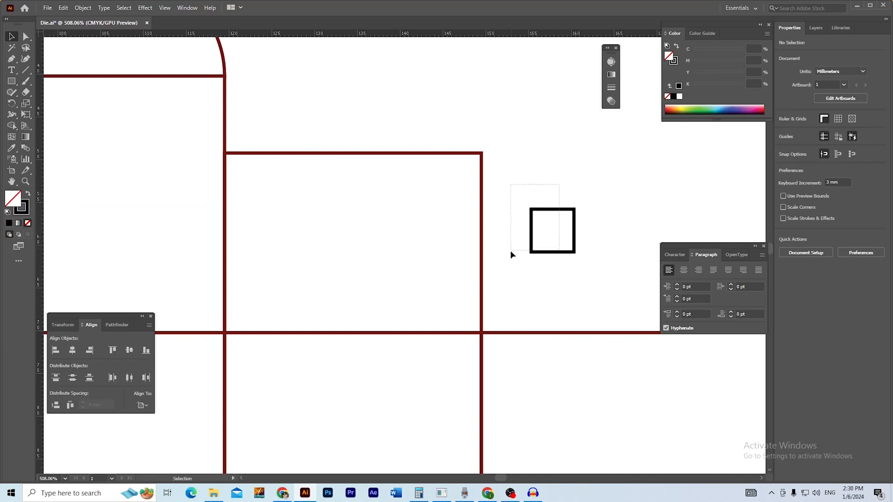
{"action": "left_click_drag", "start_coordinate": [511, 251], "coordinate": [512, 251]}
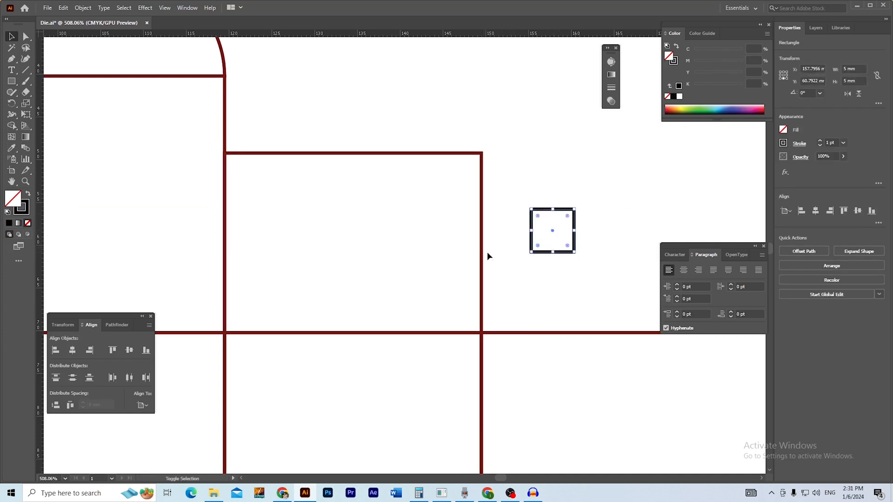
{"action": "left_click_drag", "start_coordinate": [524, 188], "coordinate": [580, 253]}
{"action": "left_click_drag", "start_coordinate": [474, 239], "coordinate": [467, 249]}
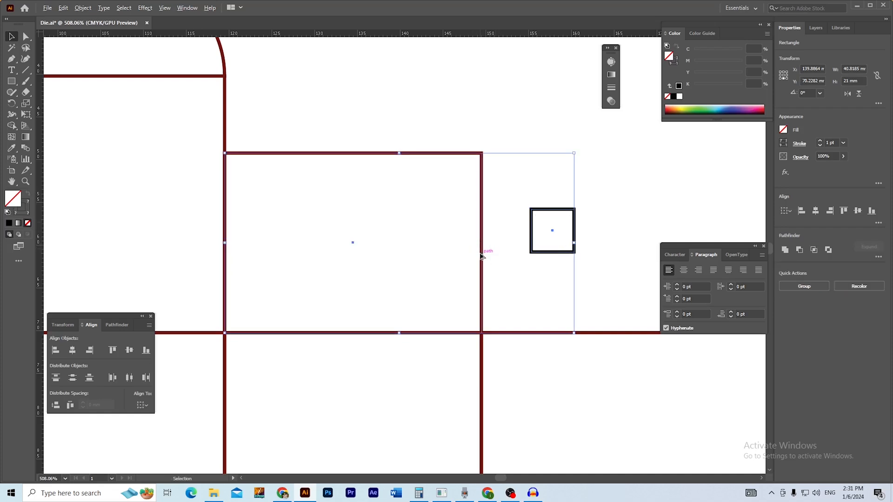
{"action": "left_click", "coordinate": [481, 257]}
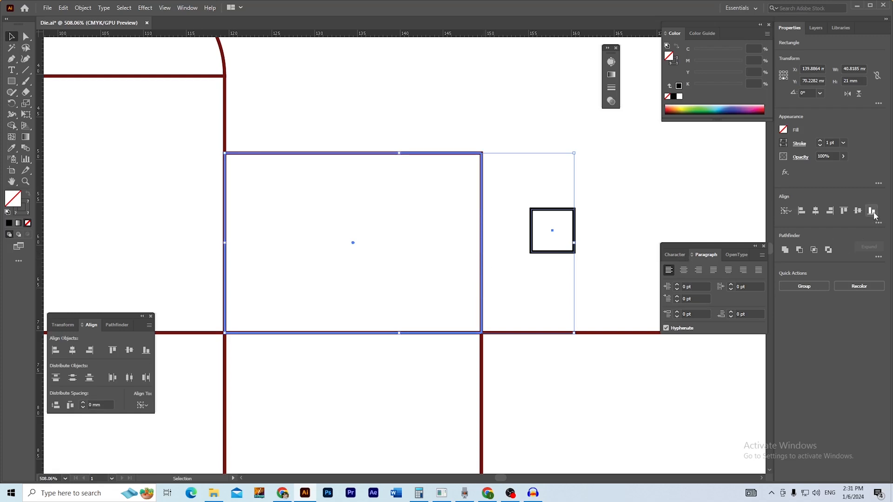
{"action": "left_click", "coordinate": [830, 211]}
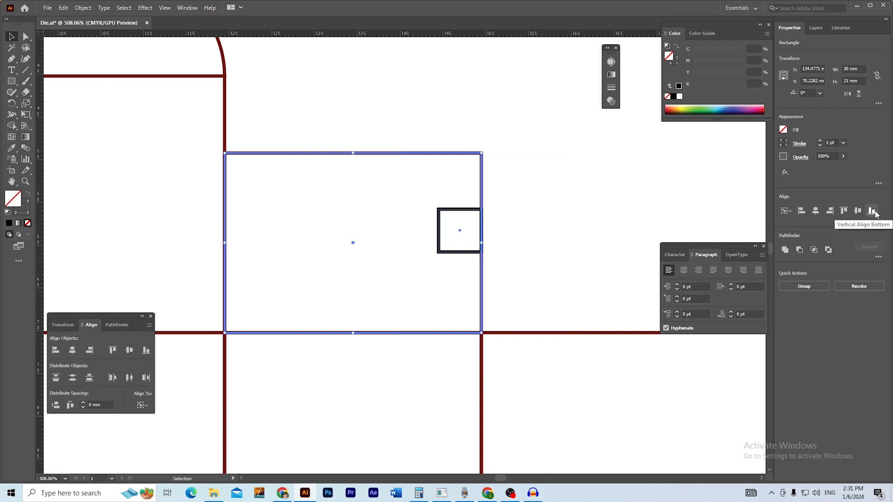
{"action": "left_click", "coordinate": [873, 212]}
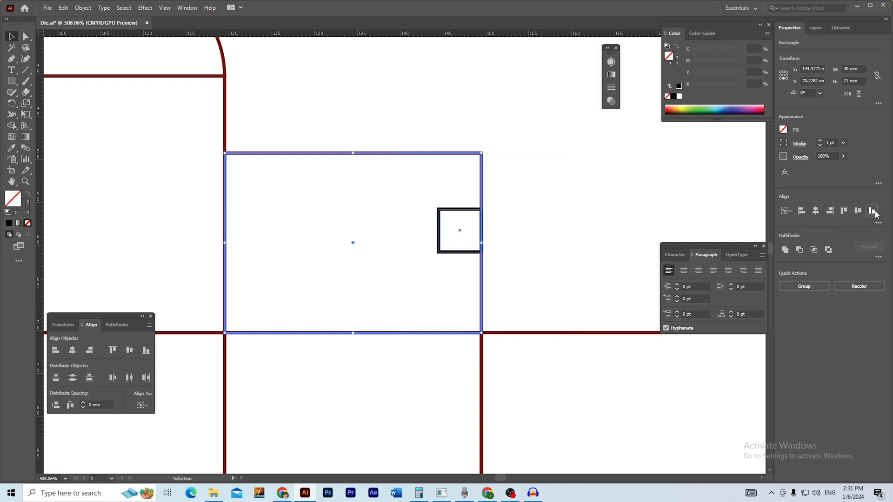
Duplicate the black 5 mm square horizontally to the left along the side flap's bottom edge
{"action": "left_click", "coordinate": [504, 298]}
{"action": "left_click_drag", "start_coordinate": [443, 309], "coordinate": [462, 307]}
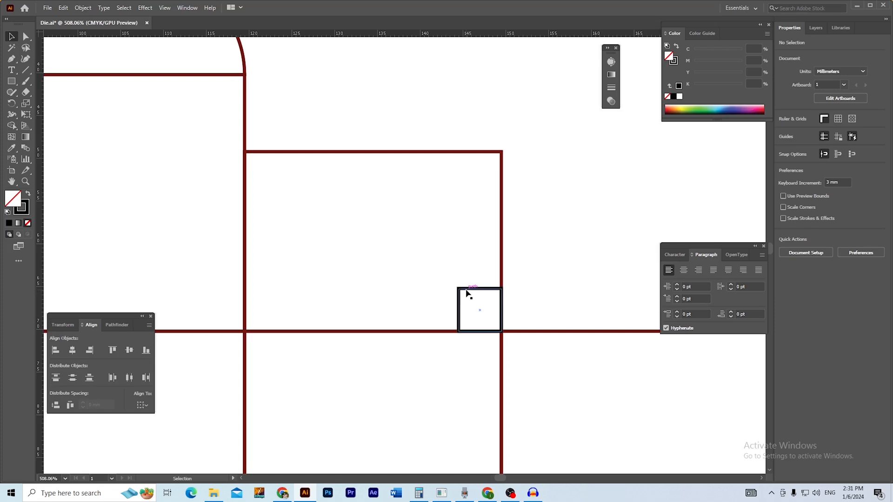
{"action": "left_click", "coordinate": [466, 290]}
{"action": "key", "text": "a"}
{"action": "key", "text": "v"}
{"action": "left_click_drag", "start_coordinate": [488, 292], "coordinate": [356, 292]}
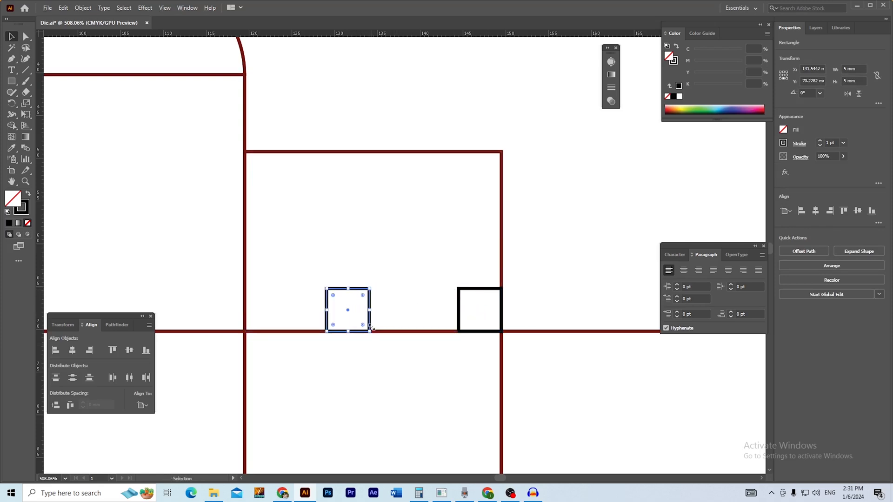
Set the duplicated square's height to 2.5 mm and align it to the side flap's left edge
{"action": "left_click", "coordinate": [855, 81]}
{"action": "type", "text": "2.5"}
{"action": "key", "text": "Return"}
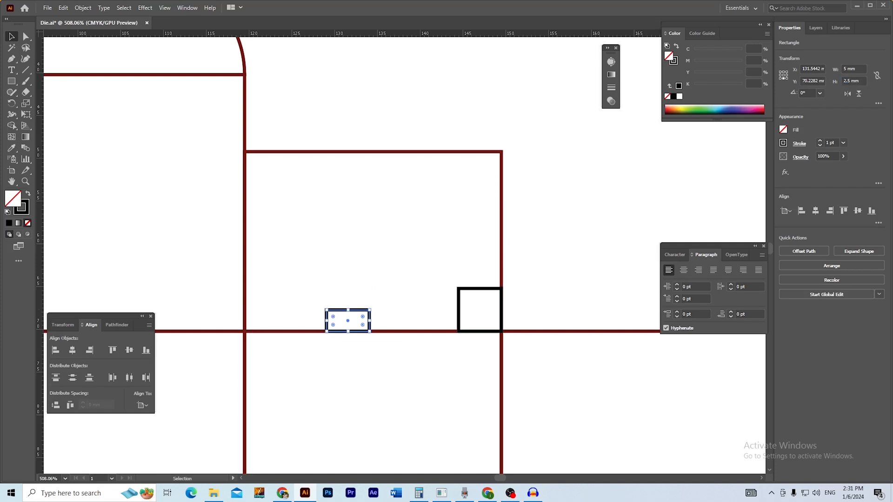
{"action": "left_click", "coordinate": [331, 151], "text": "shift"}
{"action": "left_click", "coordinate": [802, 211]}
{"action": "left_click", "coordinate": [585, 257]}
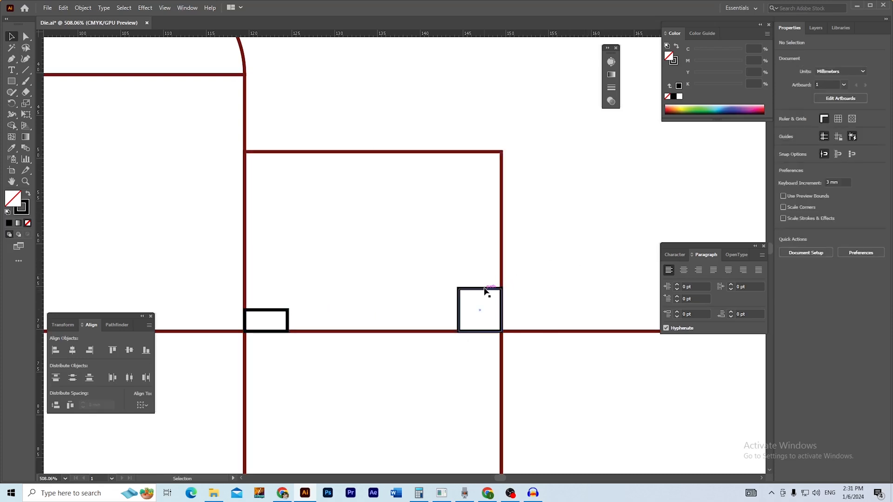
Duplicate the 2.5 mm high rectangle from the flap's lower-left corner directly on top of the 5 mm square at its right edge
{"action": "left_click", "coordinate": [501, 293]}
{"action": "left_click", "coordinate": [287, 321]}
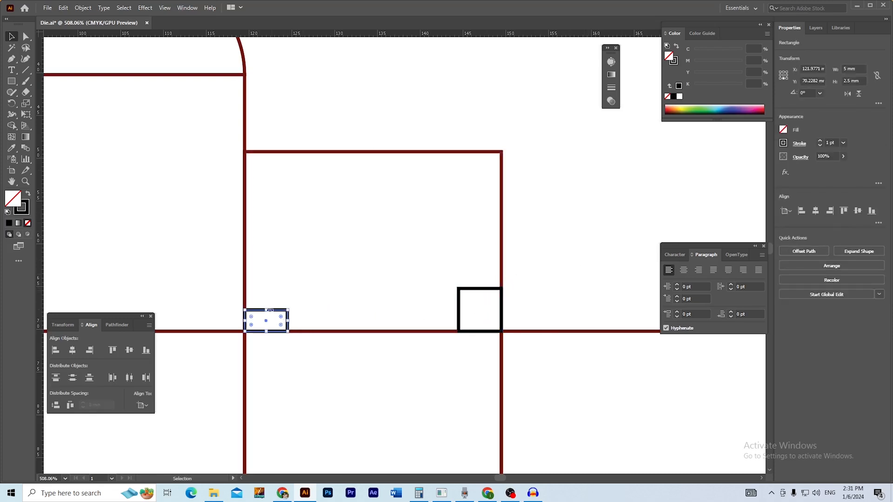
{"action": "left_click_drag", "start_coordinate": [359, 275], "coordinate": [326, 296]}
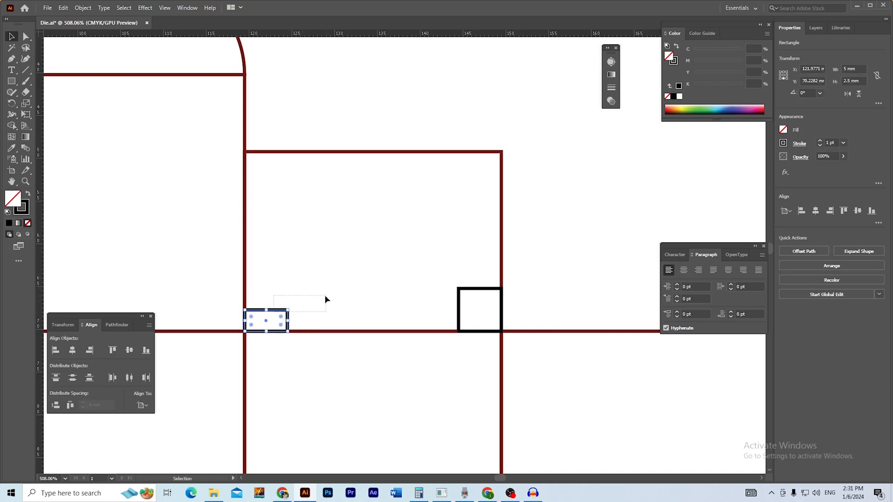
{"action": "left_click", "coordinate": [554, 307]}
{"action": "left_click_drag", "start_coordinate": [289, 324], "coordinate": [502, 283]}
{"action": "key", "text": "alt+shift"}
{"action": "scroll", "coordinate": [490, 305], "scroll_direction": "up", "scroll_amount": 5}
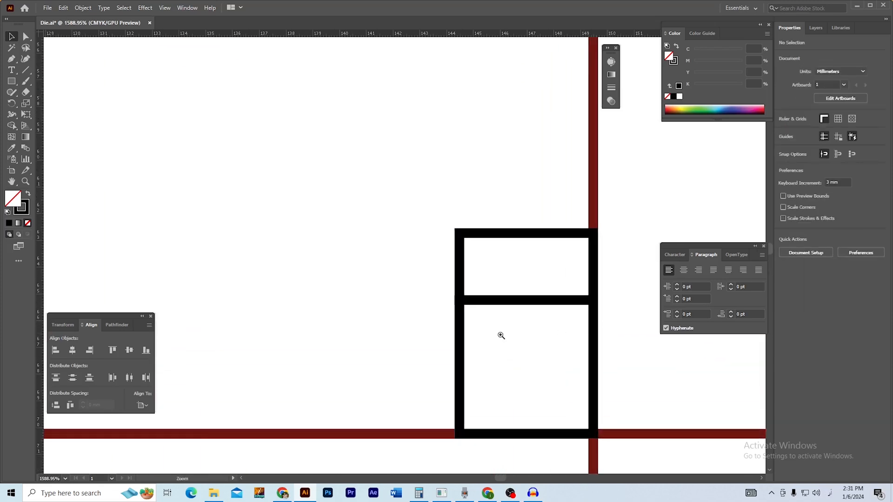
Examine the outline view of the two stacked rectangles at the side flap's lower-right corner for exact edge alignment
{"action": "left_click_drag", "start_coordinate": [434, 349], "coordinate": [357, 349]}
{"action": "mouse_move", "coordinate": [343, 242]}
{"action": "left_mouse_down"}
{"action": "mouse_move", "coordinate": [264, 207]}
{"action": "mouse_move", "coordinate": [333, 227]}
{"action": "mouse_move", "coordinate": [335, 247]}
{"action": "mouse_move", "coordinate": [347, 251]}
{"action": "left_mouse_up"}
{"action": "left_click", "coordinate": [573, 314]}
{"action": "key", "text": "a"}
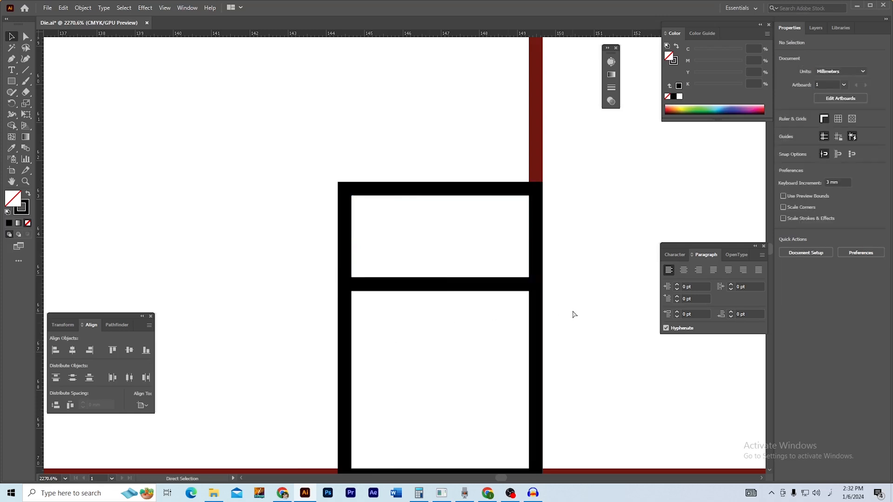
{"action": "key", "text": "ctrl+y"}
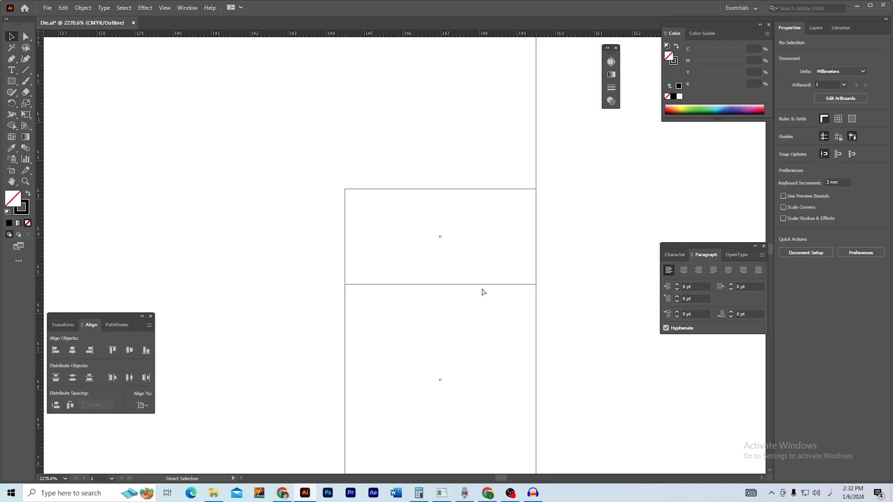
{"action": "key", "text": "ctrl+y"}
{"action": "key", "text": "v"}
{"action": "scroll", "coordinate": [451, 322], "scroll_direction": "down", "scroll_amount": 5}
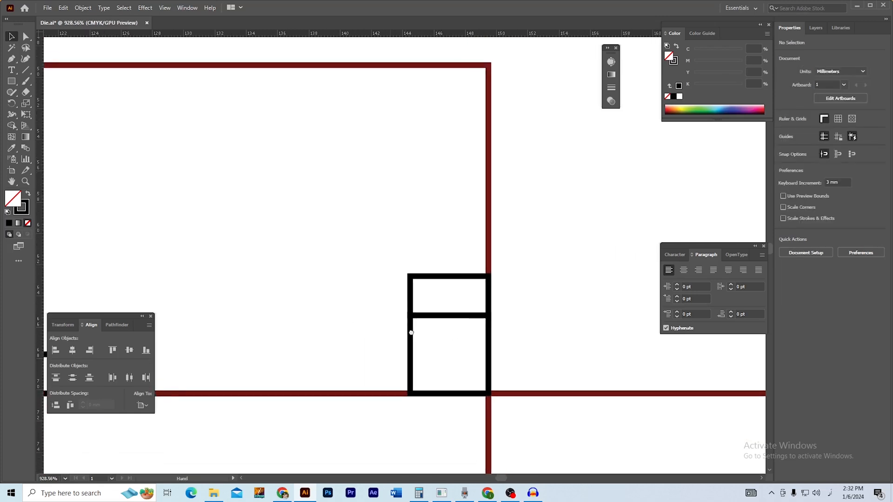
{"action": "left_click_drag", "start_coordinate": [420, 322], "coordinate": [411, 311]}
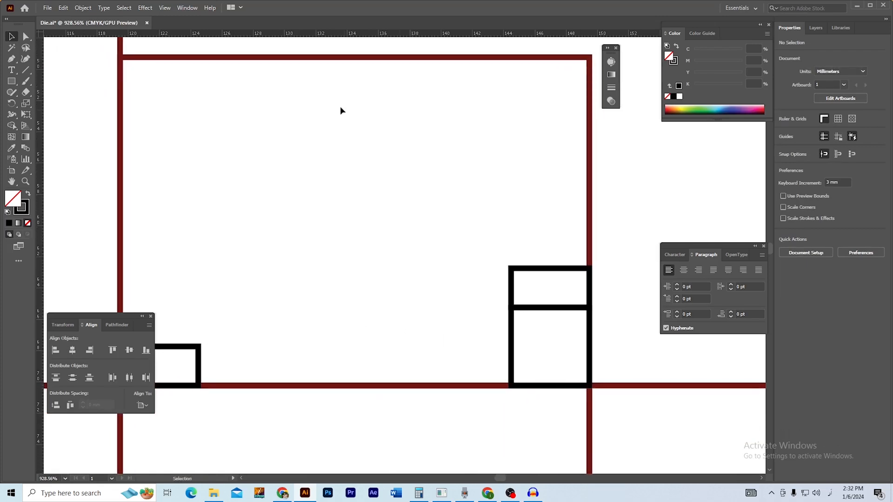
Add a vertical guide inside the side flap and horizontal guides along the top edges of the three small black rectangles
{"action": "double_click", "coordinate": [303, 34]}
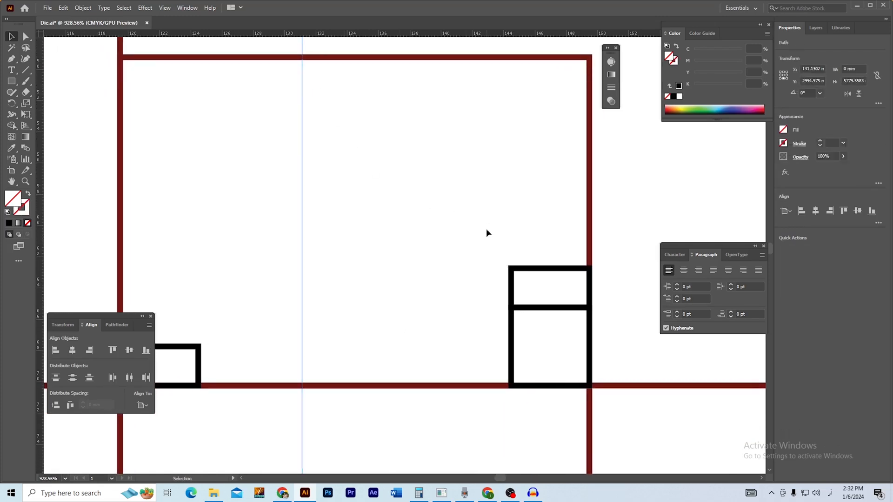
{"action": "left_click", "coordinate": [610, 255]}
{"action": "left_click_drag", "start_coordinate": [606, 265], "coordinate": [549, 200]}
{"action": "left_click_drag", "start_coordinate": [484, 32], "coordinate": [497, 243]}
{"action": "left_click_drag", "start_coordinate": [462, 33], "coordinate": [485, 203]}
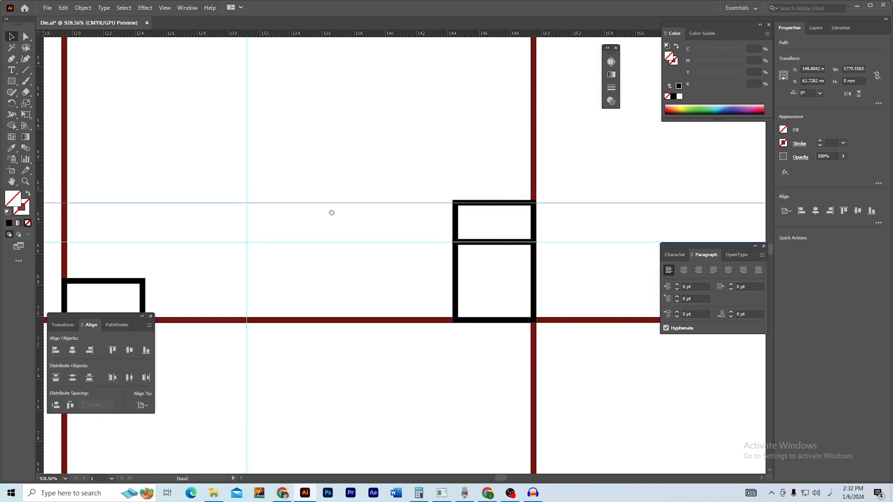
{"action": "left_click_drag", "start_coordinate": [332, 213], "coordinate": [526, 202]}
{"action": "left_click_drag", "start_coordinate": [300, 57], "coordinate": [308, 270]}
{"action": "left_click_drag", "start_coordinate": [366, 286], "coordinate": [269, 286]}
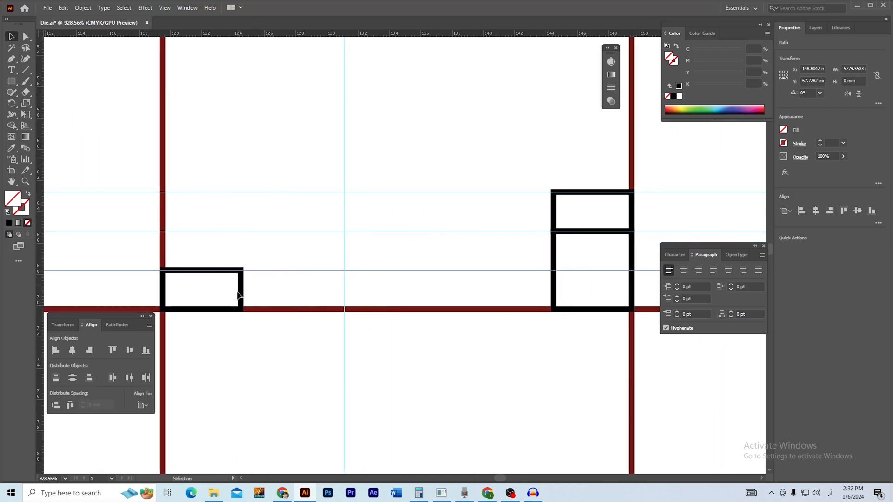
Delete the three small black rectangles from the side flap's lower corners
{"action": "left_click", "coordinate": [241, 294]}
{"action": "key", "text": "Delete"}
{"action": "left_click", "coordinate": [554, 298]}
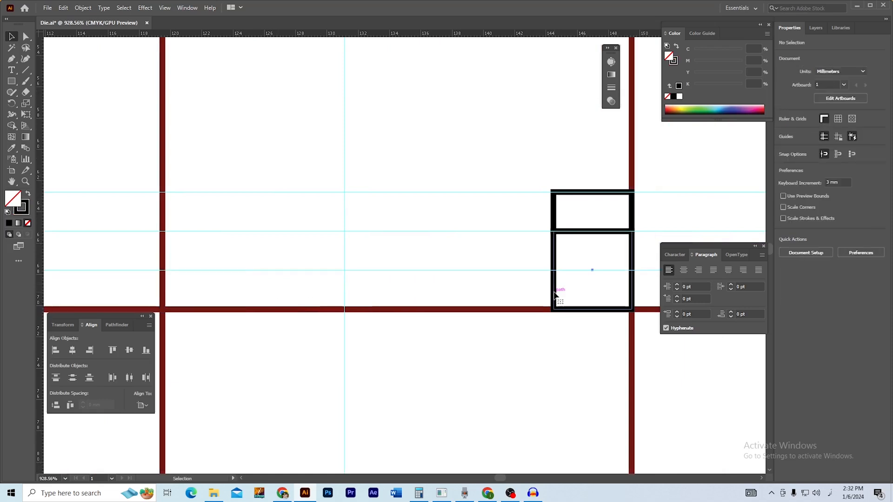
{"action": "key", "text": "Delete"}
{"action": "left_click", "coordinate": [556, 210]}
{"action": "key", "text": "Delete"}
Lock all the guides around the side flap
{"action": "left_click_drag", "start_coordinate": [570, 253], "coordinate": [471, 239]}
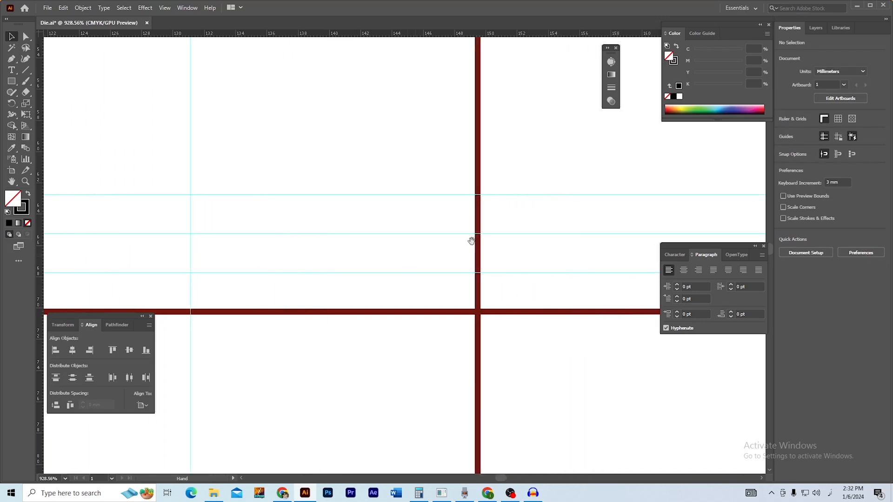
{"action": "left_click_drag", "start_coordinate": [514, 184], "coordinate": [507, 282]}
{"action": "right_click", "coordinate": [524, 234]}
{"action": "left_click", "coordinate": [553, 314]}
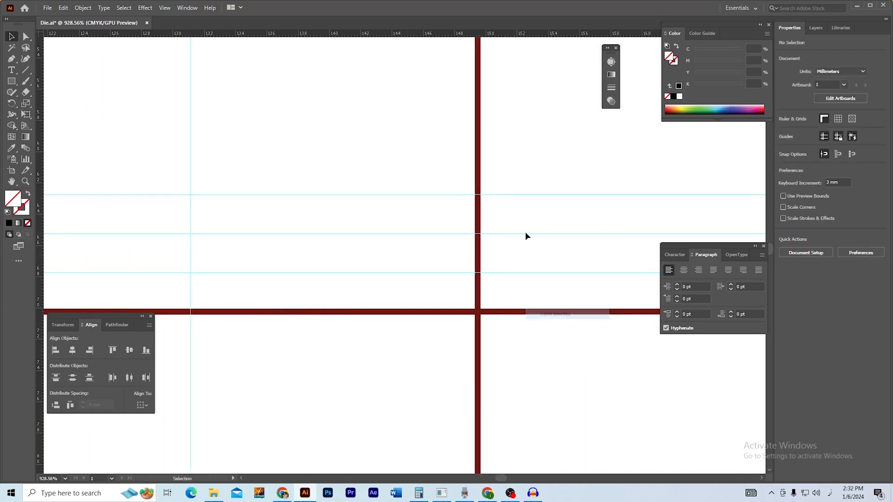
Add anchor points to the side flap's right edge where the middle and upper horizontal guides cross it
{"action": "left_click_drag", "start_coordinate": [412, 280], "coordinate": [524, 287]}
{"action": "left_click_drag", "start_coordinate": [482, 266], "coordinate": [411, 344]}
{"action": "mouse_move", "coordinate": [443, 301]}
{"action": "left_mouse_down"}
{"action": "mouse_move", "coordinate": [452, 298]}
{"action": "mouse_move", "coordinate": [435, 286]}
{"action": "left_mouse_up"}
{"action": "left_click_drag", "start_coordinate": [465, 325], "coordinate": [413, 304]}
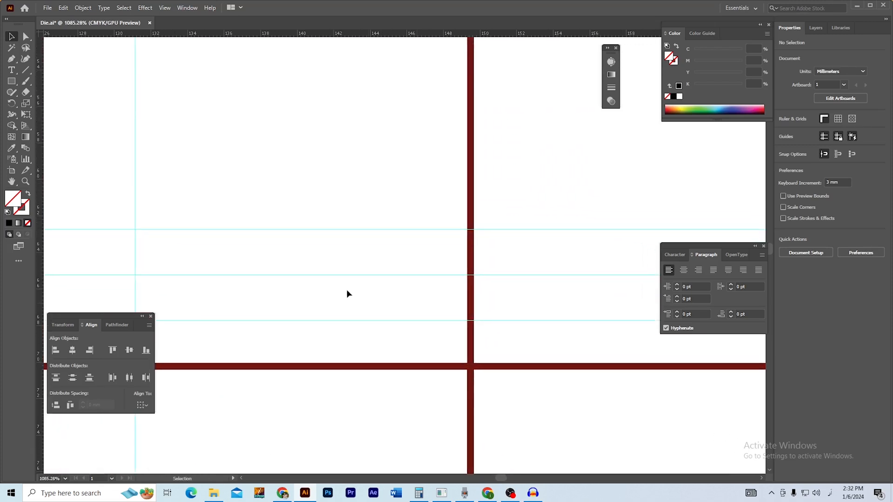
{"action": "left_click", "coordinate": [12, 62]}
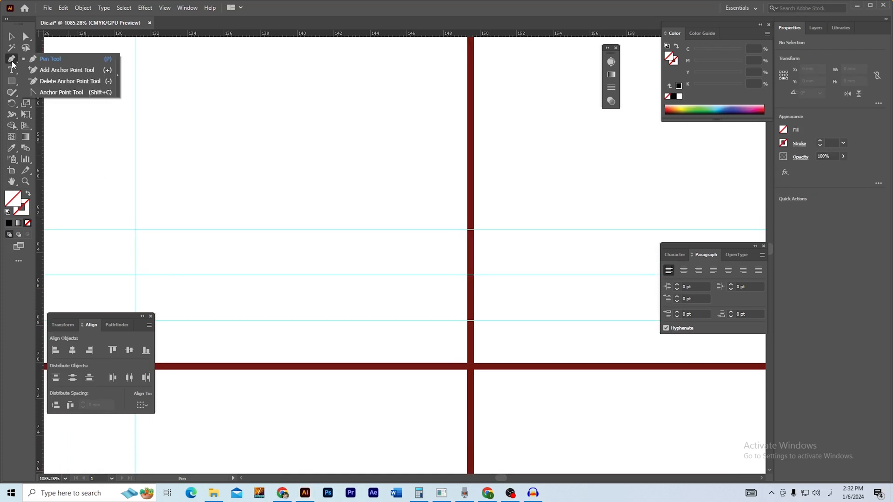
{"action": "left_click", "coordinate": [83, 72]}
{"action": "left_click_drag", "start_coordinate": [457, 278], "coordinate": [568, 299]}
{"action": "left_click_drag", "start_coordinate": [506, 309], "coordinate": [411, 333]}
{"action": "left_click_drag", "start_coordinate": [378, 303], "coordinate": [480, 325]}
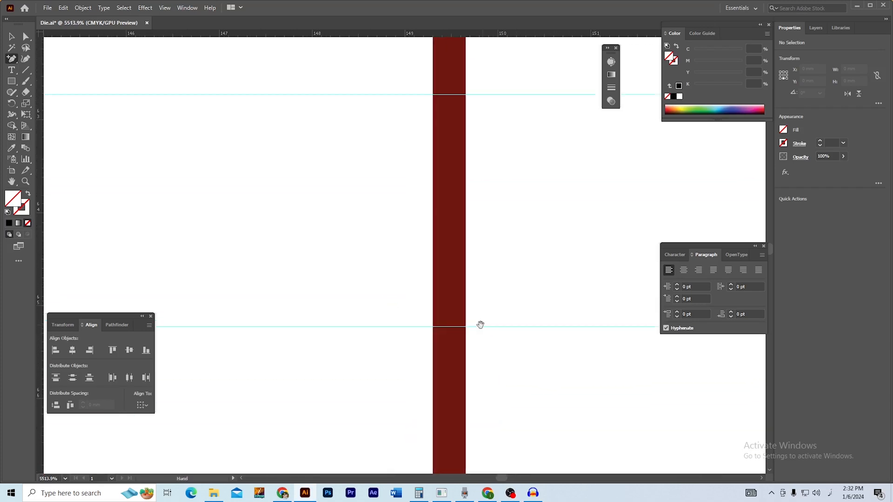
{"action": "left_click", "coordinate": [449, 328]}
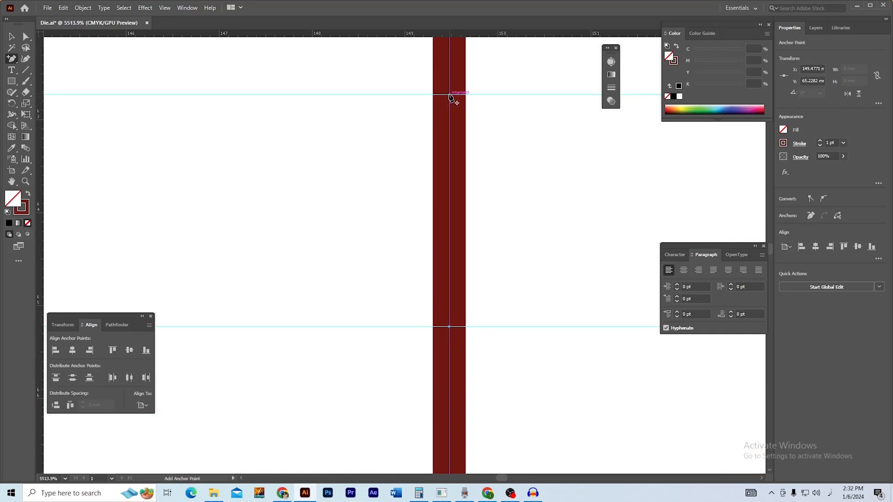
{"action": "left_click_drag", "start_coordinate": [415, 81], "coordinate": [554, 164]}
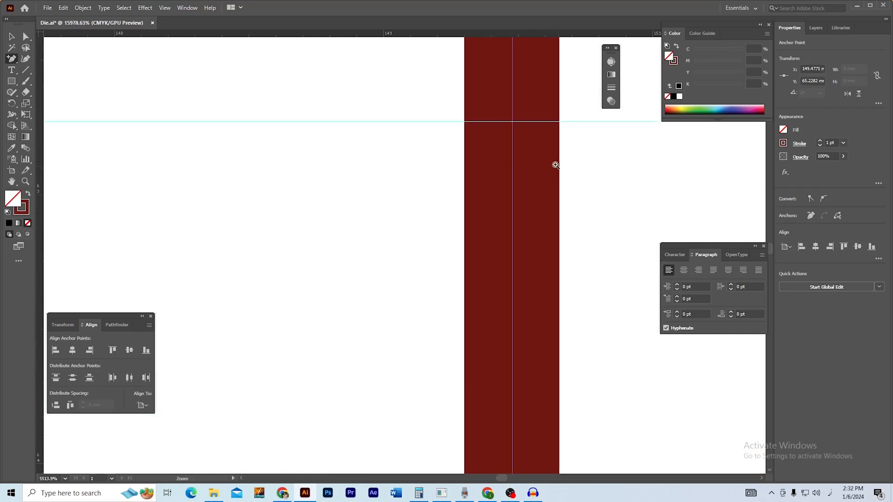
{"action": "left_click_drag", "start_coordinate": [489, 198], "coordinate": [419, 290]}
{"action": "left_click", "coordinate": [442, 213]}
Add an anchor point to the side flap's left edge at the lowest horizontal guide, then deselect the path
{"action": "left_click_drag", "start_coordinate": [458, 322], "coordinate": [406, 280]}
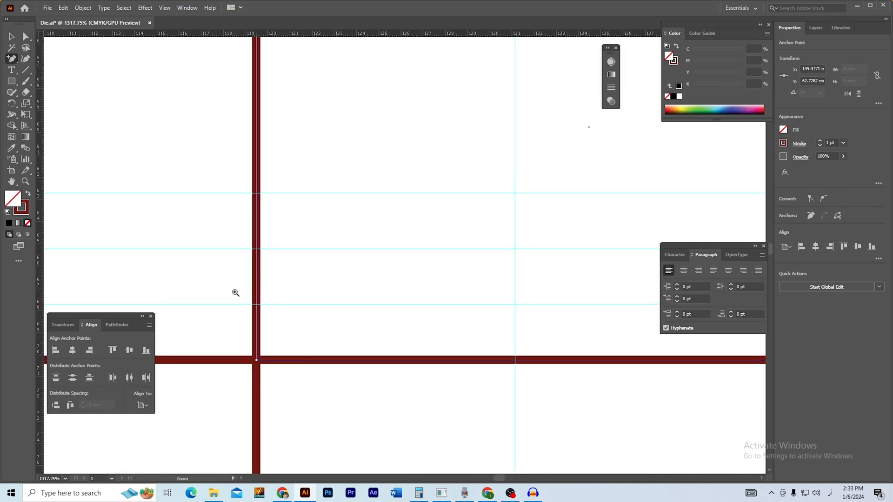
{"action": "left_click_drag", "start_coordinate": [236, 293], "coordinate": [362, 331]}
{"action": "left_click_drag", "start_coordinate": [304, 297], "coordinate": [251, 329]}
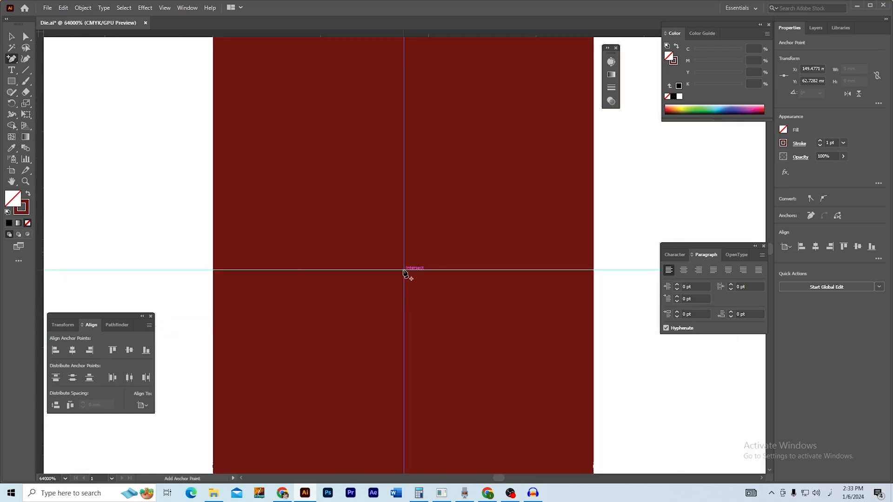
{"action": "left_click", "coordinate": [541, 346], "text": "ctrl+alt"}
{"action": "left_click_drag", "start_coordinate": [565, 346], "coordinate": [440, 346]}
{"action": "left_click_drag", "start_coordinate": [596, 349], "coordinate": [463, 349]}
{"action": "left_click_drag", "start_coordinate": [508, 350], "coordinate": [241, 349]}
{"action": "left_click_drag", "start_coordinate": [530, 344], "coordinate": [379, 343]}
{"action": "left_click_drag", "start_coordinate": [490, 336], "coordinate": [296, 326]}
{"action": "left_click_drag", "start_coordinate": [346, 328], "coordinate": [408, 330]}
{"action": "left_click", "coordinate": [567, 266]}
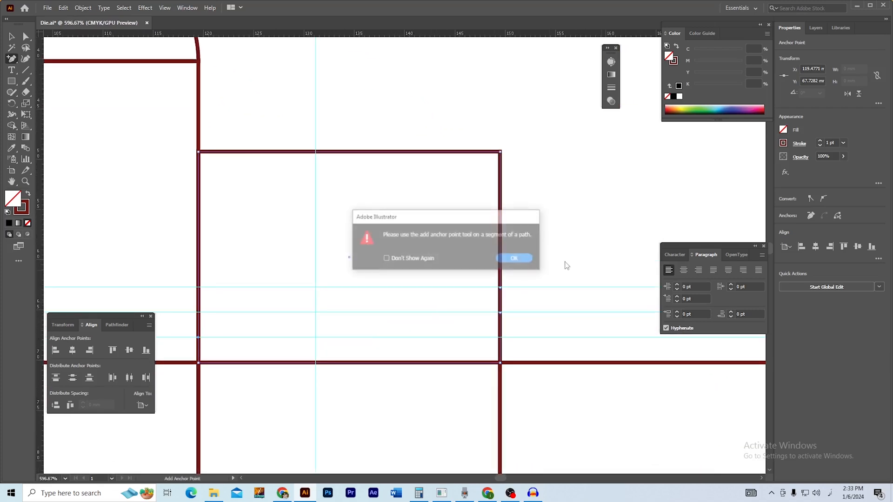
{"action": "left_click", "coordinate": [517, 258]}
{"action": "left_click", "coordinate": [548, 252]}
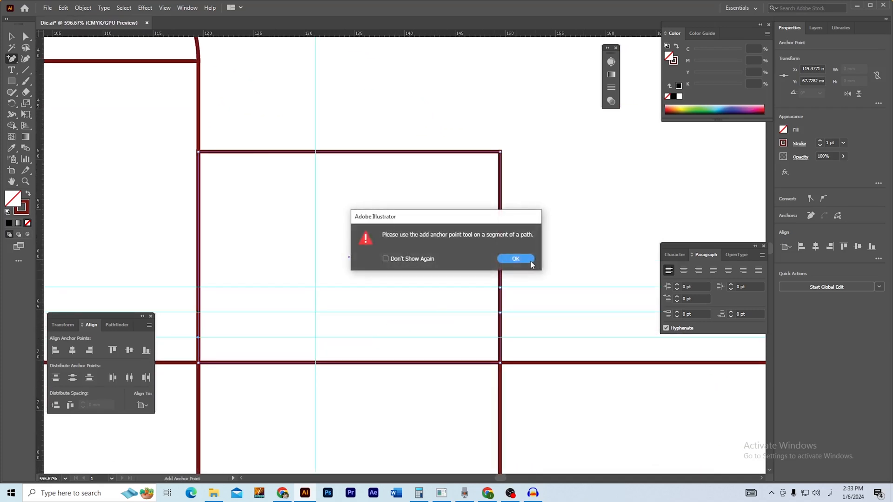
{"action": "left_click", "coordinate": [507, 258]}
{"action": "left_click", "coordinate": [12, 36]}
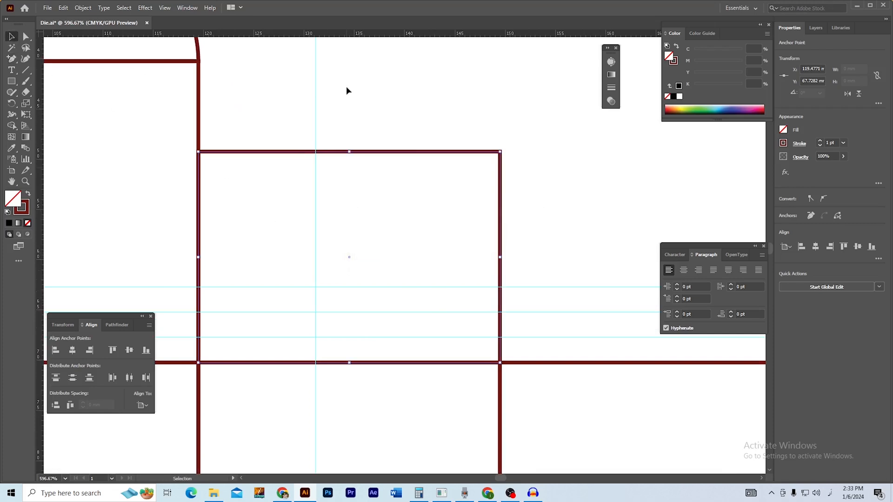
{"action": "left_click", "coordinate": [459, 138]}
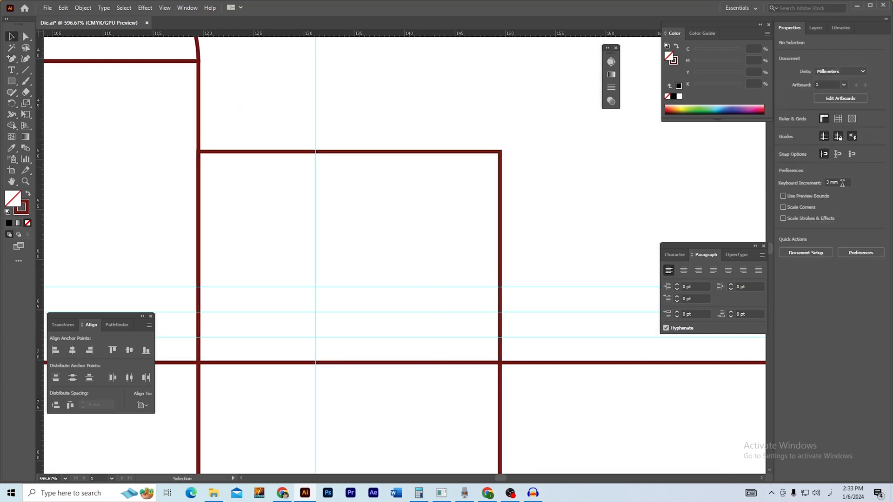
Try to move only the side flap's upper-right anchor point 3 mm inward to slant its right edge
{"action": "left_click", "coordinate": [501, 193]}
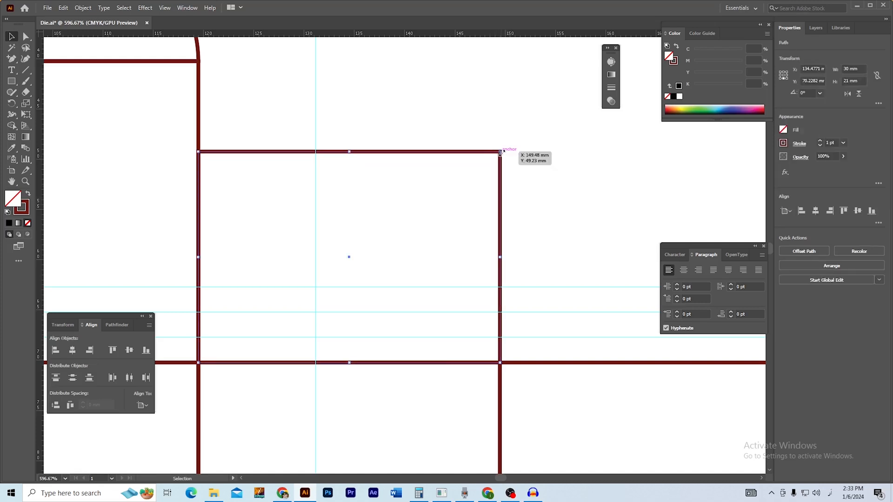
{"action": "left_click", "coordinate": [520, 143]}
{"action": "left_click_drag", "start_coordinate": [520, 143], "coordinate": [471, 186]}
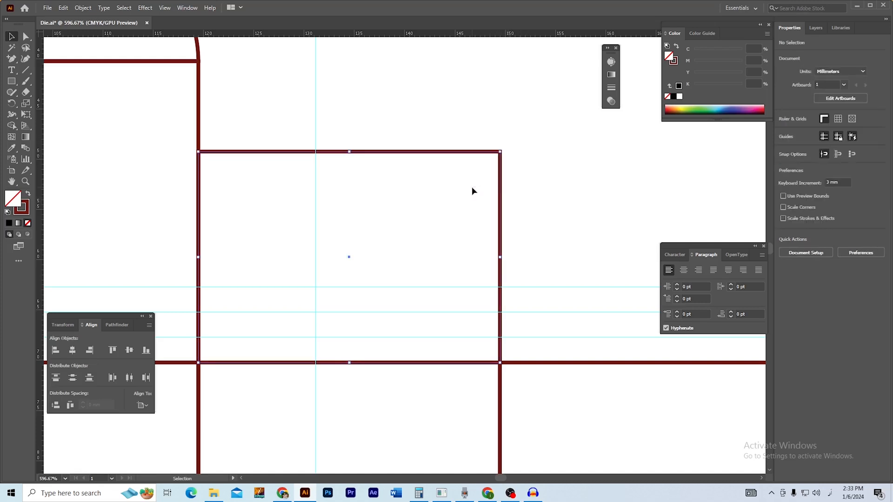
{"action": "left_click", "coordinate": [516, 148]}
{"action": "left_click", "coordinate": [25, 37]}
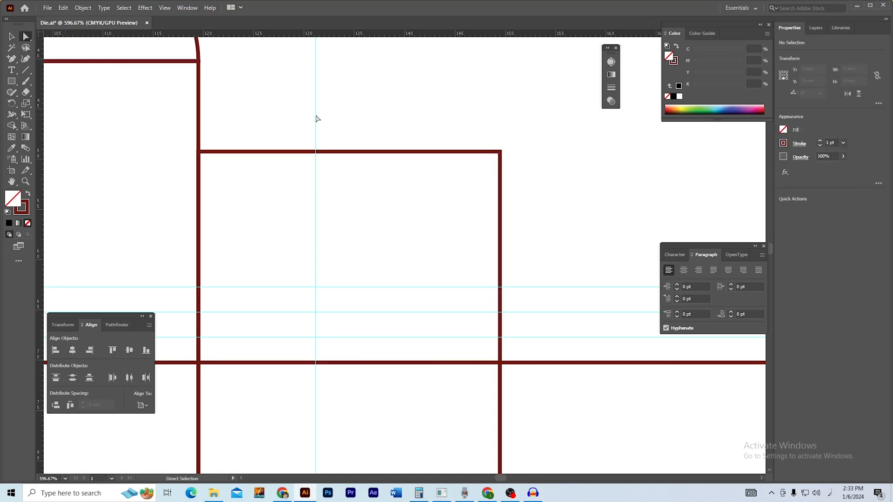
{"action": "left_click_drag", "start_coordinate": [518, 139], "coordinate": [477, 165]}
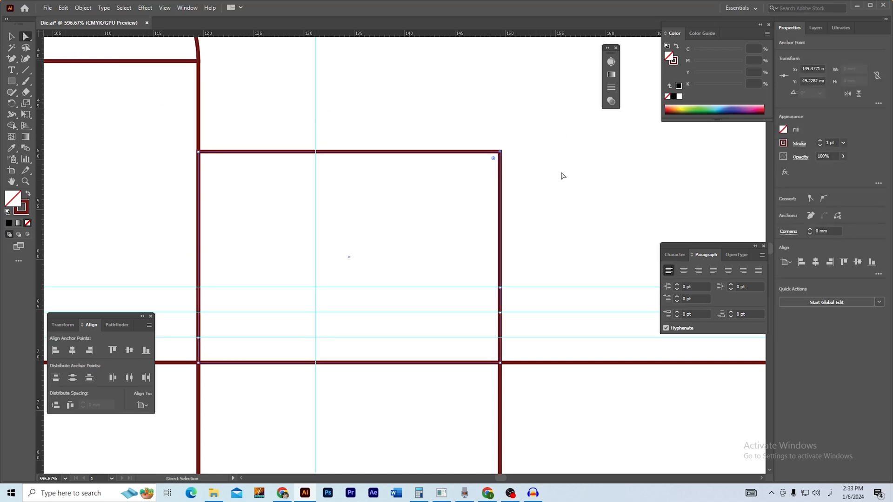
{"action": "key", "text": "Left"}
{"action": "key", "text": "Left"}
{"action": "key", "text": "Left"}
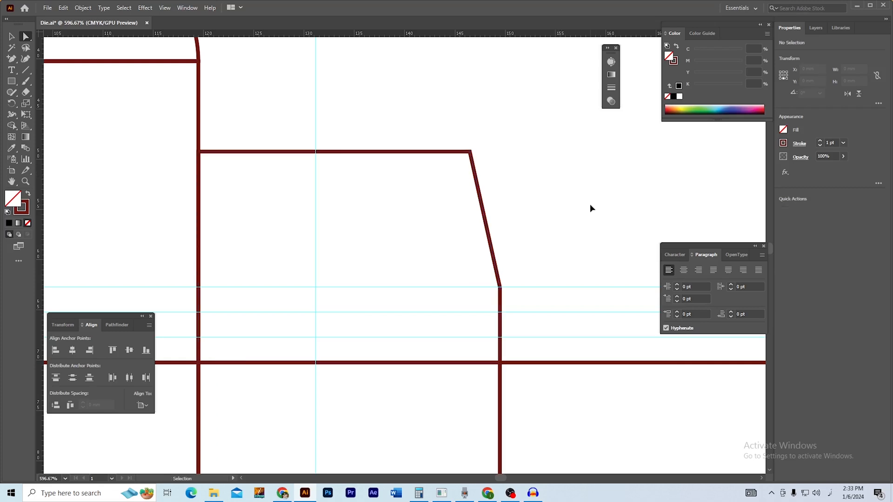
Undo the inward move of the side flap's upper-right corner and clear the selection
{"action": "key", "text": "ctrl+z"}
{"action": "key", "text": "ctrl+z"}
{"action": "key", "text": "ctrl+z"}
{"action": "left_click", "coordinate": [611, 199]}
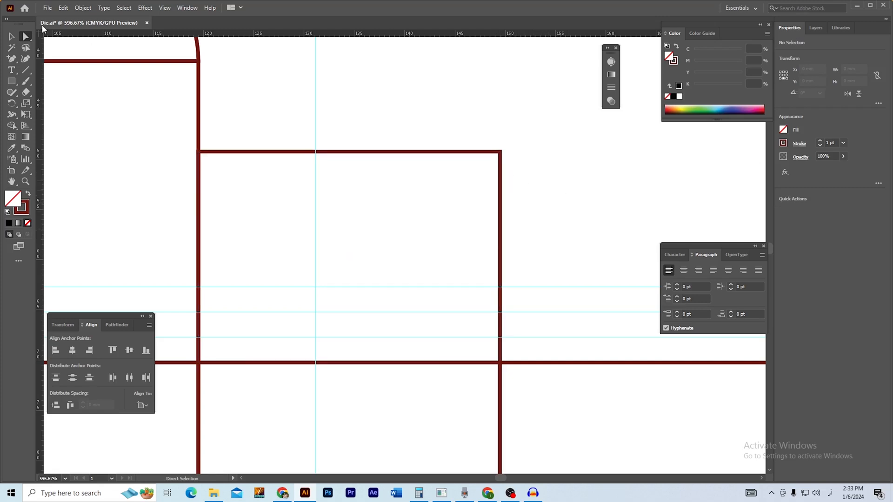
Check the keyboard increment setting that controls how far the arrow keys move a selection
{"action": "left_click", "coordinate": [11, 37]}
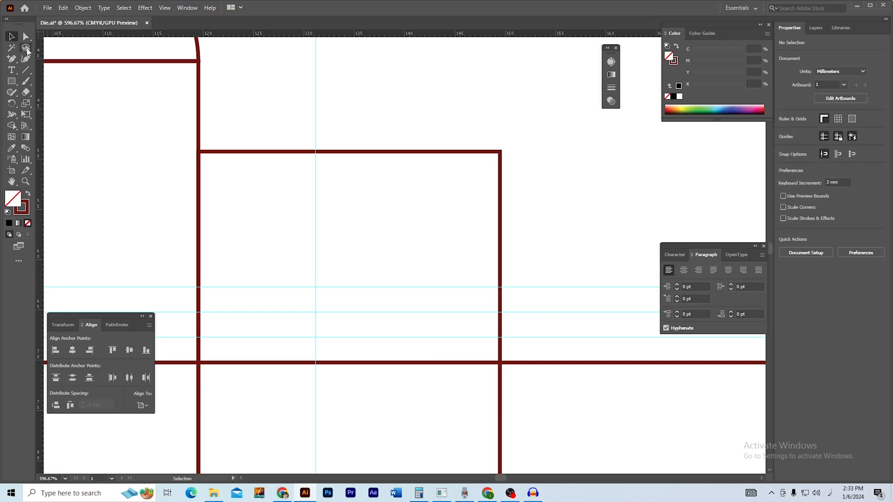
{"action": "left_click", "coordinate": [845, 183]}
{"action": "left_click_drag", "start_coordinate": [846, 184], "coordinate": [801, 186]}
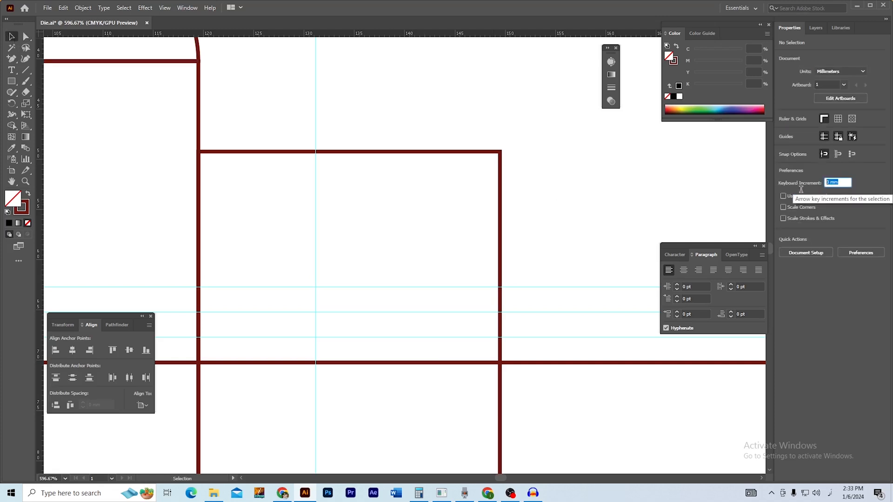
{"action": "left_click_drag", "start_coordinate": [832, 184], "coordinate": [668, 177]}
{"action": "left_click", "coordinate": [513, 159]}
{"action": "left_click_drag", "start_coordinate": [544, 178], "coordinate": [590, 172]}
{"action": "left_click_drag", "start_coordinate": [489, 202], "coordinate": [536, 201]}
{"action": "left_click_drag", "start_coordinate": [391, 180], "coordinate": [312, 179]}
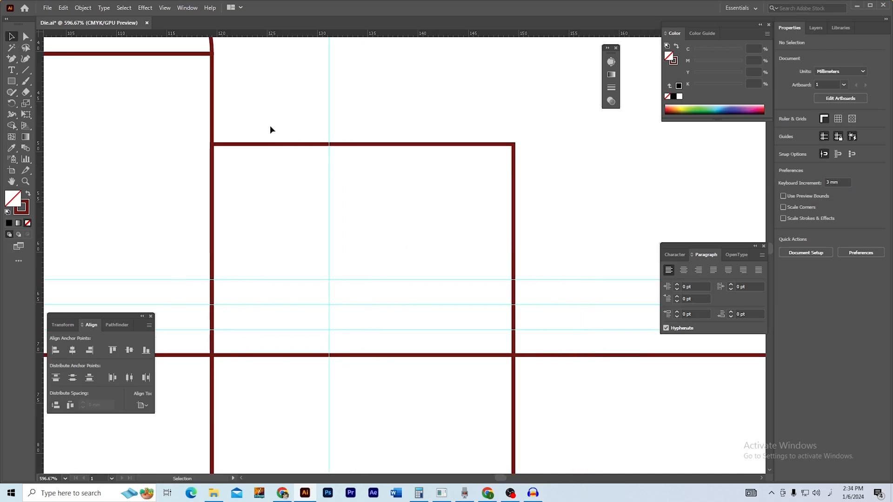
Move the side flap's upper-left corner and the left-edge anchor at the lowest horizontal guide 3 mm inward, then clear the selection
{"action": "left_click", "coordinate": [252, 145]}
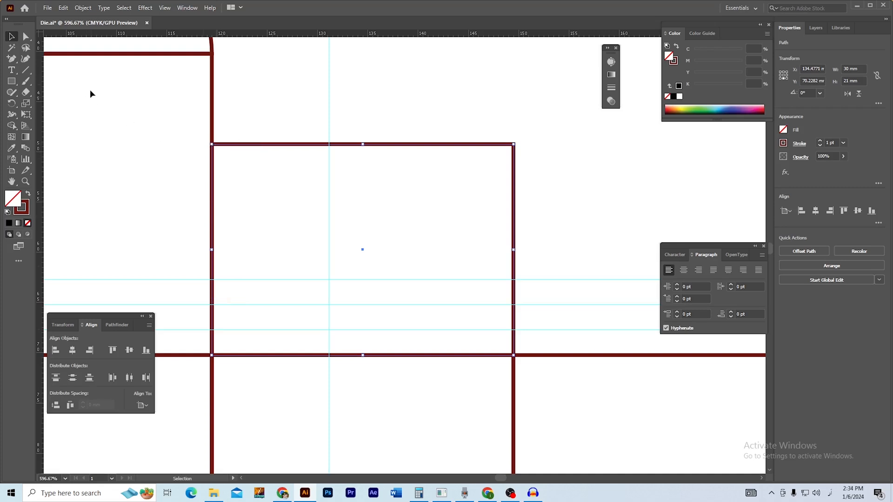
{"action": "scroll", "coordinate": [205, 228], "scroll_direction": "up", "scroll_amount": 6}
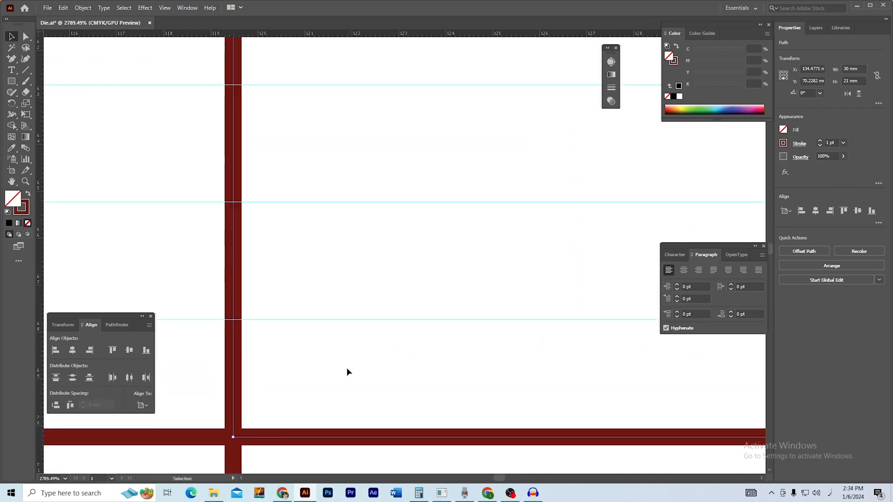
{"action": "left_click_drag", "start_coordinate": [212, 314], "coordinate": [171, 332]}
{"action": "left_click_drag", "start_coordinate": [348, 324], "coordinate": [318, 344]}
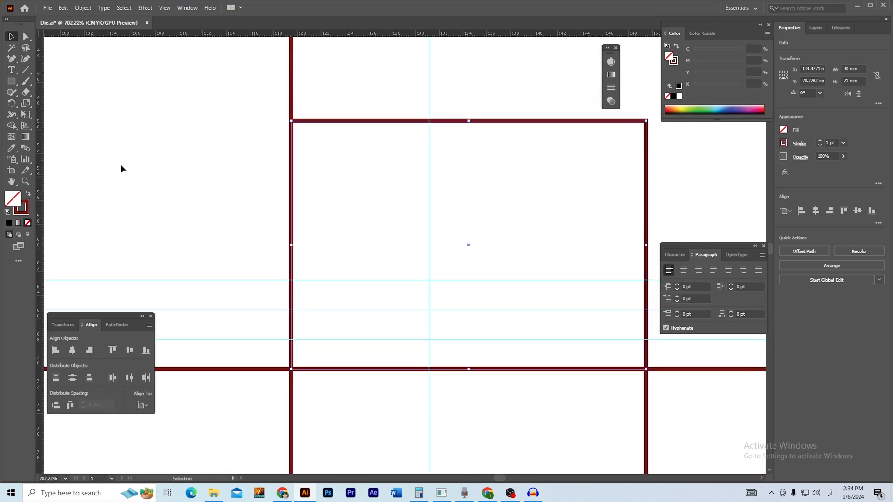
{"action": "left_click", "coordinate": [26, 37]}
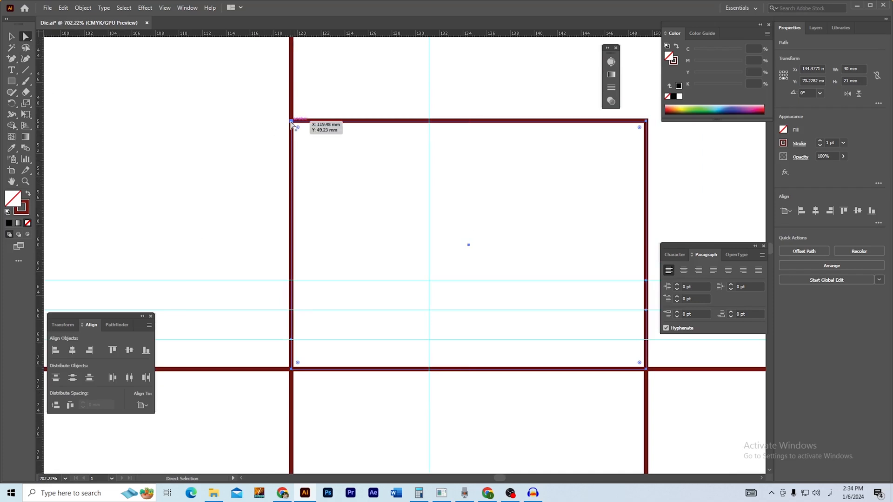
{"action": "left_click", "coordinate": [292, 121]}
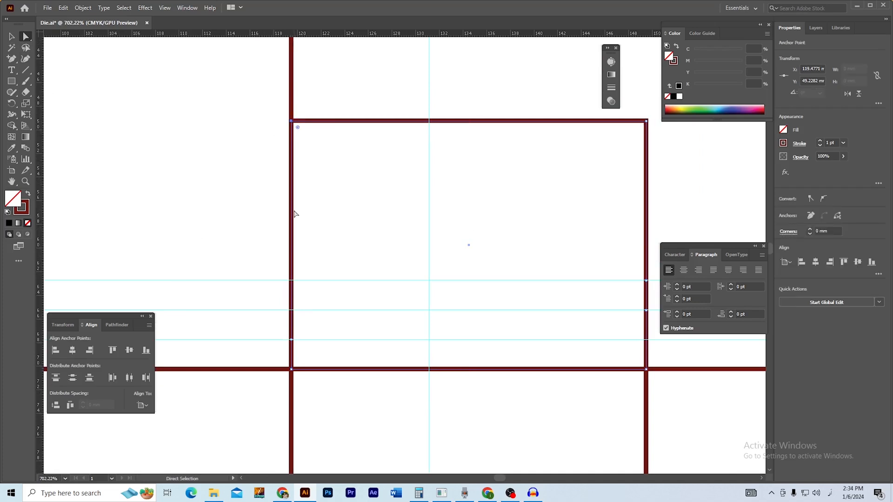
{"action": "left_click", "coordinate": [292, 340], "text": "shift"}
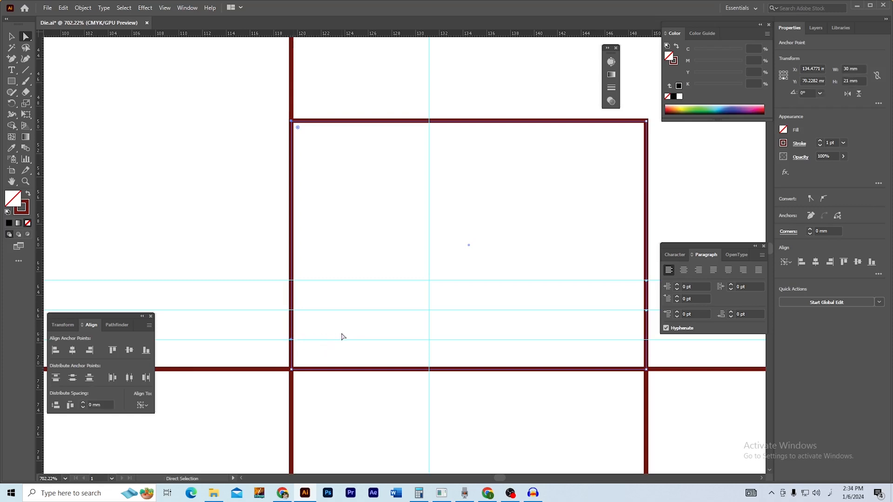
{"action": "key", "text": "Right"}
{"action": "key", "text": "Right"}
{"action": "key", "text": "Right"}
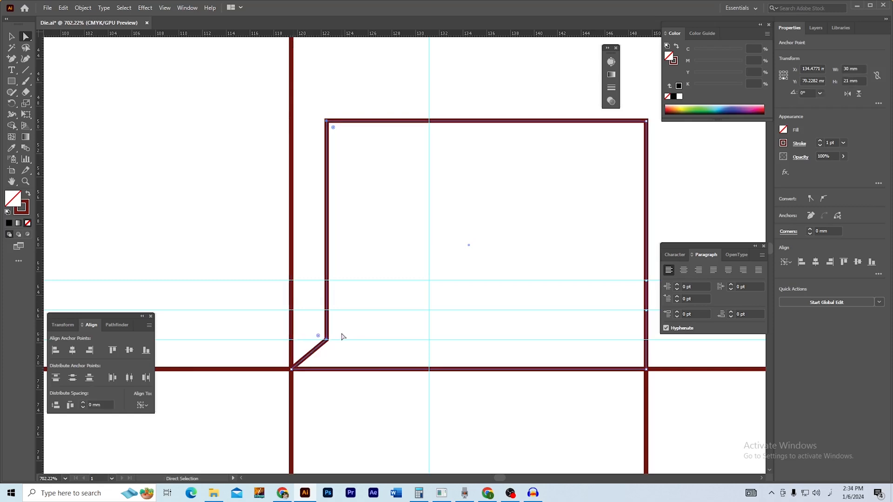
{"action": "left_click_drag", "start_coordinate": [353, 291], "coordinate": [307, 296]}
{"action": "left_click", "coordinate": [314, 116]}
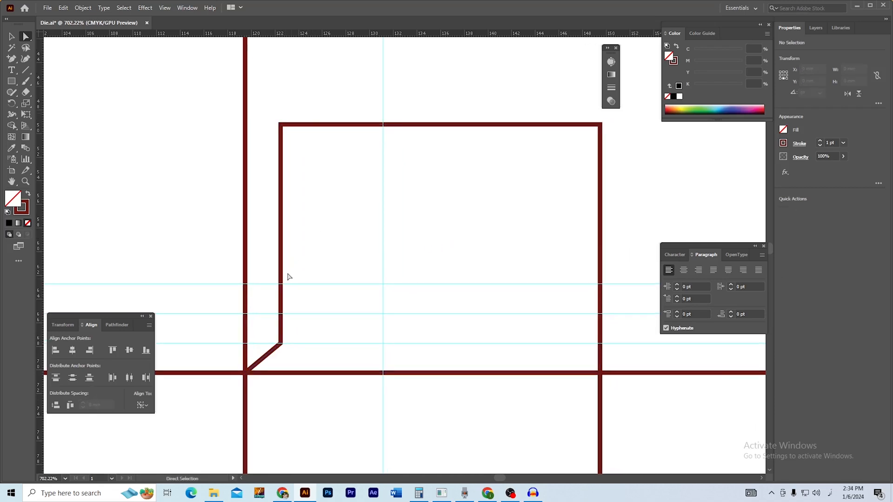
Move only the side flap's upper-left corner another 3 mm inward to slant its left edge, then deselect it
{"action": "left_click_drag", "start_coordinate": [280, 341], "coordinate": [281, 345]}
{"action": "left_click_drag", "start_coordinate": [309, 265], "coordinate": [294, 278]}
{"action": "left_click_drag", "start_coordinate": [273, 119], "coordinate": [253, 155]}
{"action": "key", "text": "Right"}
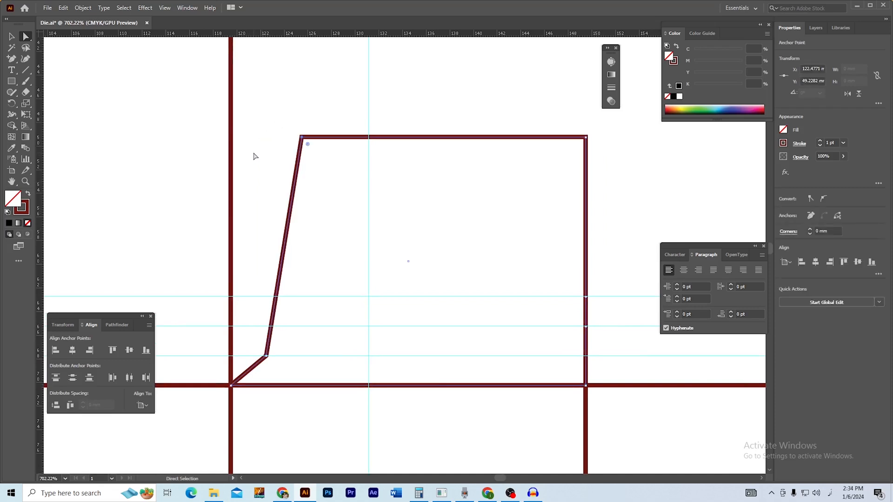
{"action": "left_click", "coordinate": [286, 114]}
Move the side flap's upper-right corner and the right-edge anchor at the highest horizontal guide 3 mm inward, then clear the selection
{"action": "scroll", "coordinate": [344, 190], "scroll_direction": "down", "scroll_amount": 3}
{"action": "scroll", "coordinate": [467, 231], "scroll_direction": "up", "scroll_amount": 4}
{"action": "left_click_drag", "start_coordinate": [453, 262], "coordinate": [397, 285]}
{"action": "left_click_drag", "start_coordinate": [398, 246], "coordinate": [392, 238]}
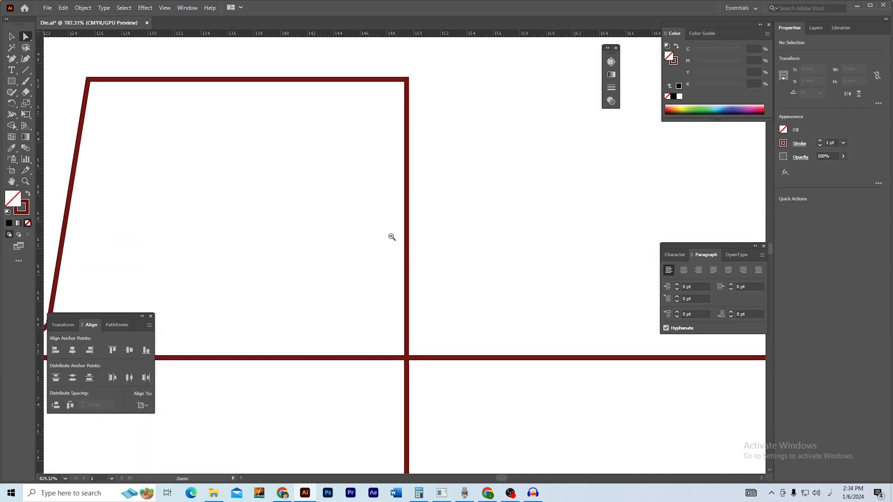
{"action": "left_click", "coordinate": [408, 132]}
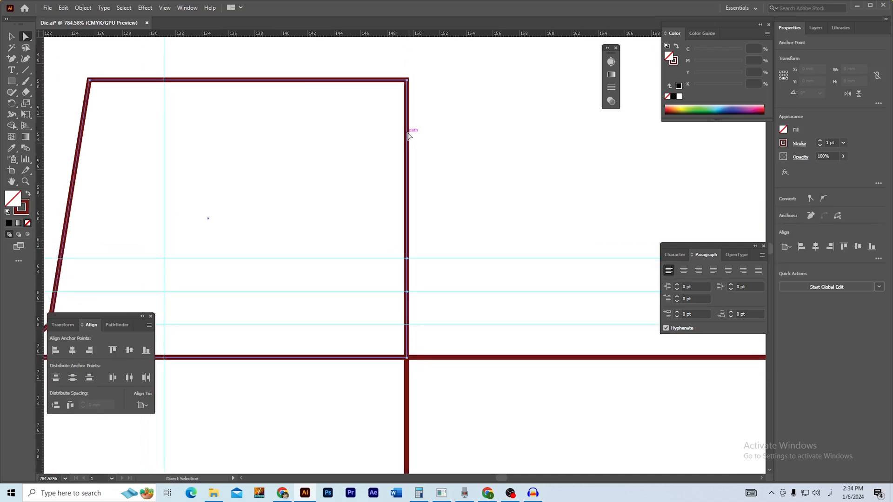
{"action": "left_click", "coordinate": [407, 80]}
{"action": "left_click_drag", "start_coordinate": [410, 315], "coordinate": [452, 329]}
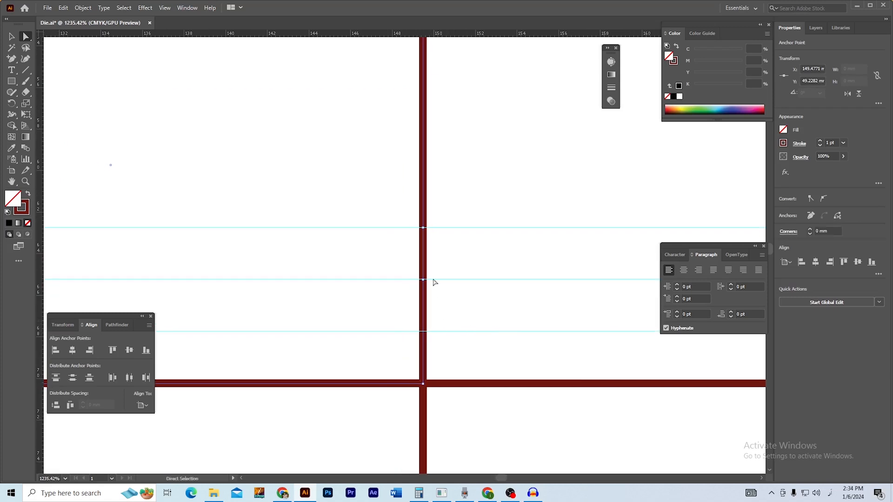
{"action": "left_click", "coordinate": [423, 228], "text": "shift"}
{"action": "left_click_drag", "start_coordinate": [399, 273], "coordinate": [319, 257]}
{"action": "left_click_drag", "start_coordinate": [382, 259], "coordinate": [415, 261]}
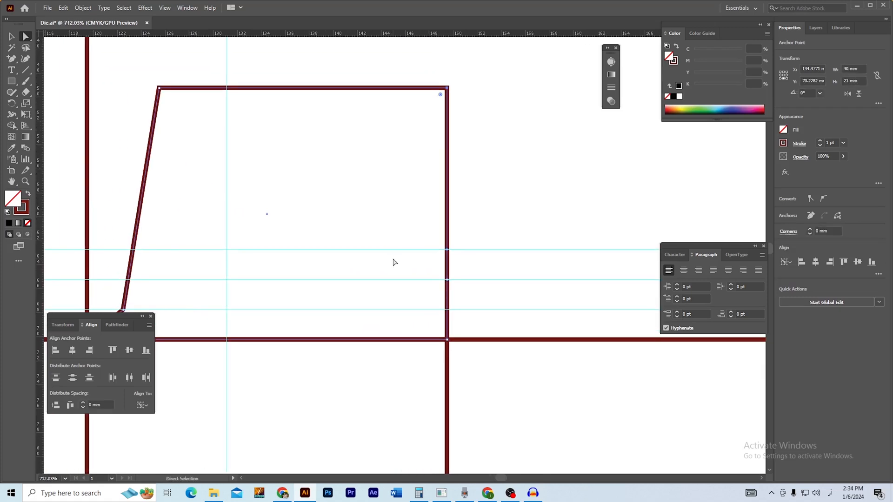
{"action": "key", "text": "Left"}
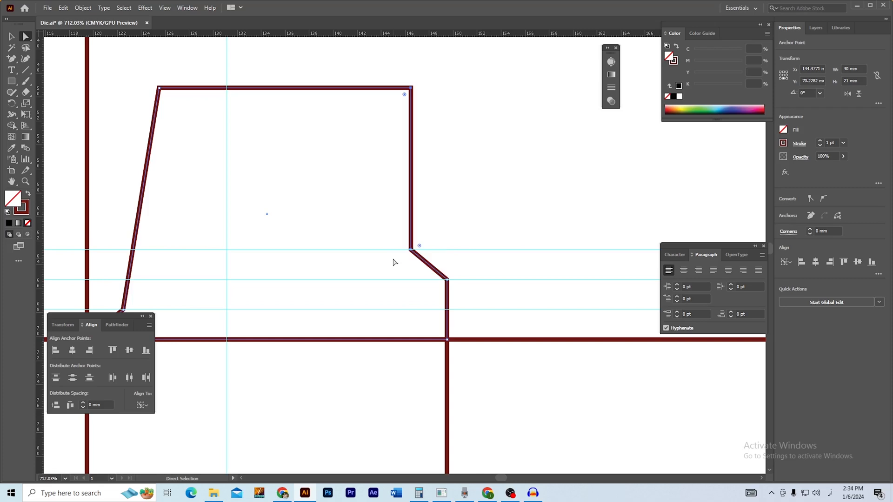
{"action": "left_click", "coordinate": [454, 216]}
Move only the side flap's upper-right corner another 3 mm inward to slant its right edge, then deselect it
{"action": "left_click_drag", "start_coordinate": [447, 207], "coordinate": [475, 241]}
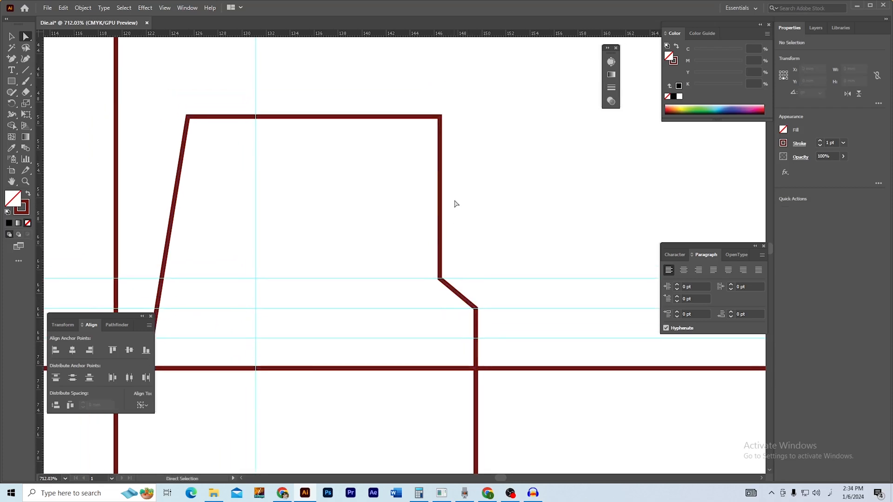
{"action": "left_click", "coordinate": [440, 149]}
{"action": "left_click_drag", "start_coordinate": [456, 111], "coordinate": [423, 132]}
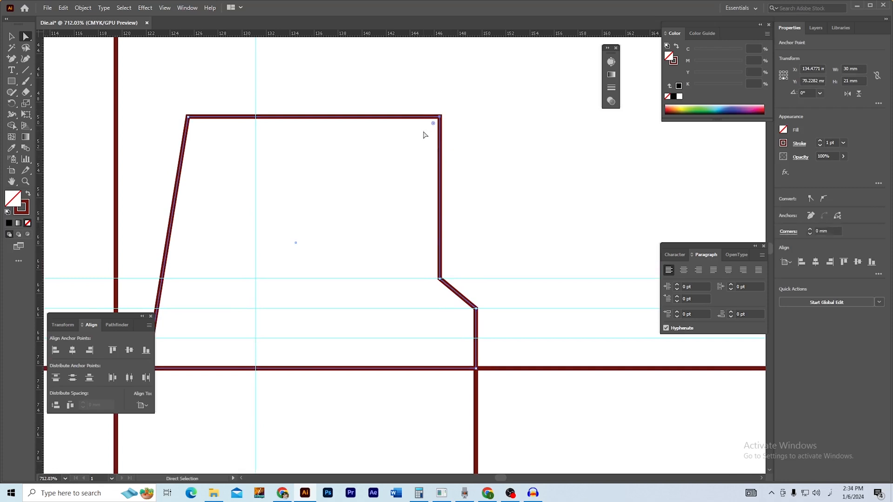
{"action": "key", "text": "Left"}
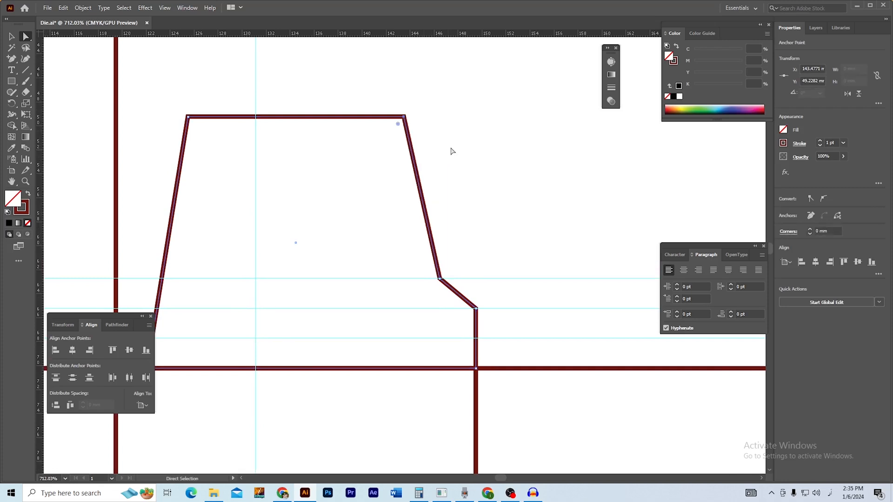
{"action": "left_click", "coordinate": [448, 149]}
Copy the finished side flap 90 mm to the right onto the fourth panel and mirror the copy horizontally
{"action": "scroll", "coordinate": [418, 209], "scroll_direction": "down", "scroll_amount": 5}
{"action": "left_click_drag", "start_coordinate": [388, 261], "coordinate": [372, 268]}
{"action": "left_click_drag", "start_coordinate": [372, 268], "coordinate": [307, 239]}
{"action": "left_click_drag", "start_coordinate": [378, 254], "coordinate": [347, 253]}
{"action": "left_click_drag", "start_coordinate": [314, 229], "coordinate": [388, 239]}
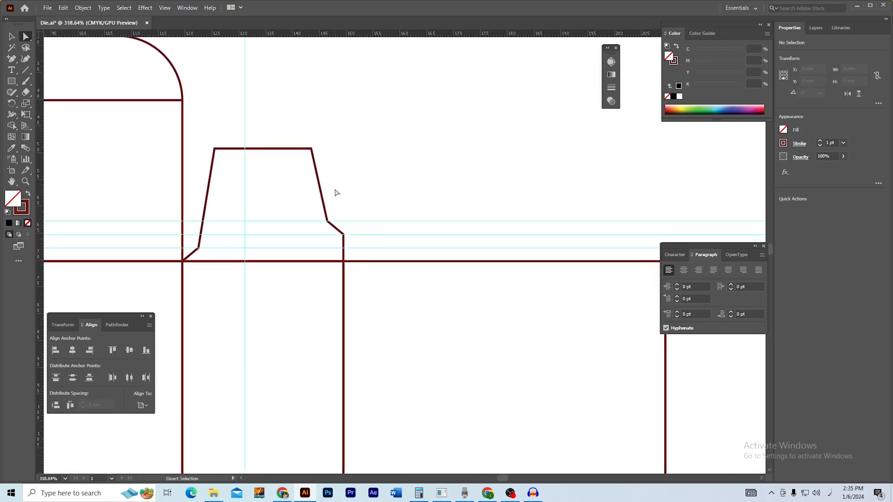
{"action": "left_click", "coordinate": [324, 205]}
{"action": "left_click", "coordinate": [371, 245], "text": "ctrl+alt"}
{"action": "left_click_drag", "start_coordinate": [373, 243], "coordinate": [345, 220]}
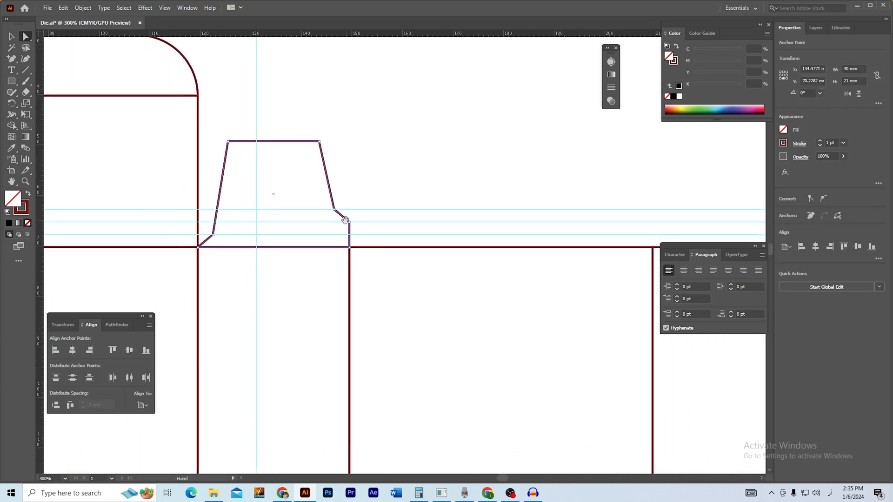
{"action": "left_click_drag", "start_coordinate": [373, 247], "coordinate": [239, 222]}
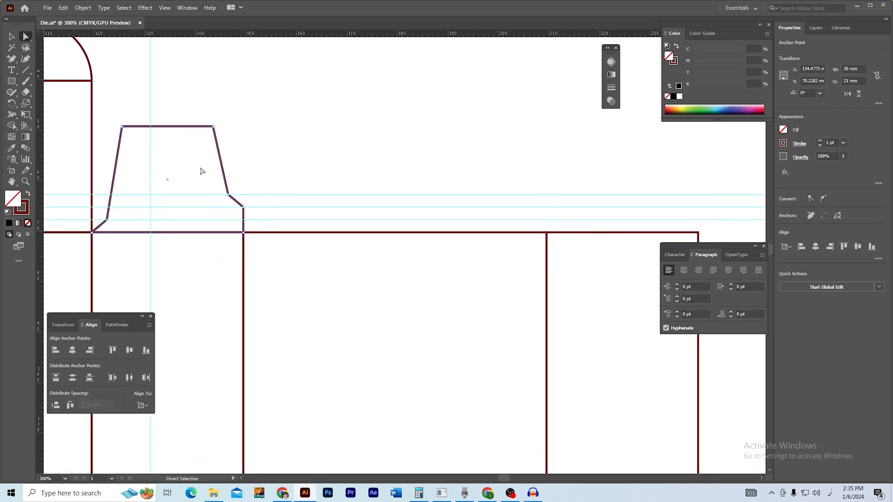
{"action": "left_click_drag", "start_coordinate": [247, 149], "coordinate": [677, 179]}
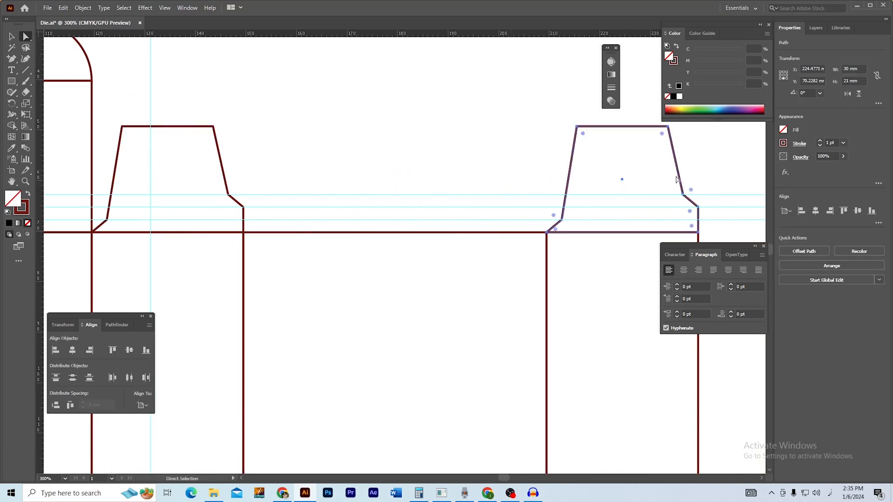
{"action": "left_click", "coordinate": [498, 156]}
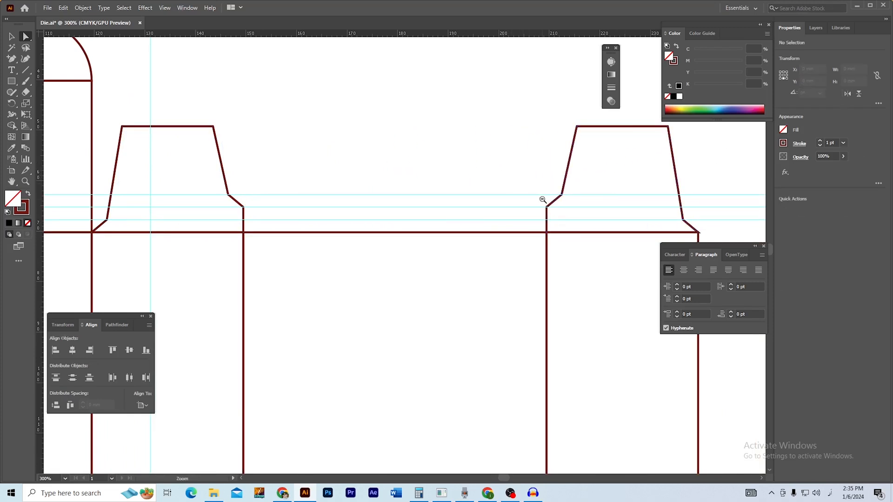
Try to right-align the mirrored side flap with the fourth panel below it
{"action": "mouse_move", "coordinate": [573, 200]}
{"action": "left_mouse_down"}
{"action": "mouse_move", "coordinate": [543, 203]}
{"action": "mouse_move", "coordinate": [577, 210]}
{"action": "left_mouse_up"}
{"action": "left_click_drag", "start_coordinate": [581, 212], "coordinate": [493, 208]}
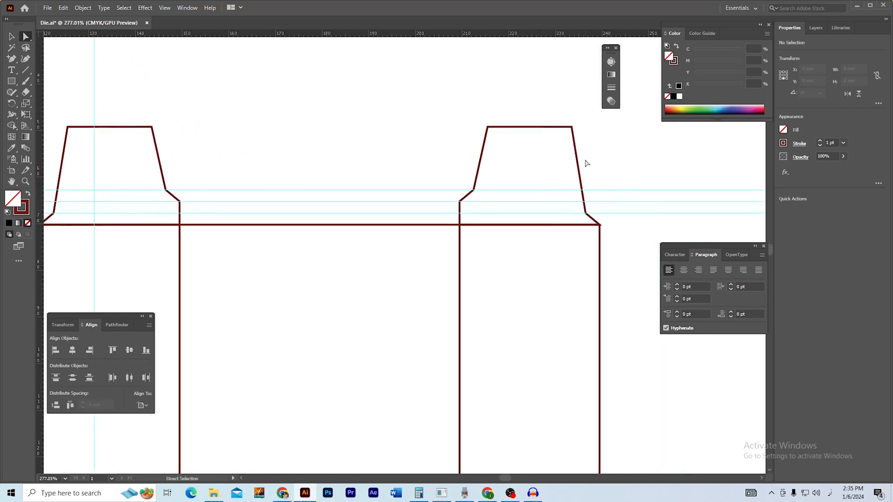
{"action": "left_click_drag", "start_coordinate": [589, 155], "coordinate": [559, 164]}
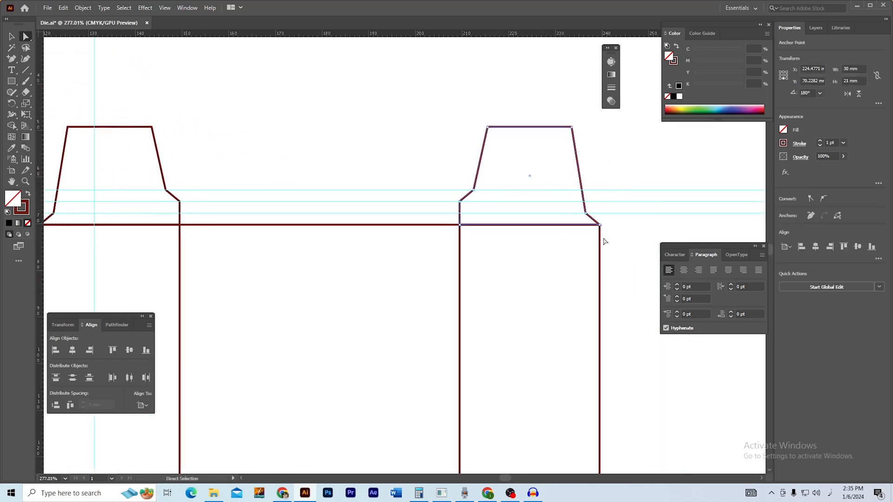
{"action": "left_click", "coordinate": [599, 163]}
{"action": "left_click", "coordinate": [599, 274], "text": "alt"}
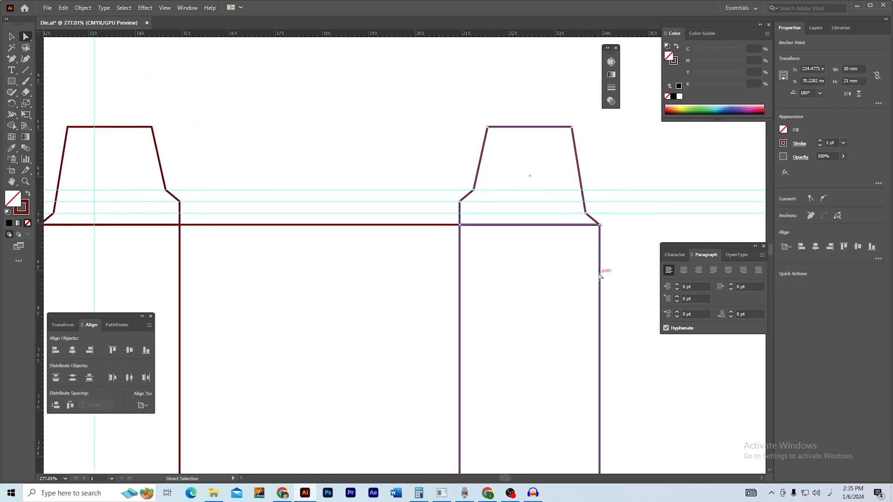
{"action": "left_click", "coordinate": [829, 213]}
{"action": "key", "text": "ctrl+z"}
{"action": "left_click", "coordinate": [464, 104]}
{"action": "left_click", "coordinate": [10, 37]}
{"action": "left_click_drag", "start_coordinate": [431, 90], "coordinate": [503, 147]}
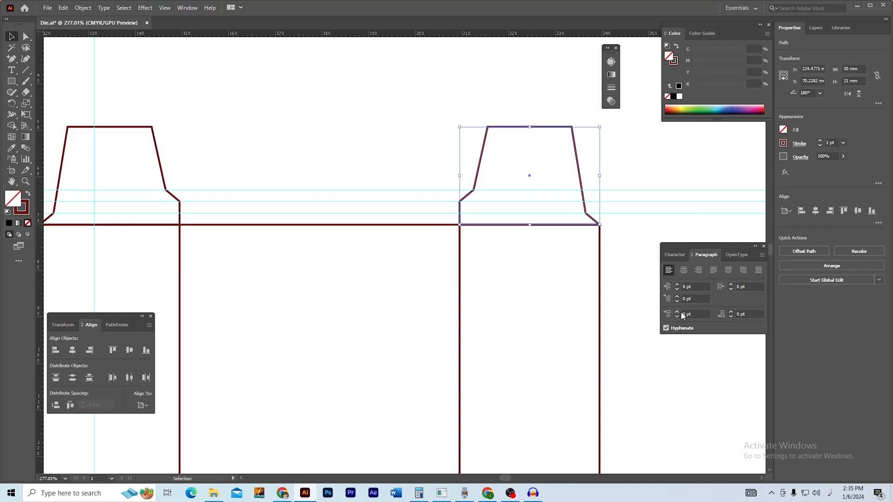
{"action": "left_click", "coordinate": [600, 298], "text": "shift"}
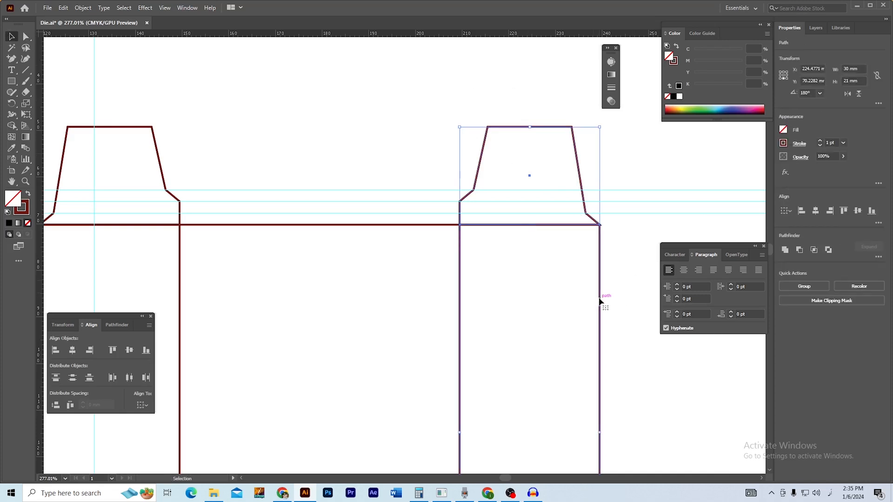
{"action": "left_click", "coordinate": [657, 172]}
Review the whole box layout and try out selecting the lid panel with its tuck flap
{"action": "key", "text": "z"}
{"action": "left_click_drag", "start_coordinate": [536, 294], "coordinate": [524, 230]}
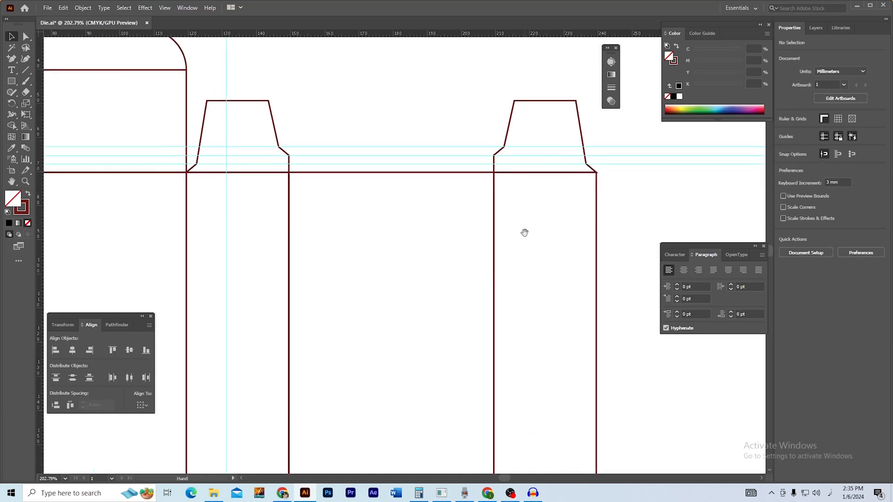
{"action": "left_click_drag", "start_coordinate": [499, 284], "coordinate": [431, 259]}
{"action": "mouse_move", "coordinate": [470, 286]}
{"action": "left_mouse_down"}
{"action": "mouse_move", "coordinate": [481, 238]}
{"action": "mouse_move", "coordinate": [501, 274]}
{"action": "mouse_move", "coordinate": [482, 277]}
{"action": "left_mouse_up"}
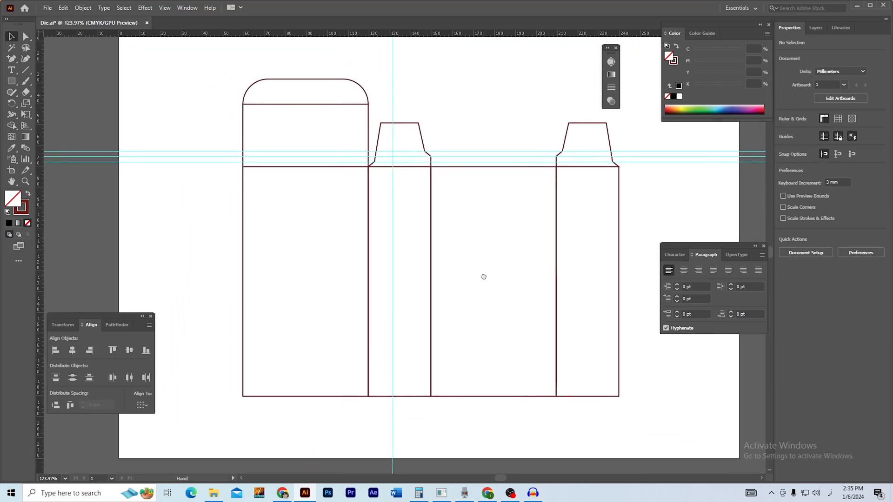
{"action": "left_click_drag", "start_coordinate": [363, 201], "coordinate": [321, 203]}
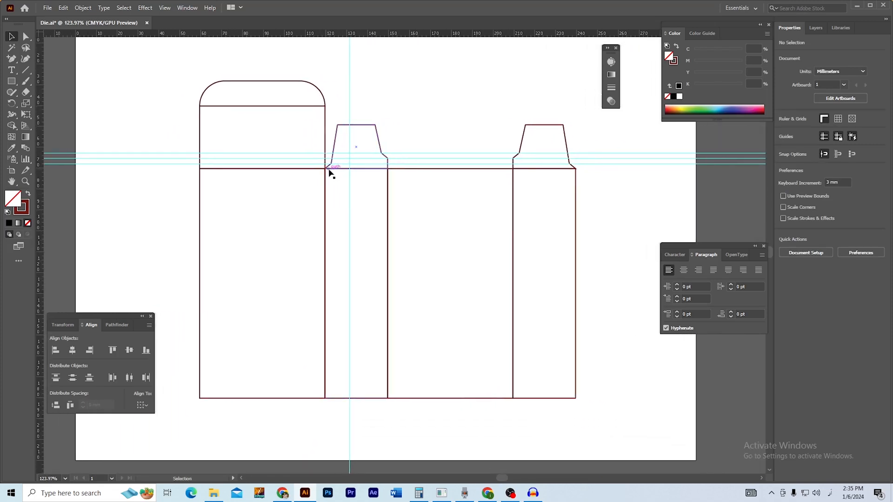
{"action": "left_click_drag", "start_coordinate": [176, 73], "coordinate": [263, 120]}
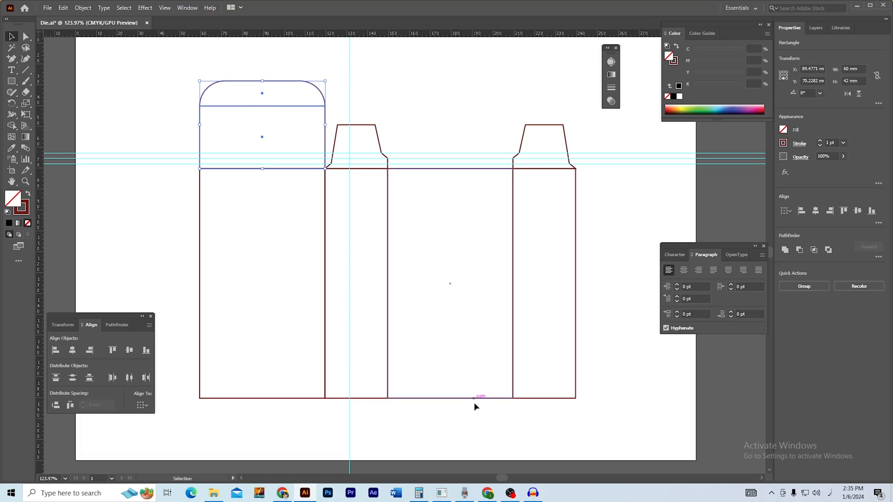
{"action": "left_click_drag", "start_coordinate": [459, 416], "coordinate": [456, 404]}
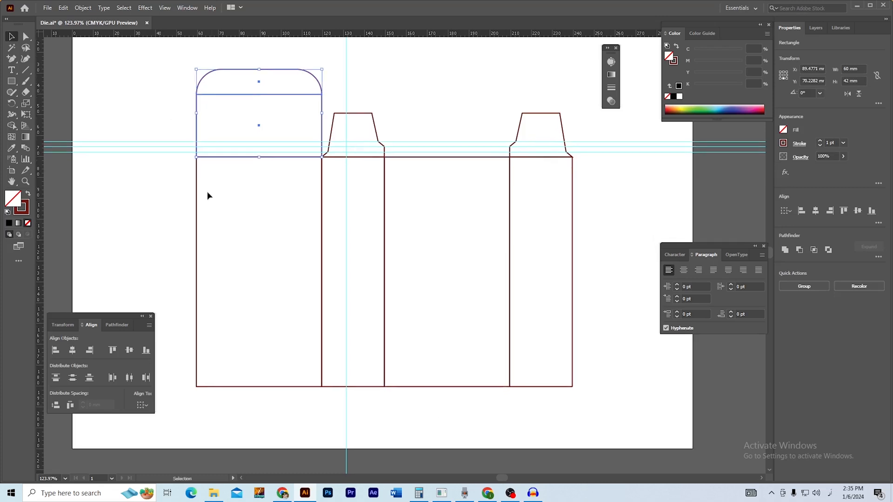
{"action": "left_click", "coordinate": [149, 84]}
{"action": "left_click_drag", "start_coordinate": [182, 68], "coordinate": [421, 187]}
{"action": "left_click", "coordinate": [185, 87]}
Examine up close the tuck flap's right corner, the lid's right edge and the adjoining side flap
{"action": "key", "text": "ctrl+space"}
{"action": "left_click_drag", "start_coordinate": [363, 153], "coordinate": [468, 251]}
{"action": "left_click_drag", "start_coordinate": [403, 209], "coordinate": [442, 226]}
{"action": "left_click_drag", "start_coordinate": [434, 220], "coordinate": [445, 242]}
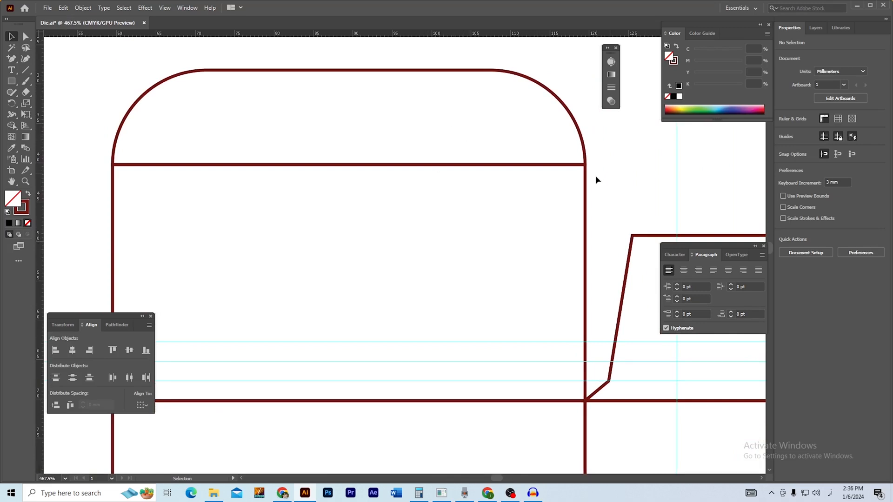
{"action": "left_click_drag", "start_coordinate": [634, 195], "coordinate": [457, 134]}
{"action": "left_click_drag", "start_coordinate": [578, 227], "coordinate": [502, 197]}
{"action": "left_click_drag", "start_coordinate": [548, 275], "coordinate": [594, 307]}
{"action": "left_click_drag", "start_coordinate": [510, 279], "coordinate": [435, 225]}
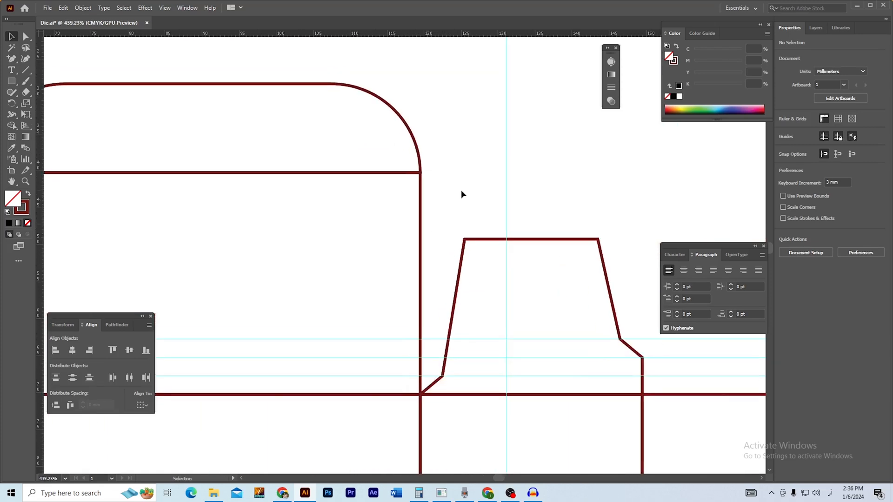
{"action": "left_click_drag", "start_coordinate": [410, 188], "coordinate": [423, 198]}
{"action": "left_click_drag", "start_coordinate": [423, 197], "coordinate": [421, 208]}
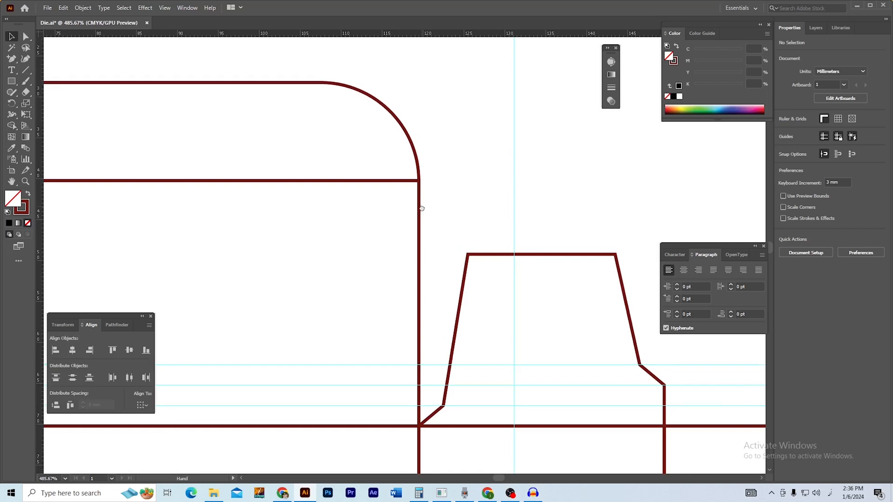
Create a 5 × 2 mm rectangle in the empty area beside the tuck flap's right corner
{"action": "left_click", "coordinate": [11, 82]}
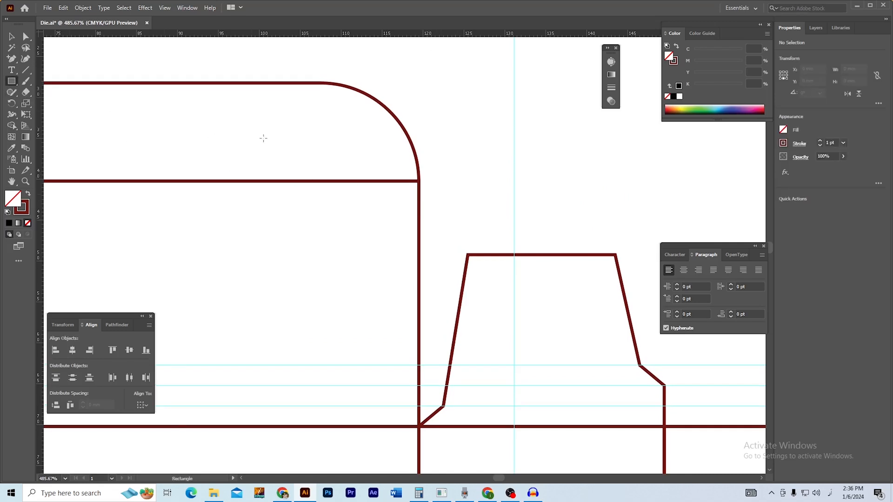
{"action": "left_click", "coordinate": [465, 158]}
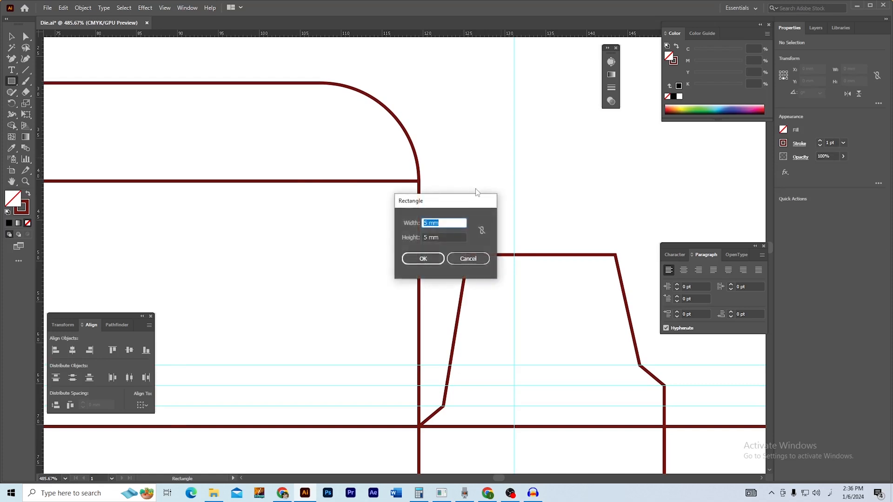
{"action": "left_click_drag", "start_coordinate": [441, 197], "coordinate": [480, 173]}
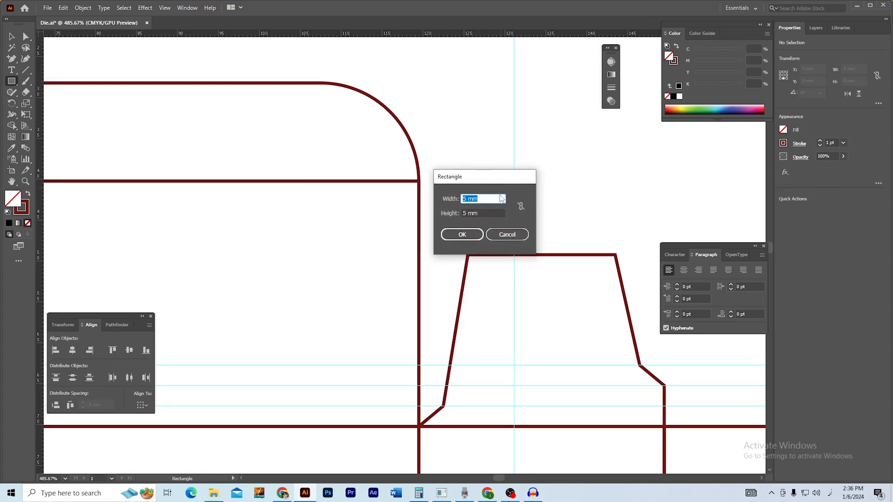
{"action": "key", "text": "Tab"}
{"action": "type", "text": "2.5"}
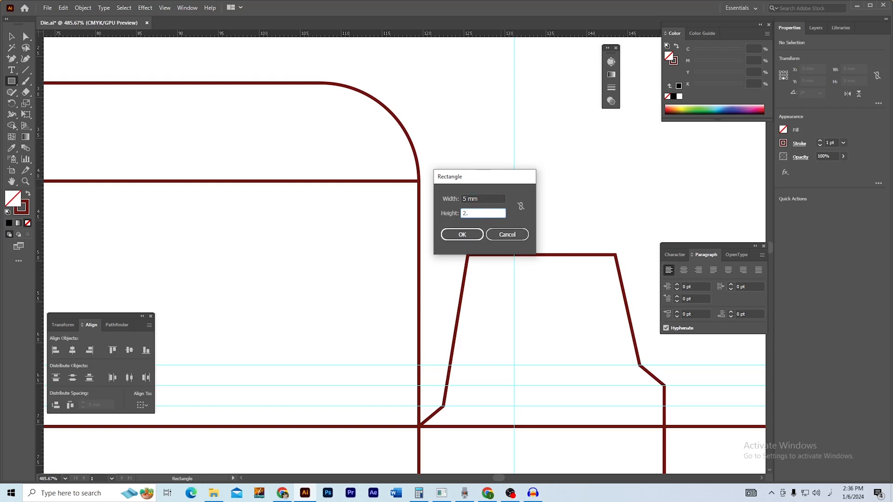
{"action": "left_click_drag", "start_coordinate": [487, 197], "coordinate": [425, 198]}
{"action": "left_click_drag", "start_coordinate": [478, 215], "coordinate": [433, 213]}
{"action": "type", "text": "2"}
{"action": "key", "text": "Return"}
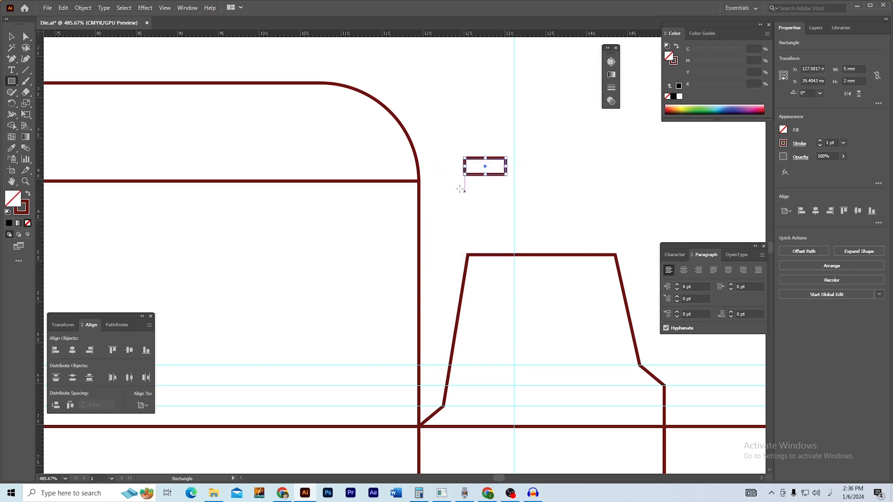
{"action": "left_click", "coordinate": [11, 37]}
{"action": "left_click", "coordinate": [439, 129]}
Bring the small rectangle closer to the tuck flap and align both on their right and bottom edges
{"action": "scroll", "coordinate": [389, 163], "scroll_direction": "up", "scroll_amount": 2}
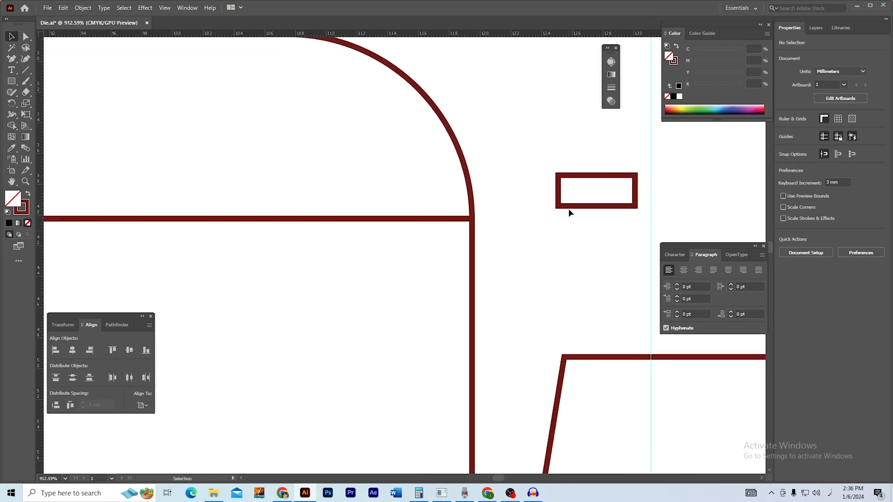
{"action": "left_click", "coordinate": [571, 208]}
{"action": "left_click_drag", "start_coordinate": [571, 207], "coordinate": [504, 208]}
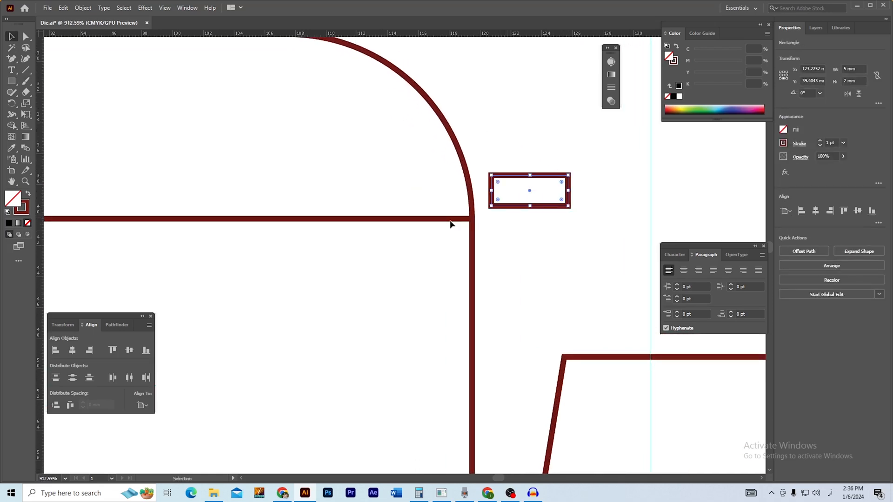
{"action": "left_click", "coordinate": [450, 221], "text": "shift"}
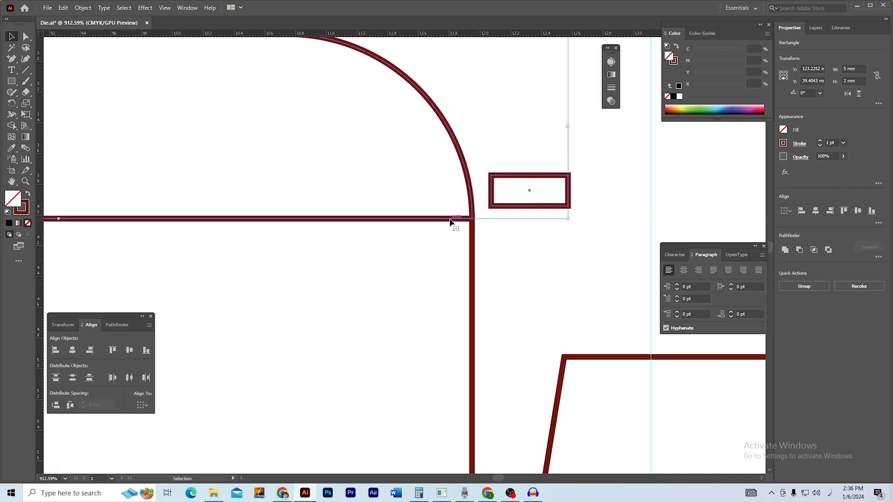
{"action": "left_click", "coordinate": [451, 222]}
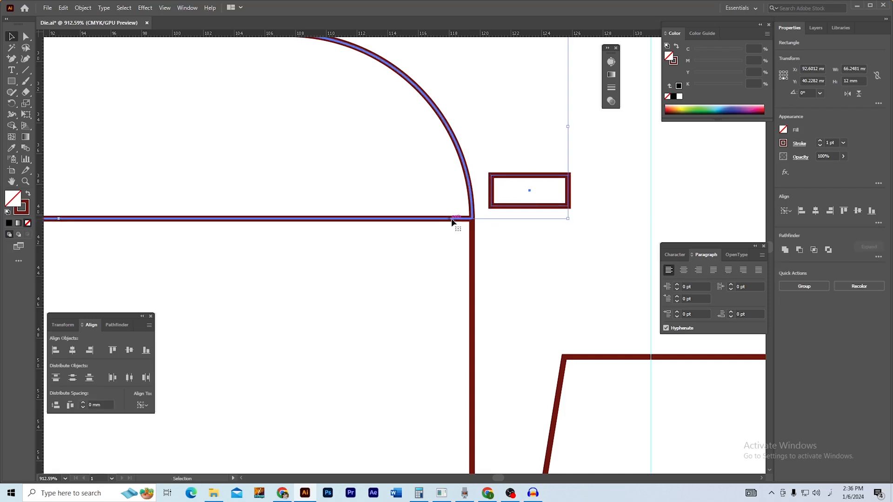
{"action": "left_click", "coordinate": [831, 211]}
{"action": "left_click", "coordinate": [872, 211]}
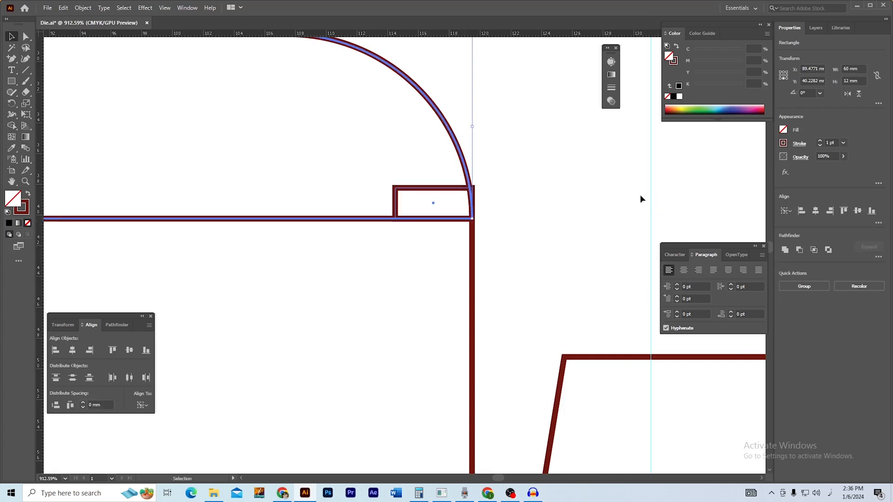
{"action": "left_click", "coordinate": [641, 194]}
Set the small rectangle's height at the tuck flap's right corner to 1 mm
{"action": "scroll", "coordinate": [417, 205], "scroll_direction": "down", "scroll_amount": 2}
{"action": "left_click_drag", "start_coordinate": [417, 205], "coordinate": [497, 207]}
{"action": "scroll", "coordinate": [488, 204], "scroll_direction": "down", "scroll_amount": 2}
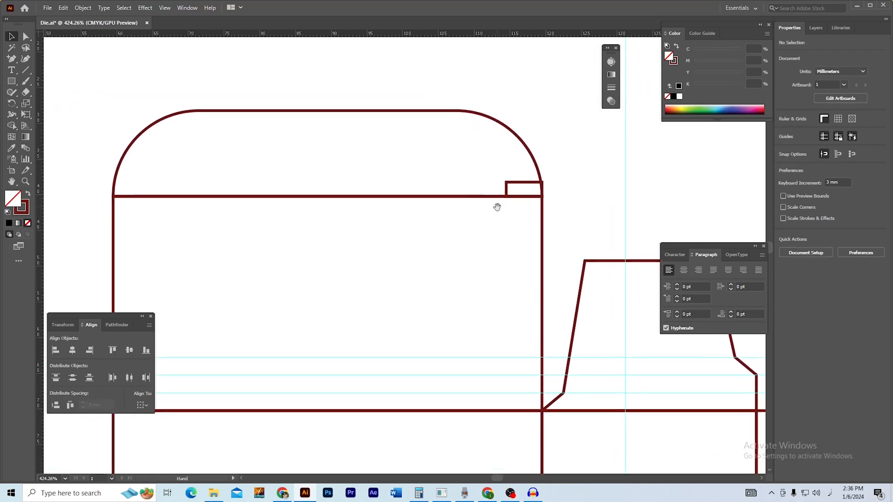
{"action": "scroll", "coordinate": [514, 205], "scroll_direction": "up", "scroll_amount": 8}
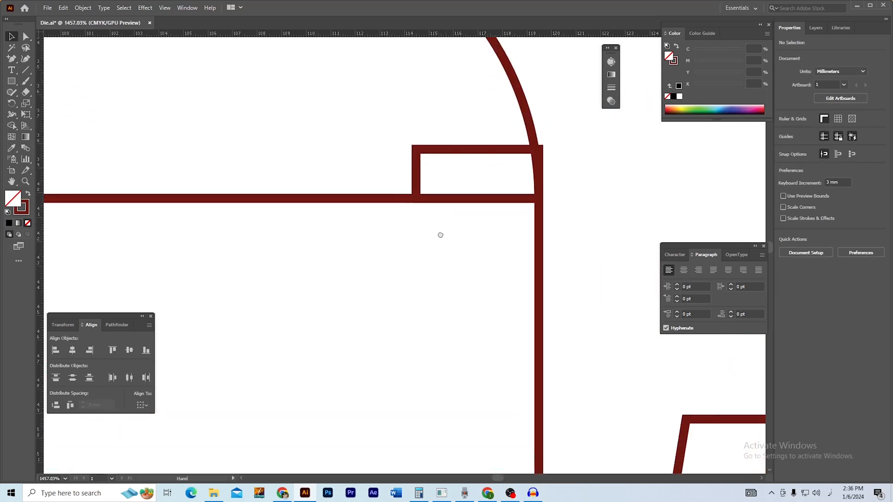
{"action": "left_click", "coordinate": [468, 156]}
{"action": "left_click", "coordinate": [850, 80]}
{"action": "type", "text": "1"}
{"action": "key", "text": "Return"}
{"action": "left_click", "coordinate": [568, 224]}
{"action": "scroll", "coordinate": [520, 225], "scroll_direction": "down", "scroll_amount": 4}
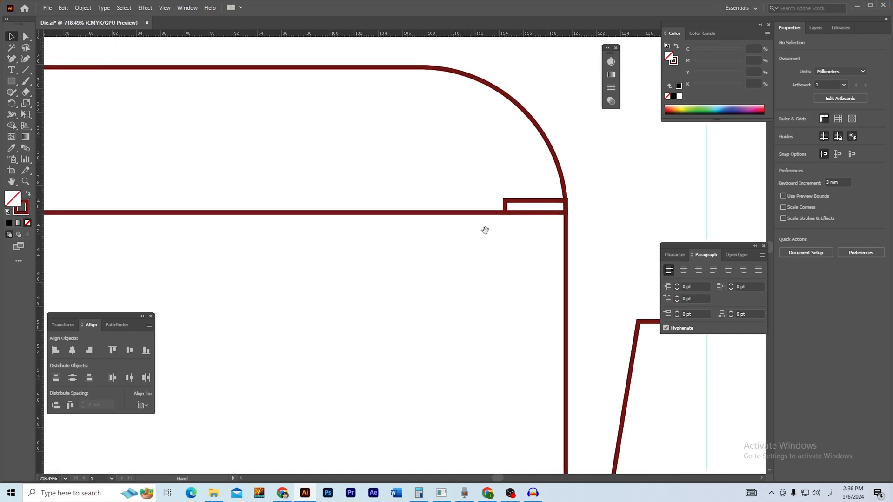
Move the small rectangle about 10.5 mm to the right, clear of the tuck flap
{"action": "left_click_drag", "start_coordinate": [485, 230], "coordinate": [484, 236]}
{"action": "left_click", "coordinate": [534, 205]}
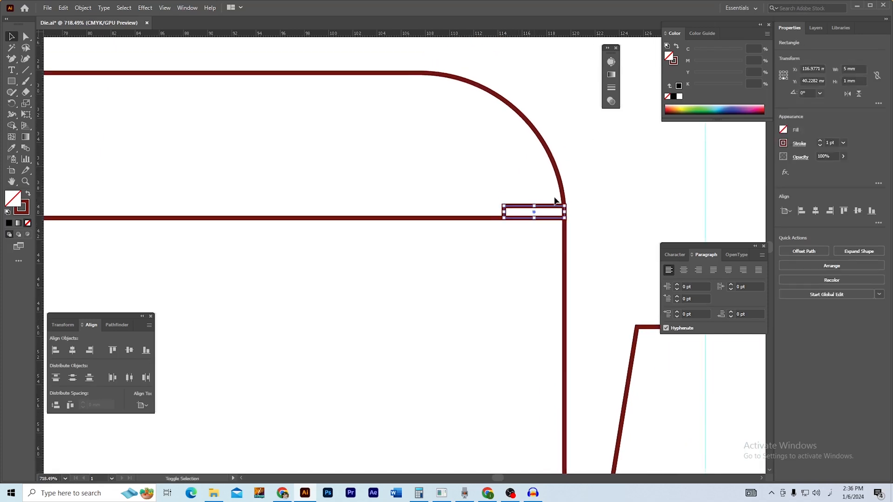
{"action": "left_click", "coordinate": [563, 196], "text": "shift"}
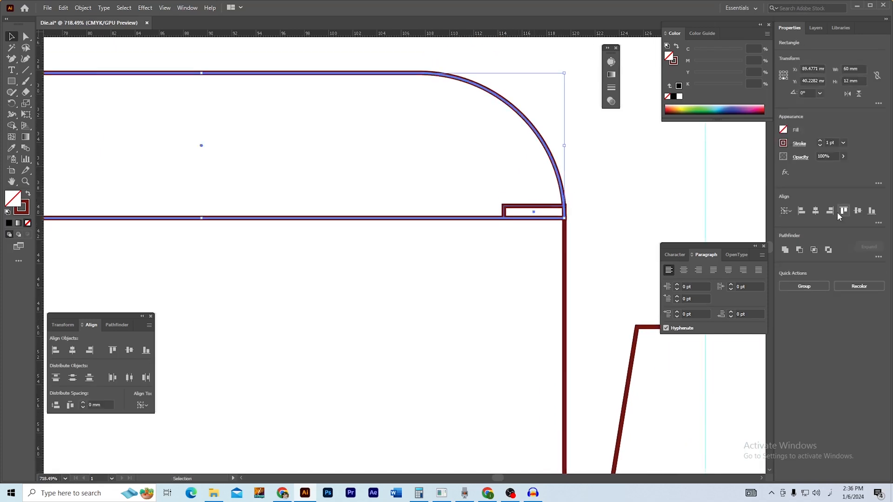
{"action": "left_click", "coordinate": [637, 205]}
{"action": "scroll", "coordinate": [442, 241], "scroll_direction": "down", "scroll_amount": 3}
{"action": "scroll", "coordinate": [497, 230], "scroll_direction": "up", "scroll_amount": 5}
{"action": "left_click_drag", "start_coordinate": [274, 227], "coordinate": [481, 233]}
{"action": "scroll", "coordinate": [545, 281], "scroll_direction": "up", "scroll_amount": 3}
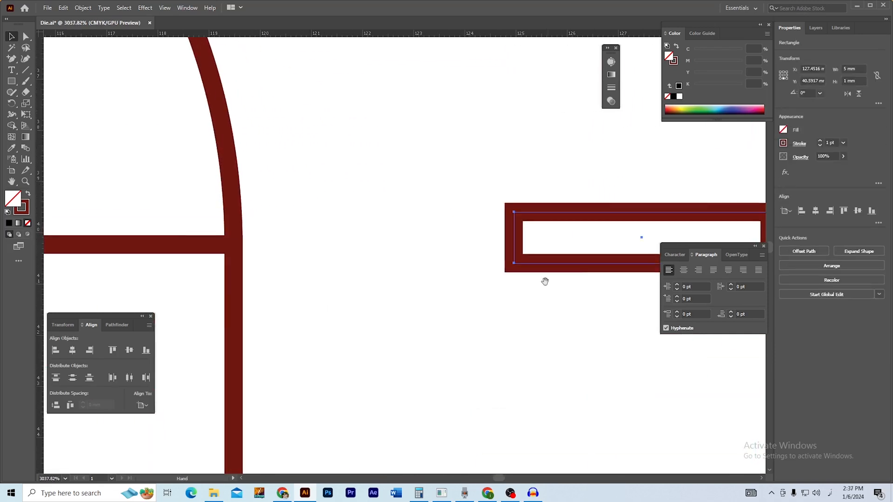
Add an anchor point at the middle of the small rectangle's bottom edge
{"action": "left_click_drag", "start_coordinate": [545, 282], "coordinate": [396, 285]}
{"action": "scroll", "coordinate": [387, 291], "scroll_direction": "up", "scroll_amount": 1}
{"action": "left_click", "coordinate": [13, 58]}
{"action": "left_click", "coordinate": [12, 59]}
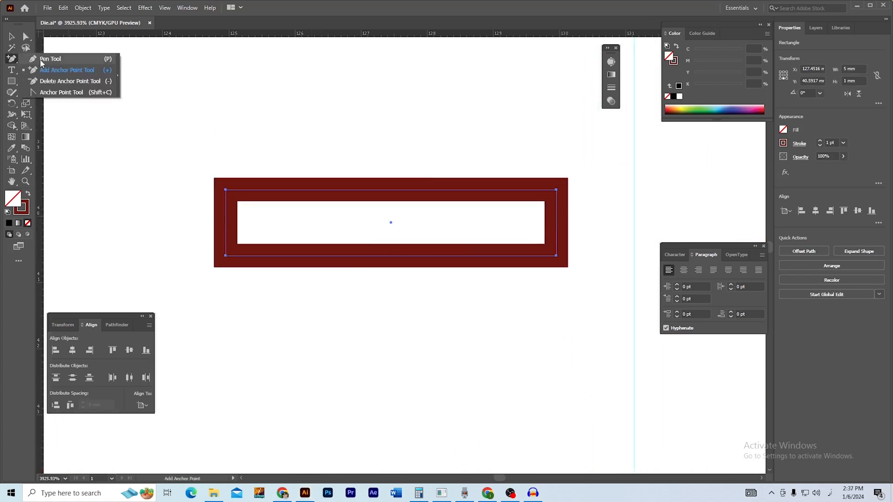
{"action": "left_click", "coordinate": [65, 71]}
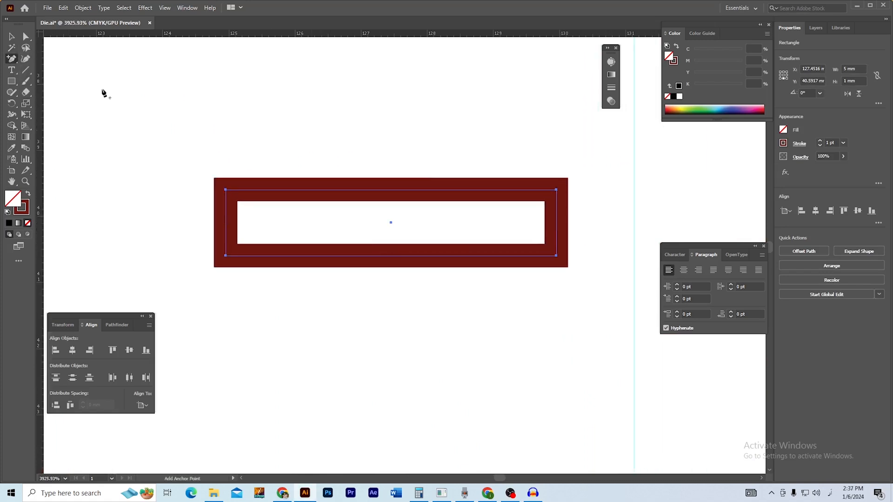
{"action": "left_click", "coordinate": [391, 256]}
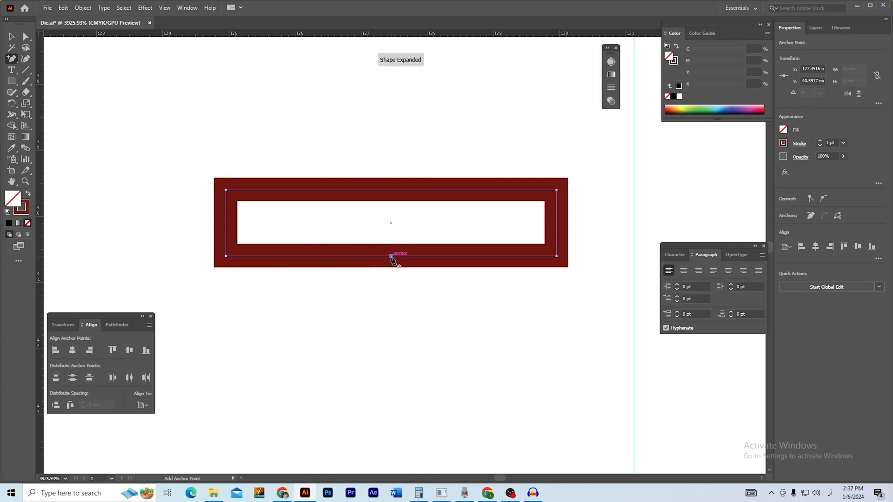
{"action": "left_click", "coordinate": [391, 256]}
{"action": "left_click", "coordinate": [385, 259]}
{"action": "left_click", "coordinate": [515, 259]}
Delete the rectangle's bottom middle and bottom-right anchor points, leaving only its top and left edges as an L-shaped line
{"action": "left_click", "coordinate": [27, 38]}
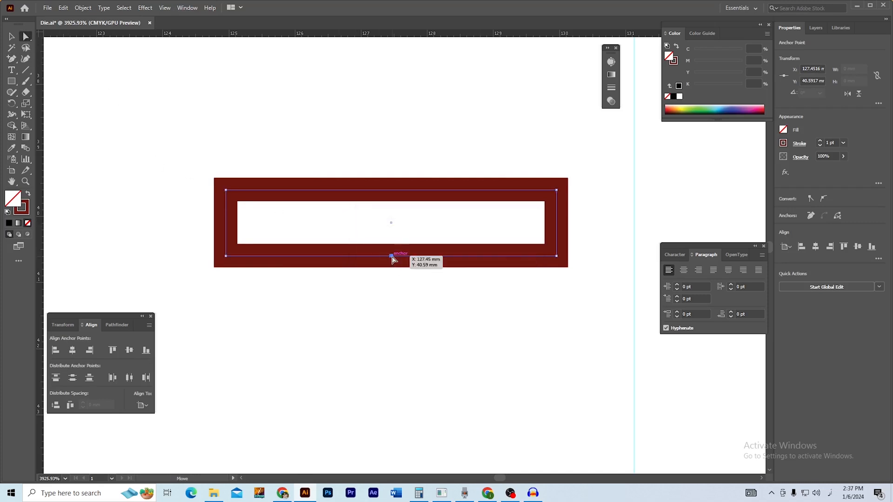
{"action": "key", "text": "Delete"}
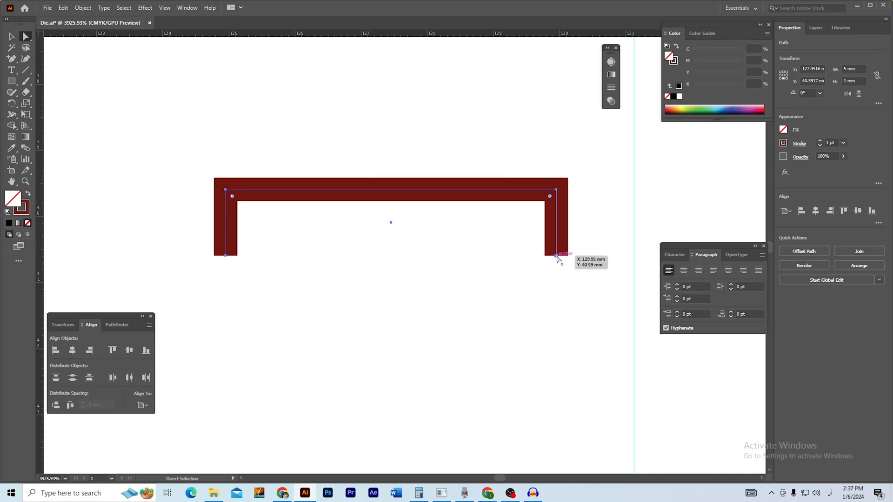
{"action": "left_click", "coordinate": [557, 256]}
{"action": "key", "text": "Delete"}
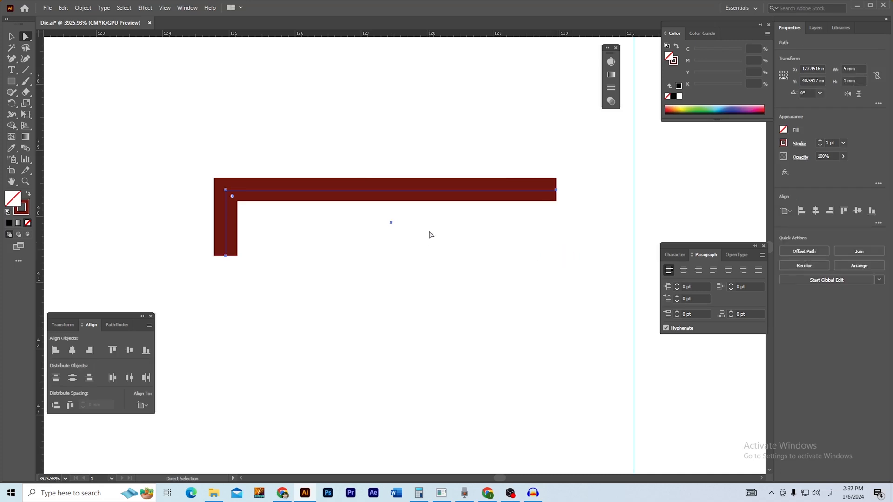
{"action": "left_click", "coordinate": [11, 36]}
{"action": "left_click", "coordinate": [186, 100]}
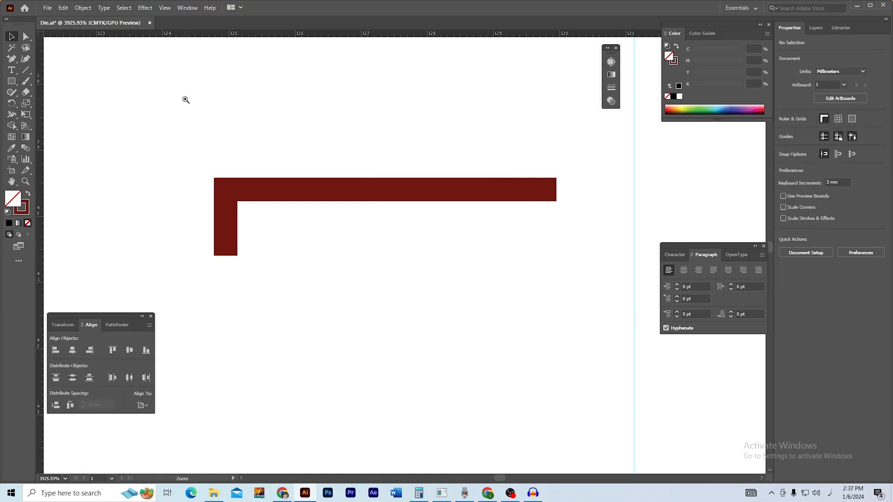
Align the L-shaped line with the tuck flap's right and bottom edges
{"action": "scroll", "coordinate": [273, 258], "scroll_direction": "down", "scroll_amount": 6}
{"action": "left_click_drag", "start_coordinate": [360, 266], "coordinate": [444, 267]}
{"action": "left_click", "coordinate": [484, 248]}
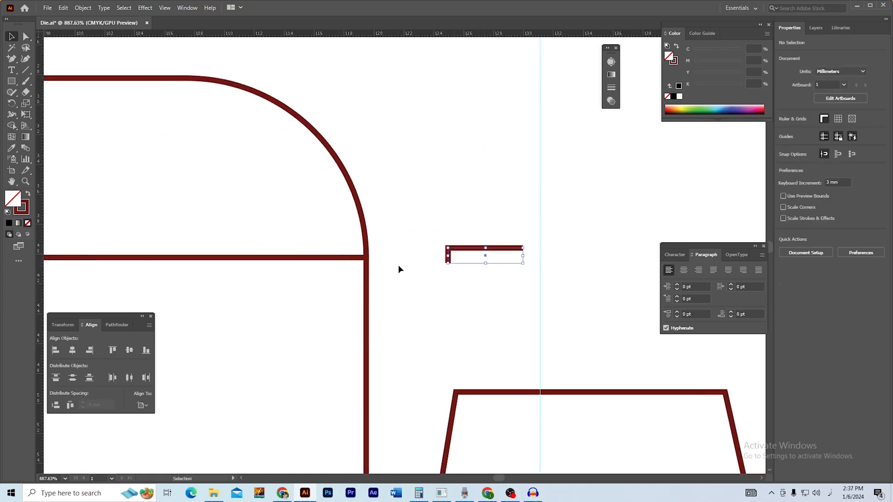
{"action": "left_click", "coordinate": [367, 246], "text": "shift"}
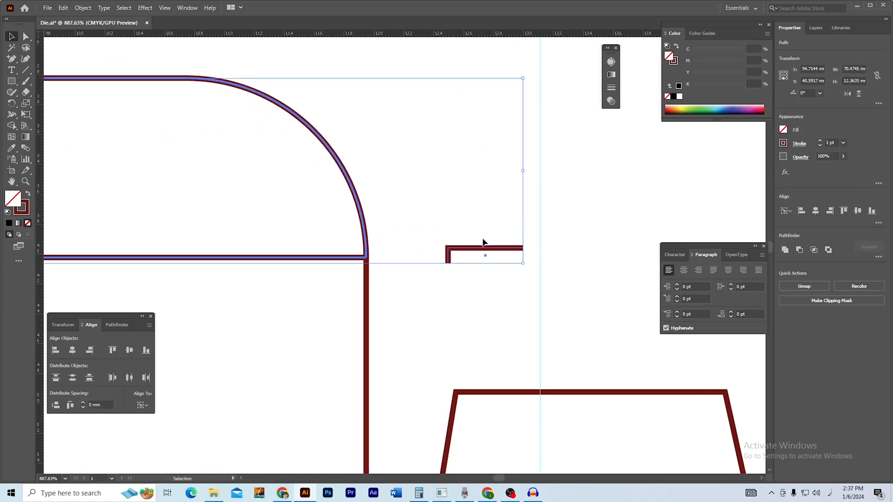
{"action": "left_click", "coordinate": [833, 212]}
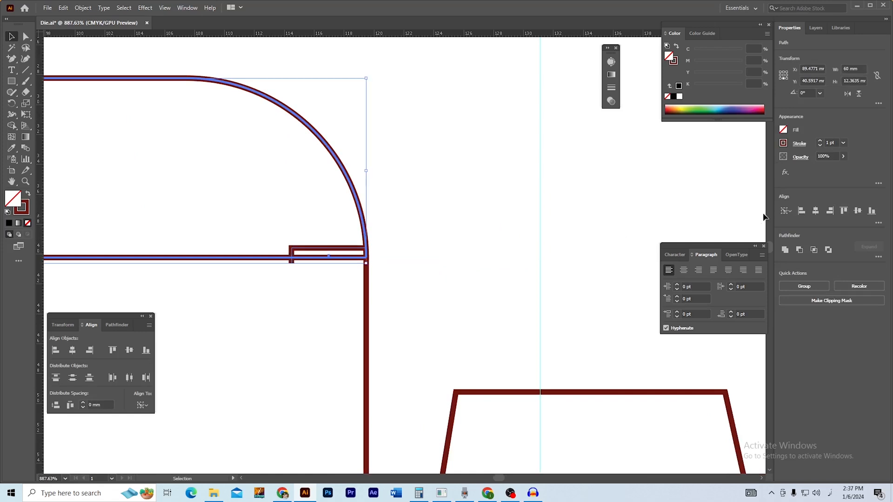
{"action": "left_click", "coordinate": [872, 214]}
{"action": "left_click", "coordinate": [528, 233]}
Examine how the L-shaped line sits at the tuck flap's right corner and against the lid's fold line
{"action": "left_click_drag", "start_coordinate": [338, 280], "coordinate": [314, 278]}
{"action": "left_click_drag", "start_coordinate": [315, 278], "coordinate": [466, 271]}
{"action": "left_click_drag", "start_coordinate": [393, 275], "coordinate": [507, 253]}
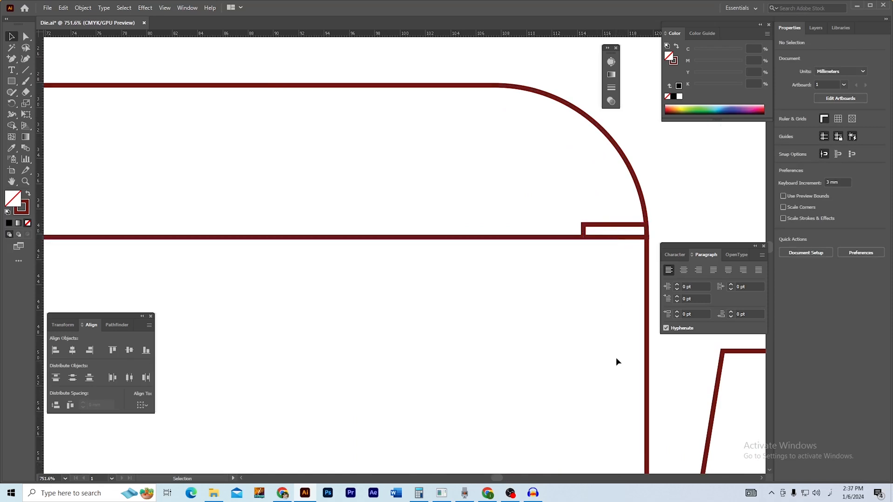
{"action": "left_click_drag", "start_coordinate": [625, 296], "coordinate": [524, 285]}
{"action": "scroll", "coordinate": [465, 297], "scroll_direction": "down", "scroll_amount": 2}
{"action": "left_click_drag", "start_coordinate": [387, 301], "coordinate": [467, 295]}
{"action": "scroll", "coordinate": [466, 294], "scroll_direction": "up", "scroll_amount": 5}
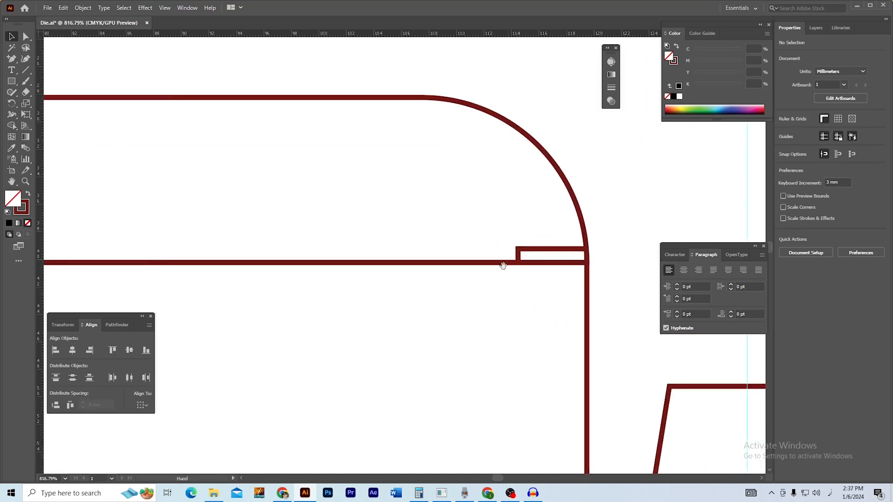
Add two anchor points to the tuck flap's bottom edge, below the L-shaped line's left end and close to the flap's right corner
{"action": "left_click", "coordinate": [514, 217]}
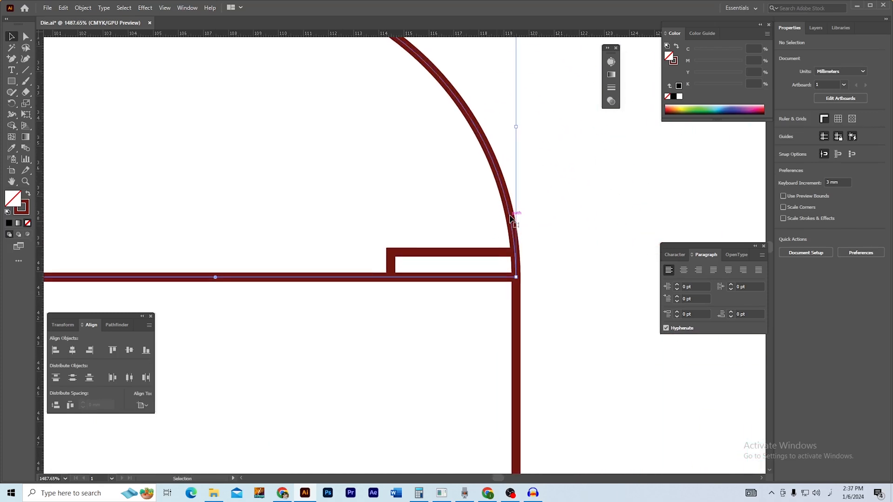
{"action": "scroll", "coordinate": [434, 293], "scroll_direction": "up", "scroll_amount": 3}
{"action": "scroll", "coordinate": [409, 300], "scroll_direction": "up", "scroll_amount": 2}
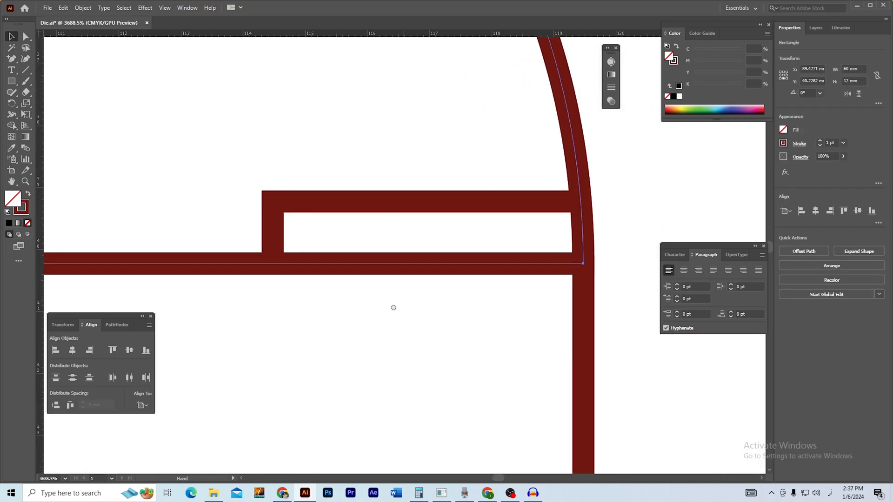
{"action": "scroll", "coordinate": [369, 305], "scroll_direction": "down", "scroll_amount": 2}
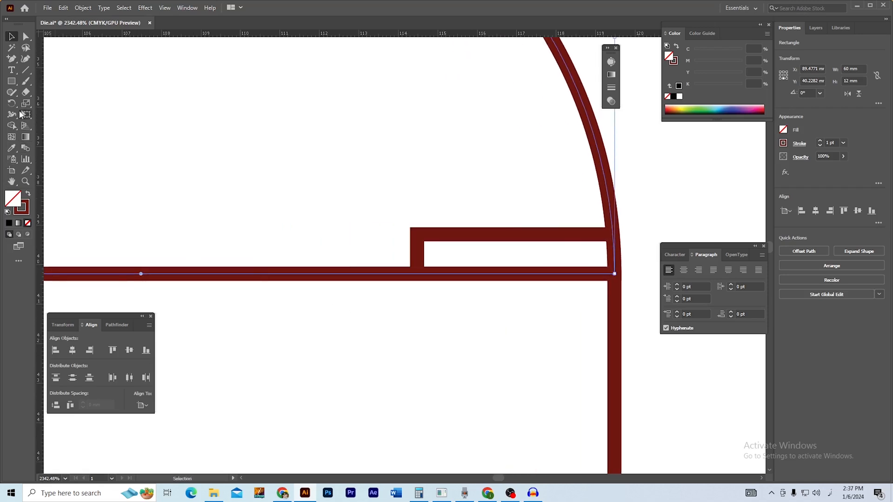
{"action": "left_click", "coordinate": [12, 61]}
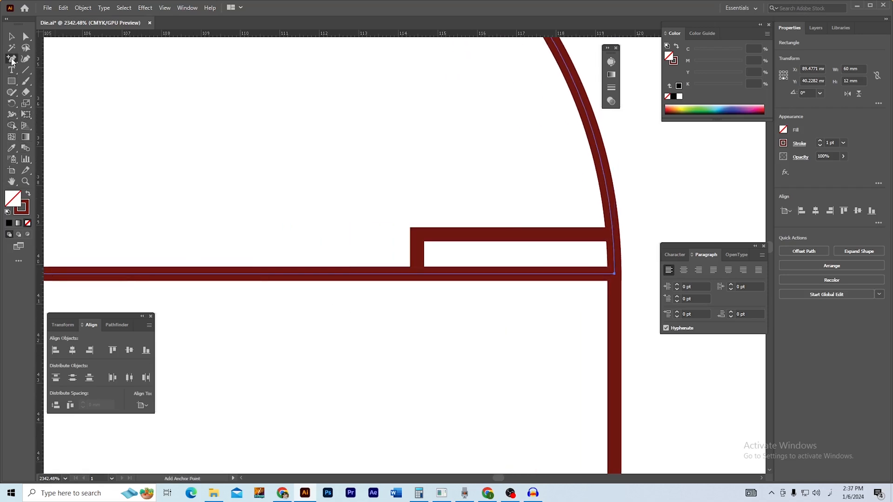
{"action": "left_click", "coordinate": [417, 275]}
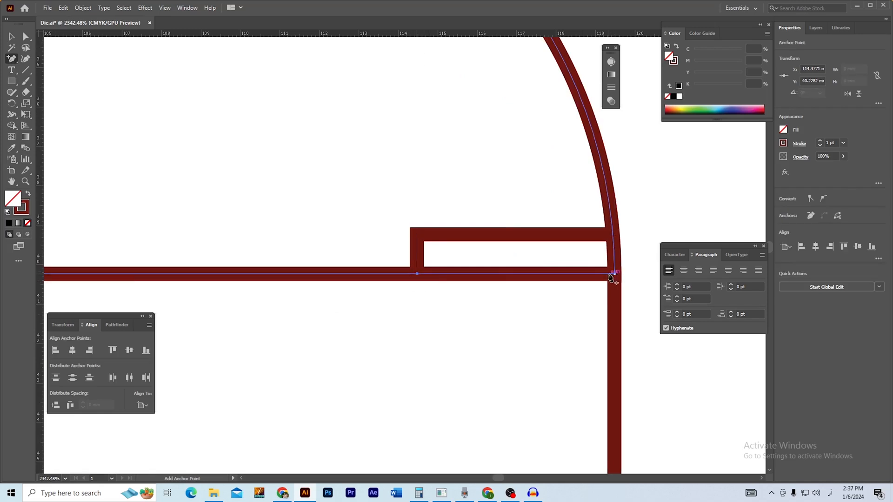
{"action": "left_click", "coordinate": [26, 38]}
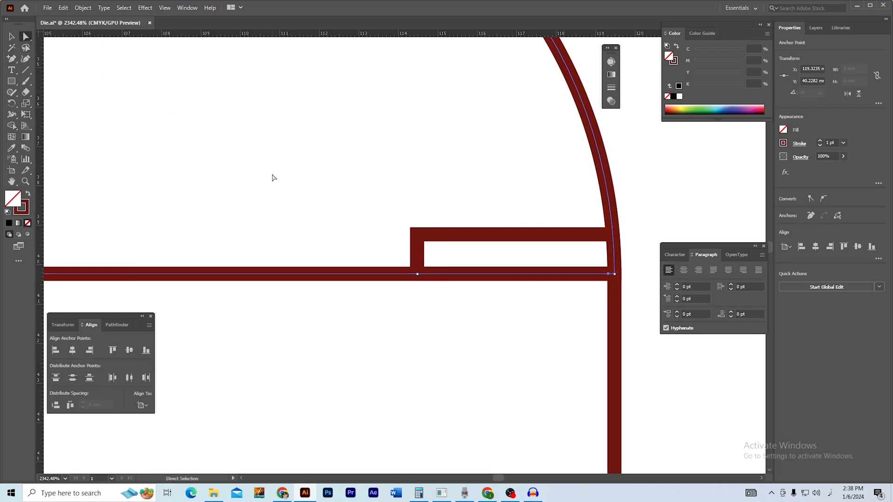
{"action": "left_click", "coordinate": [607, 276]}
{"action": "key", "text": "v"}
{"action": "left_click", "coordinate": [634, 313]}
{"action": "left_click_drag", "start_coordinate": [624, 317], "coordinate": [589, 313]}
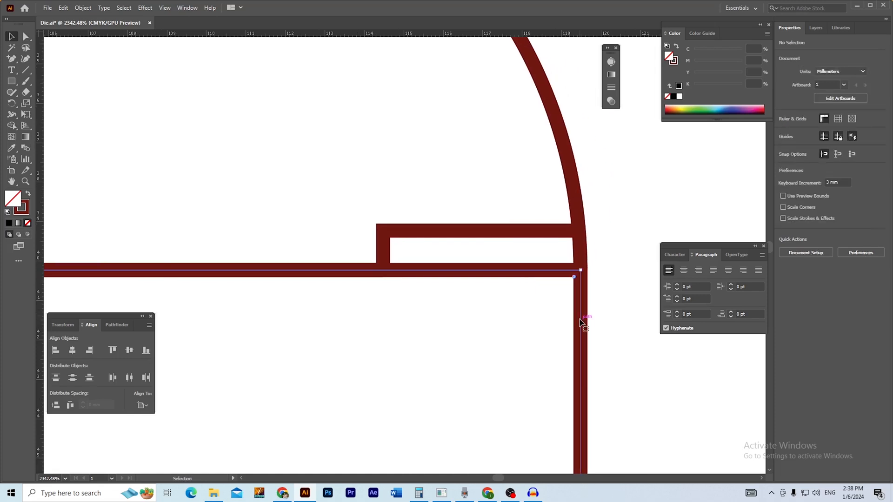
Cut the segment of the lid's top edge that lies beneath the right L-shaped line, using added anchor points
{"action": "left_click", "coordinate": [580, 320]}
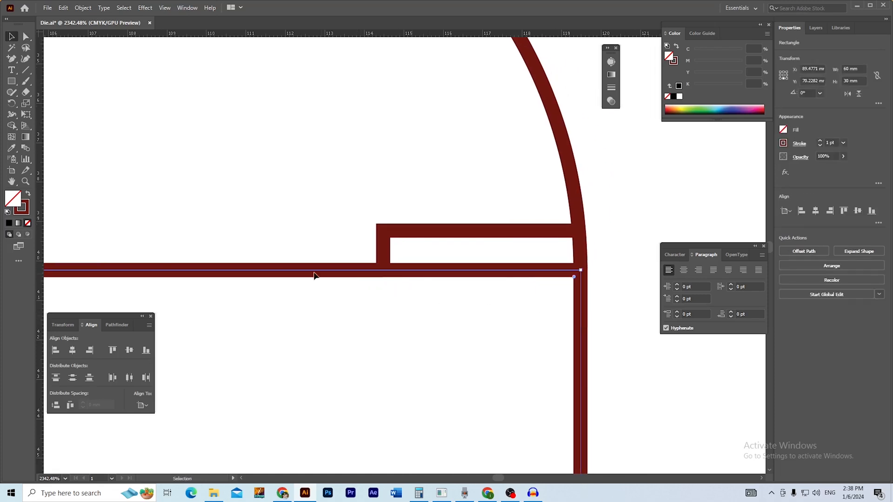
{"action": "key", "text": "plus"}
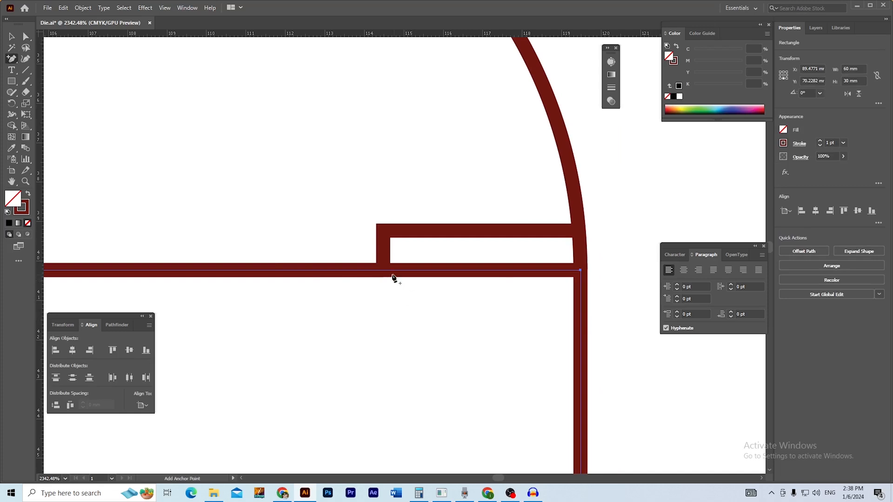
{"action": "left_click", "coordinate": [383, 270]}
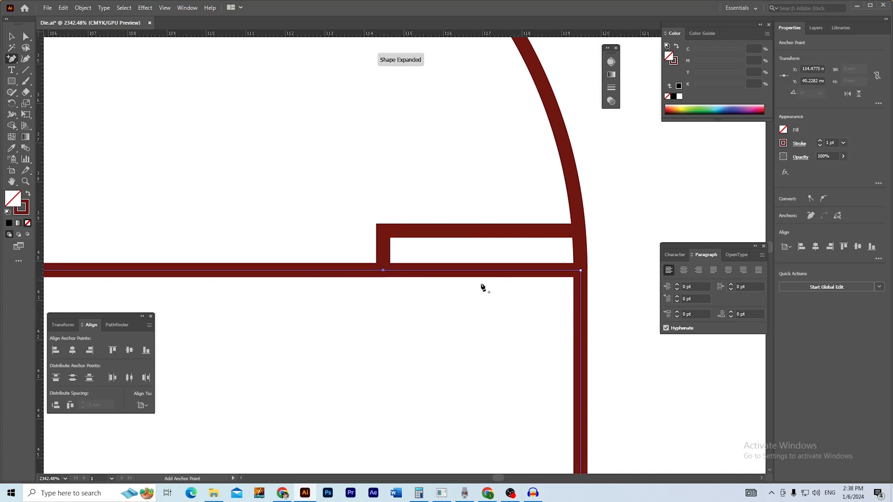
{"action": "key", "text": "a"}
{"action": "left_click", "coordinate": [554, 271]}
{"action": "key", "text": "Delete"}
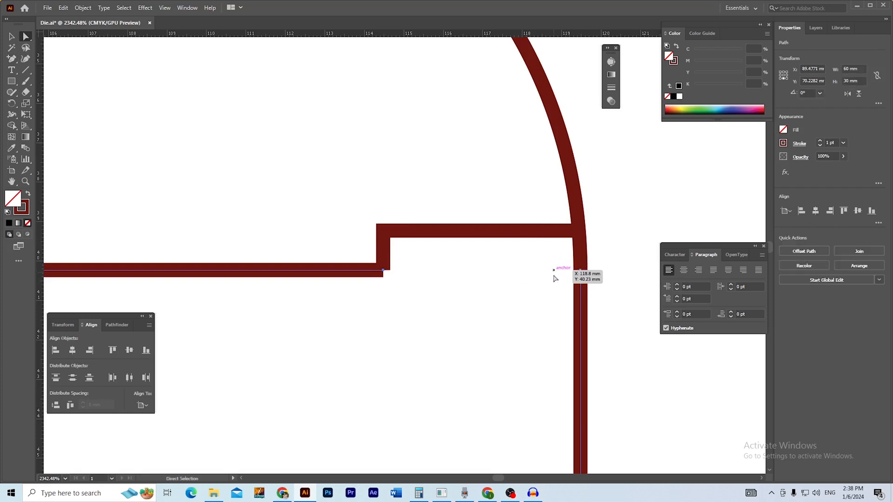
{"action": "key", "text": "v"}
{"action": "left_click", "coordinate": [603, 309]}
{"action": "left_click_drag", "start_coordinate": [456, 318], "coordinate": [488, 297]}
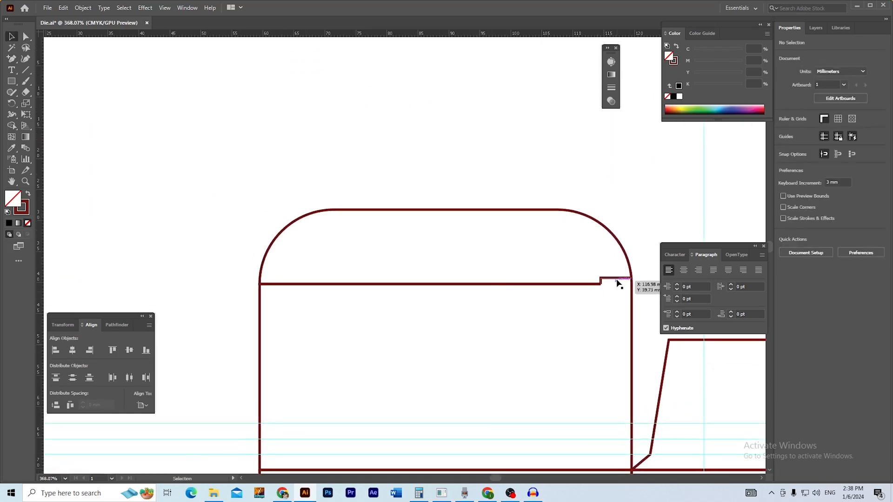
Mirror a copy of the L-shaped line for the tuck flap's left corner and align it with the flap's left edge
{"action": "left_click_drag", "start_coordinate": [616, 281], "coordinate": [358, 280]}
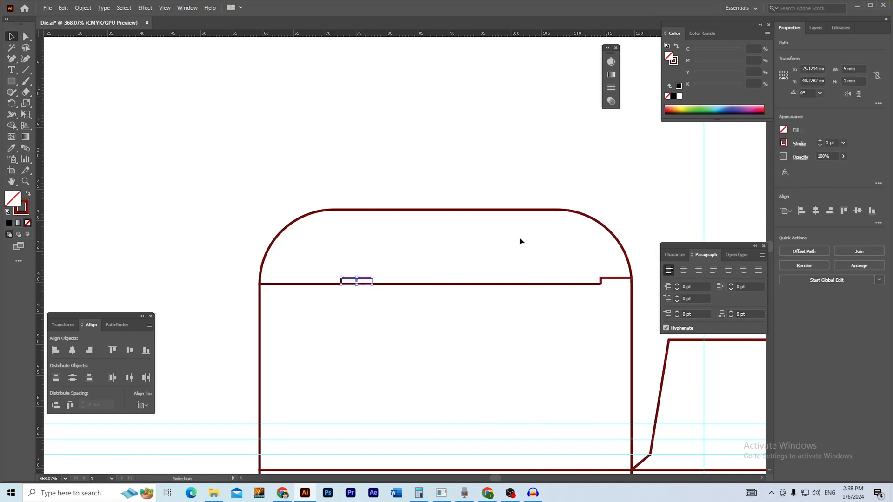
{"action": "left_click_drag", "start_coordinate": [257, 276], "coordinate": [293, 276]}
{"action": "left_click", "coordinate": [129, 253], "text": "shift"}
{"action": "left_click", "coordinate": [801, 211]}
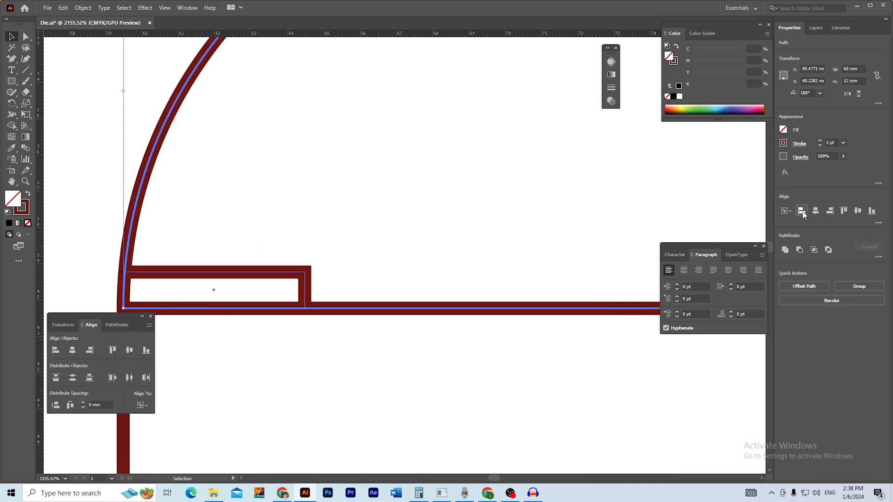
{"action": "scroll", "coordinate": [449, 273], "scroll_direction": "down", "scroll_amount": 1}
{"action": "left_click", "coordinate": [247, 280]}
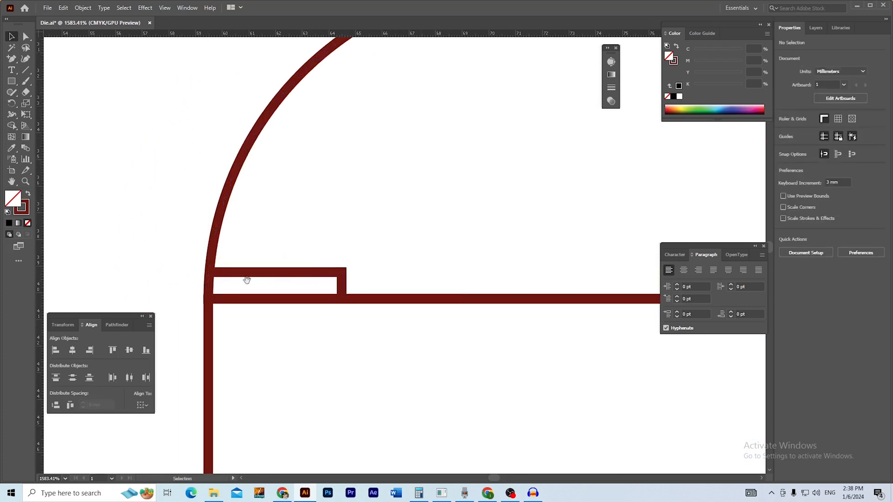
Add an anchor point to the tuck flap's bottom edge at the left L-shaped line's end and delete the segment out to the corner
{"action": "scroll", "coordinate": [393, 324], "scroll_direction": "up", "scroll_amount": 4}
{"action": "left_click", "coordinate": [283, 267]}
{"action": "scroll", "coordinate": [307, 302], "scroll_direction": "left", "scroll_amount": 1}
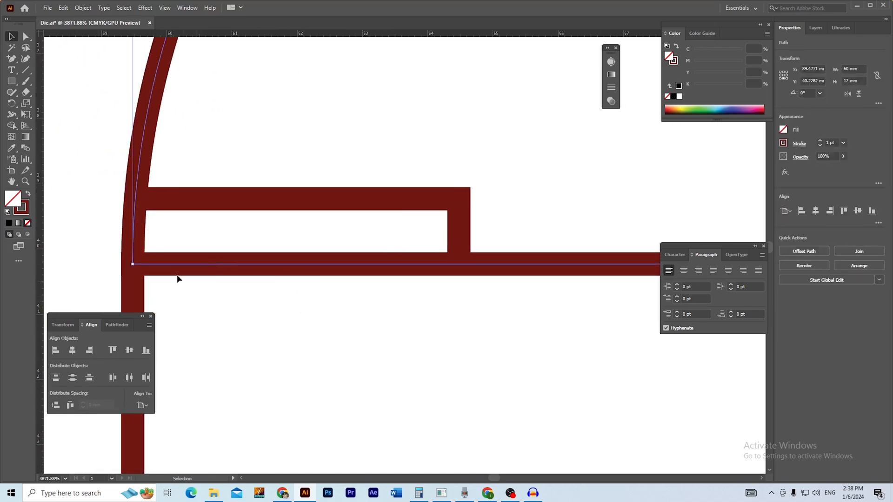
{"action": "scroll", "coordinate": [164, 275], "scroll_direction": "up", "scroll_amount": 1}
{"action": "left_click_drag", "start_coordinate": [164, 275], "coordinate": [125, 271]}
{"action": "left_click", "coordinate": [12, 59]}
{"action": "left_click", "coordinate": [469, 258]}
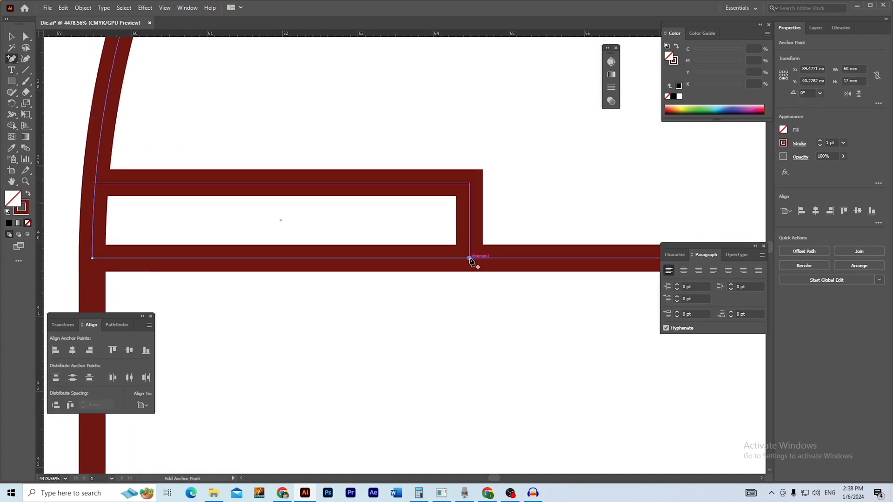
{"action": "key", "text": "a"}
{"action": "left_click", "coordinate": [281, 258]}
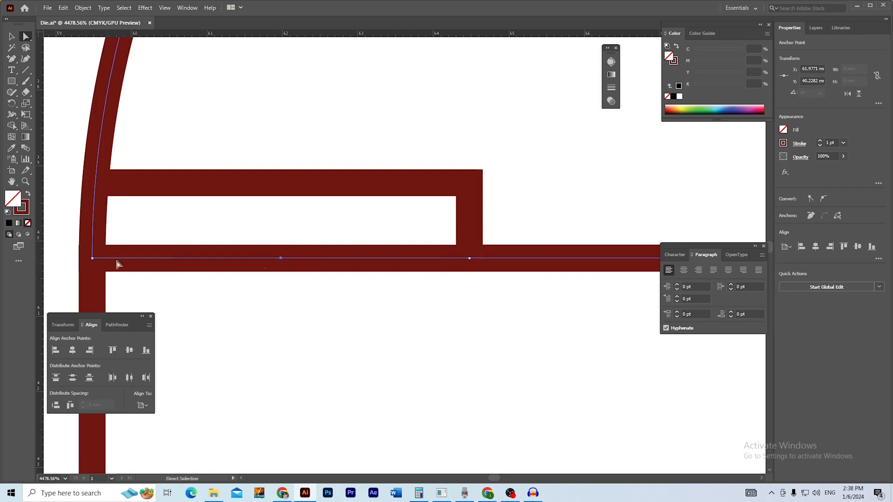
{"action": "key", "text": "Delete"}
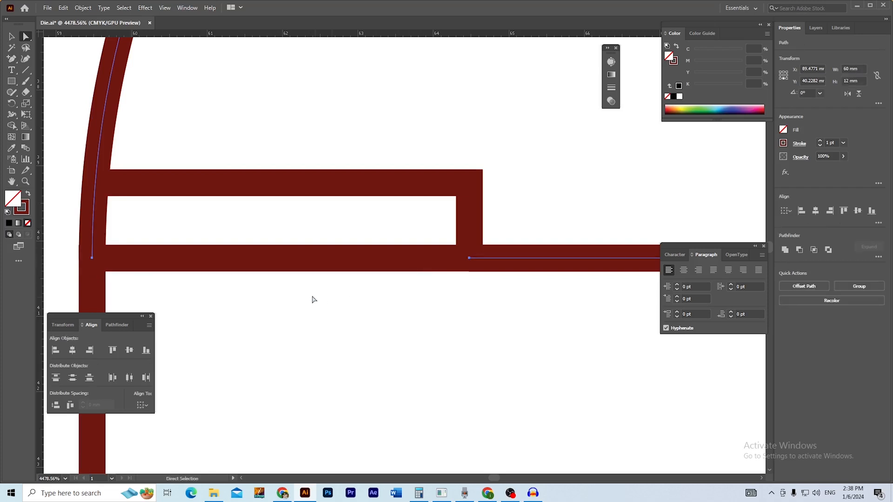
Cut the matching segment of the lid's top edge beneath the left L-shaped line, using added anchor points
{"action": "left_click", "coordinate": [353, 258]}
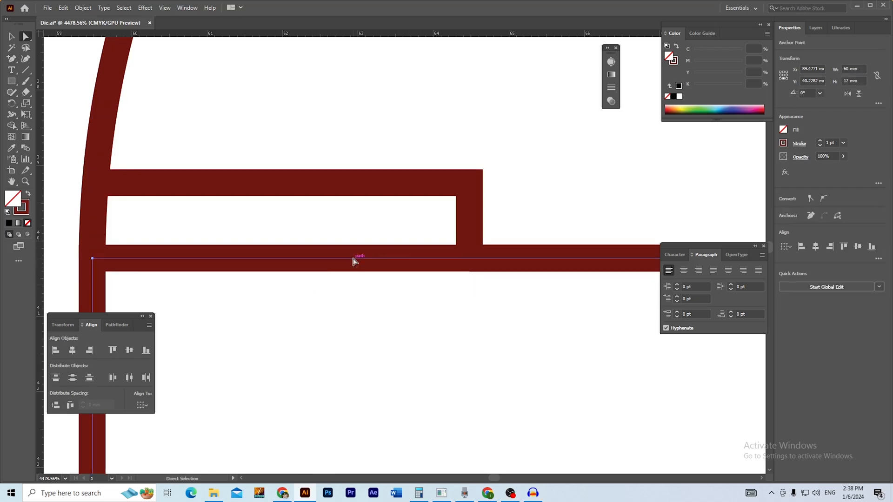
{"action": "left_click", "coordinate": [12, 59]}
{"action": "left_click", "coordinate": [469, 258]}
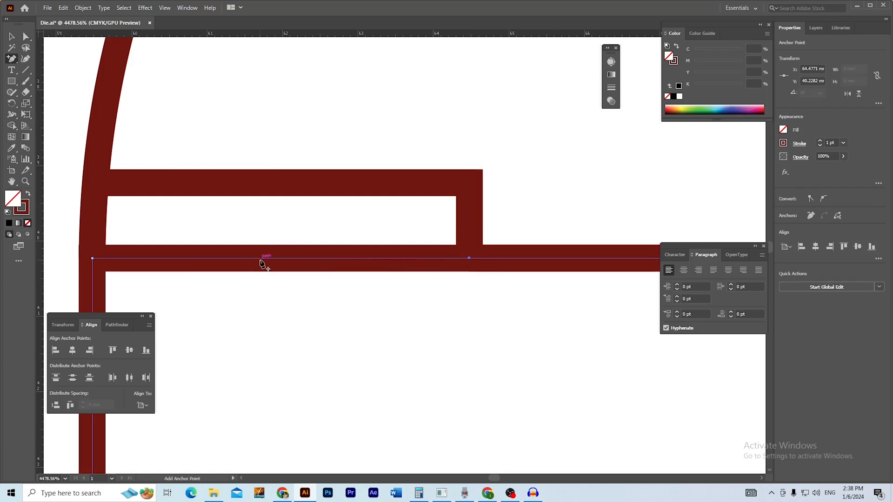
{"action": "left_click", "coordinate": [261, 258]}
{"action": "key", "text": "a"}
{"action": "key", "text": "Delete"}
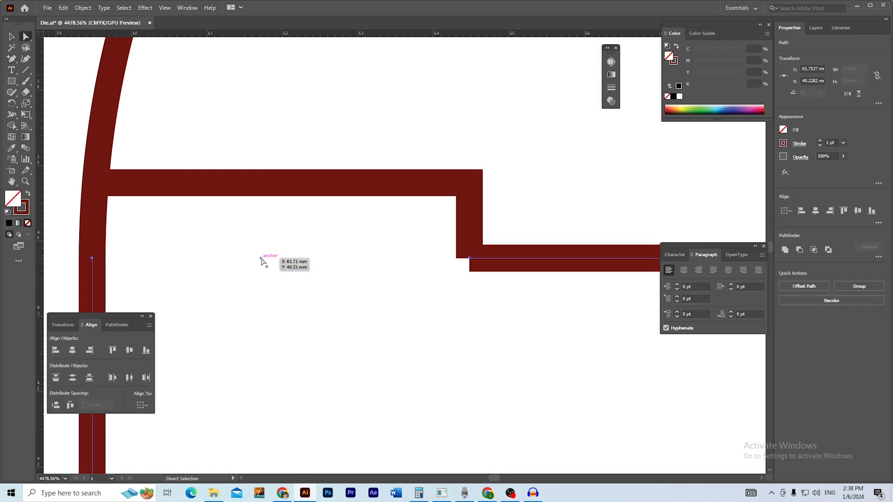
{"action": "left_click_drag", "start_coordinate": [334, 256], "coordinate": [222, 177]}
{"action": "key", "text": "v"}
{"action": "left_click", "coordinate": [623, 192]}
{"action": "left_click_drag", "start_coordinate": [598, 196], "coordinate": [581, 195]}
{"action": "left_click", "coordinate": [493, 208]}
Group the lid, tuck flap and lock slits, and place a copy over the lower part of the second 60 mm wide panel
{"action": "left_click_drag", "start_coordinate": [215, 129], "coordinate": [513, 298]}
{"action": "left_click_drag", "start_coordinate": [485, 246], "coordinate": [389, 243]}
{"action": "left_click_drag", "start_coordinate": [515, 269], "coordinate": [332, 251]}
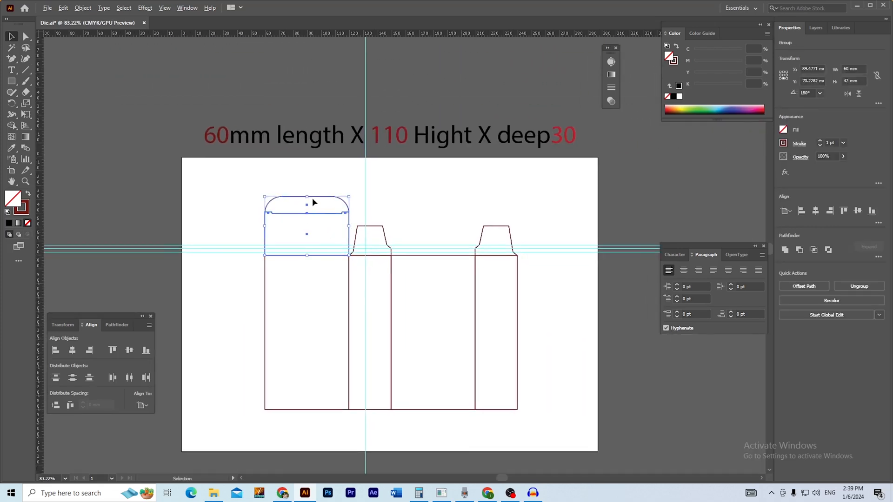
{"action": "left_click_drag", "start_coordinate": [313, 200], "coordinate": [438, 352]}
Align the copied lid group with the panel's bottom edge and flip it vertically so that it extends below the panel
{"action": "scroll", "coordinate": [465, 400], "scroll_direction": "up", "scroll_amount": 3}
{"action": "scroll", "coordinate": [507, 404], "scroll_direction": "down", "scroll_amount": 2}
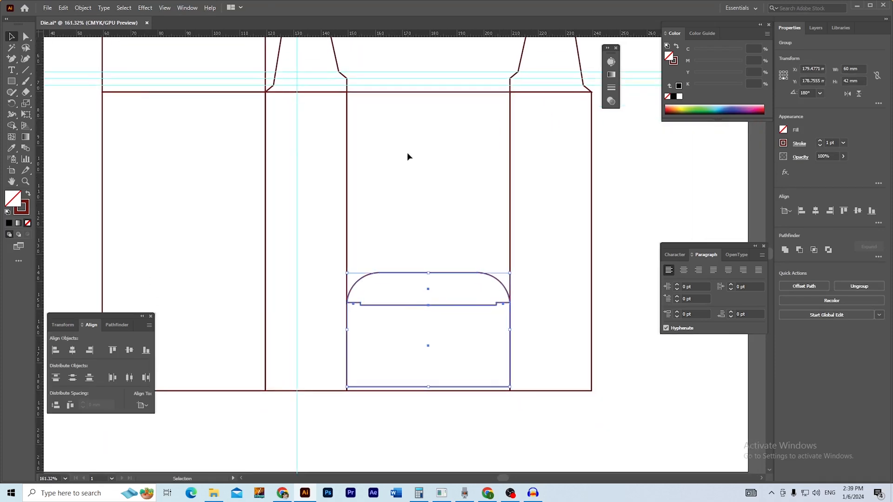
{"action": "left_click", "coordinate": [415, 92], "text": "shift"}
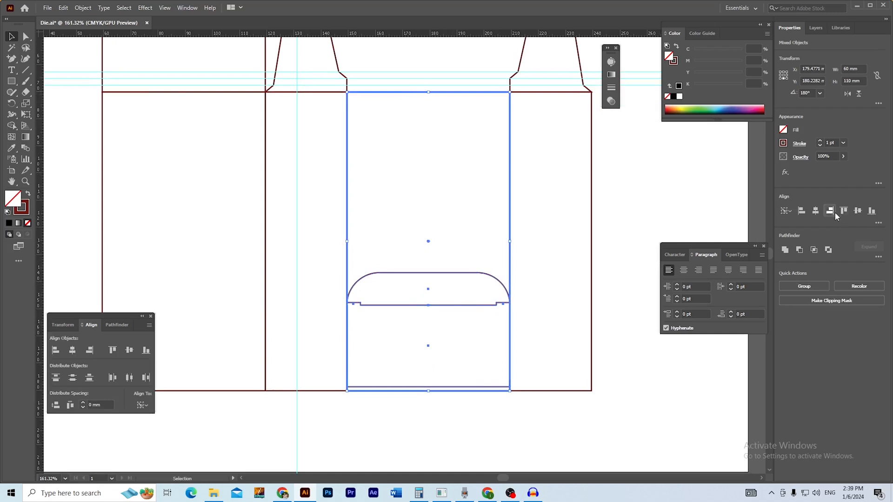
{"action": "left_click", "coordinate": [872, 211]}
{"action": "left_click", "coordinate": [646, 393]}
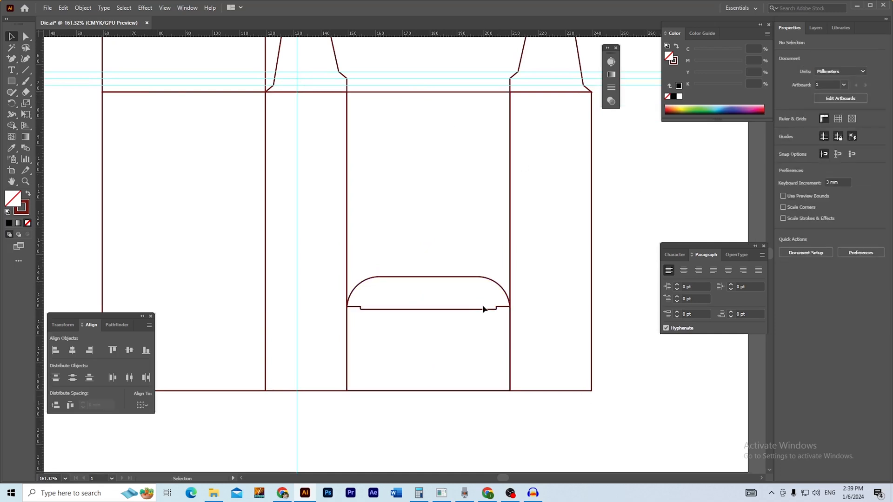
{"action": "left_click", "coordinate": [488, 280]}
{"action": "left_click", "coordinate": [857, 95]}
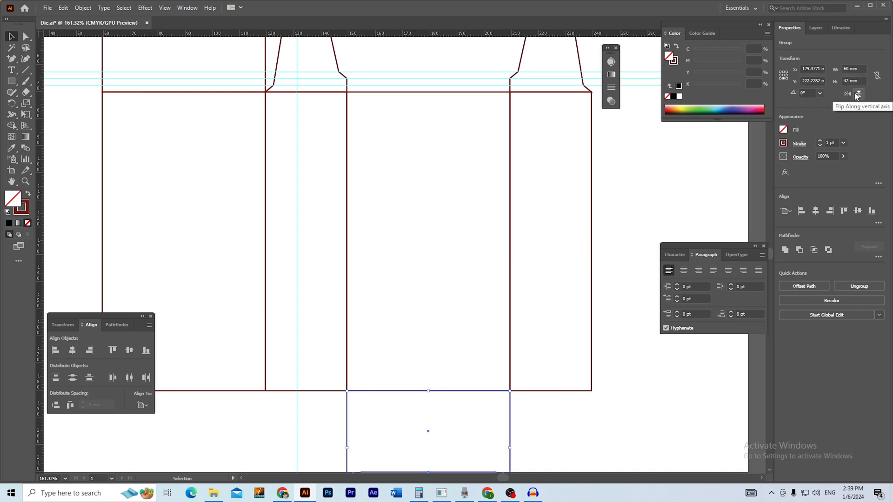
{"action": "left_click", "coordinate": [629, 381]}
Extend the artboard's bottom edge downward so it contains the whole lower lid and tuck flap
{"action": "left_click_drag", "start_coordinate": [630, 381], "coordinate": [567, 243]}
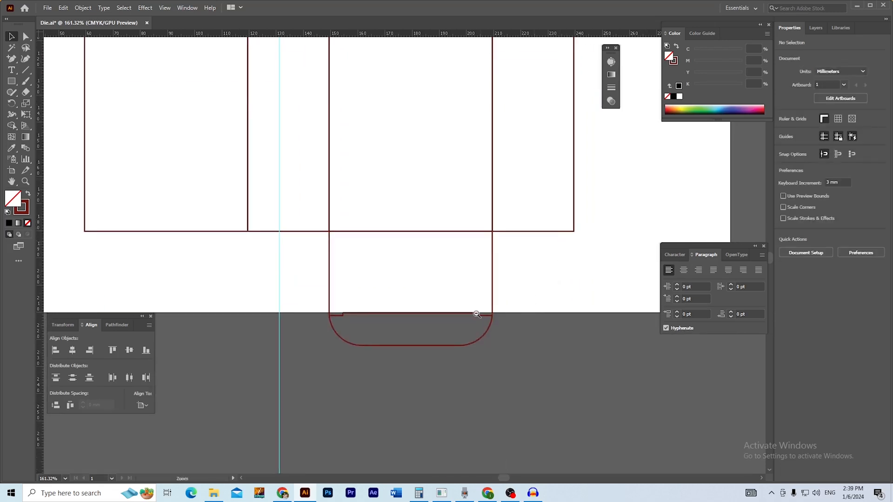
{"action": "left_click_drag", "start_coordinate": [465, 313], "coordinate": [440, 303]}
{"action": "left_click_drag", "start_coordinate": [506, 292], "coordinate": [490, 349]}
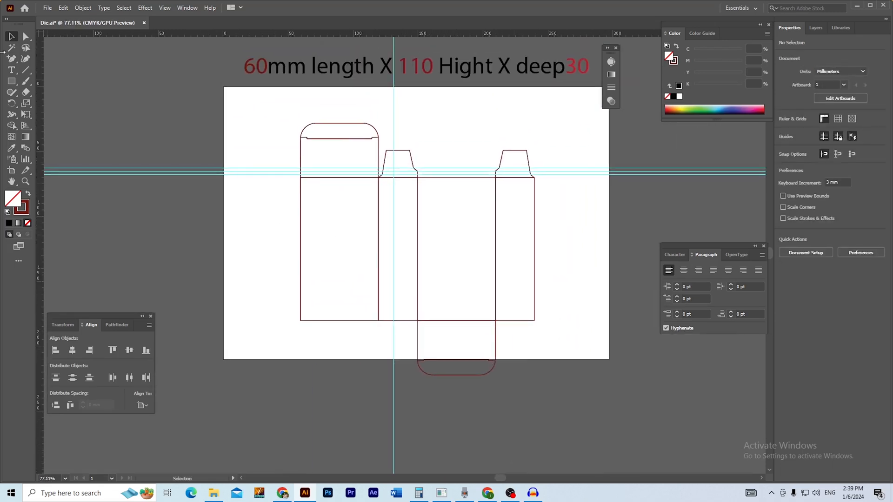
{"action": "left_click", "coordinate": [11, 170]}
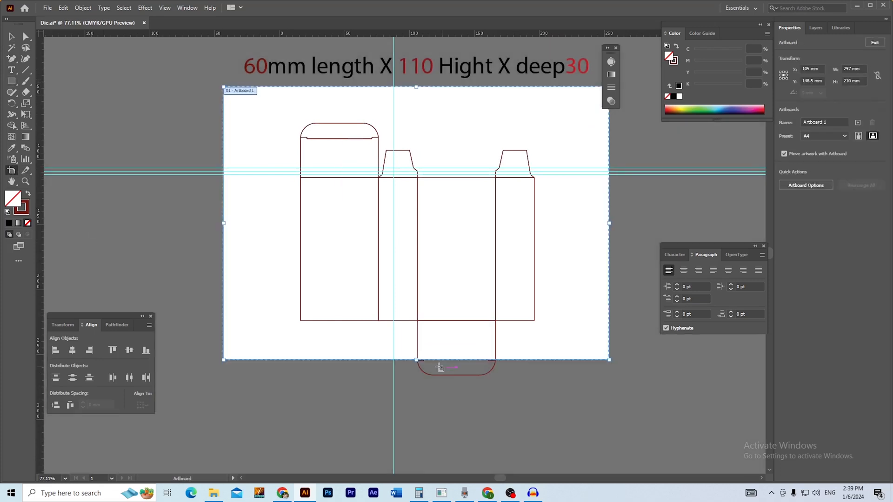
{"action": "left_click_drag", "start_coordinate": [417, 361], "coordinate": [417, 444]}
{"action": "left_click", "coordinate": [13, 38]}
{"action": "mouse_move", "coordinate": [472, 321]}
{"action": "left_mouse_down"}
{"action": "mouse_move", "coordinate": [485, 333]}
{"action": "mouse_move", "coordinate": [465, 335]}
{"action": "left_mouse_up"}
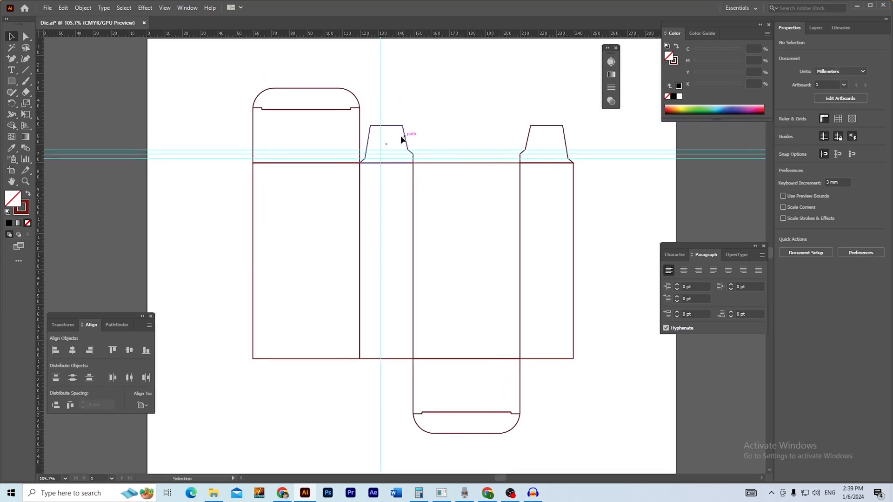
Save the document and group the two upper side flaps
{"action": "left_click", "coordinate": [405, 138]}
{"action": "left_click", "coordinate": [524, 121]}
{"action": "key", "text": "ctrl+s"}
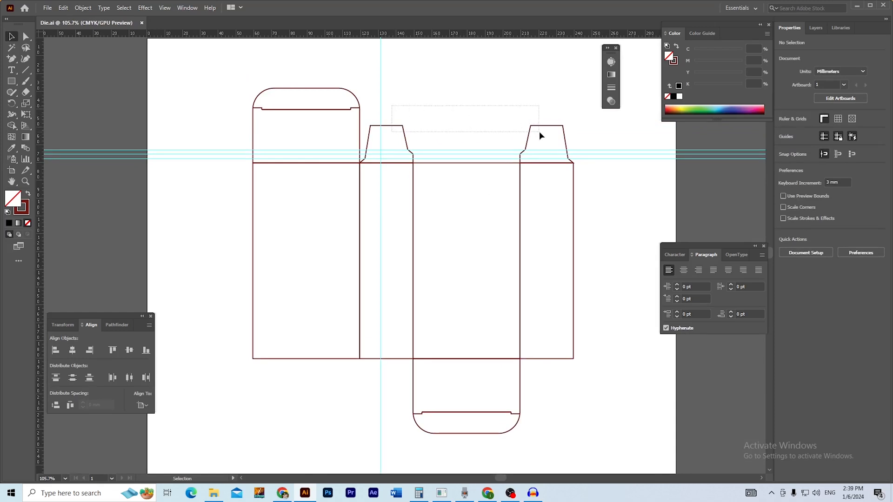
{"action": "left_click_drag", "start_coordinate": [540, 132], "coordinate": [539, 132]}
{"action": "key", "text": "ctrl+g"}
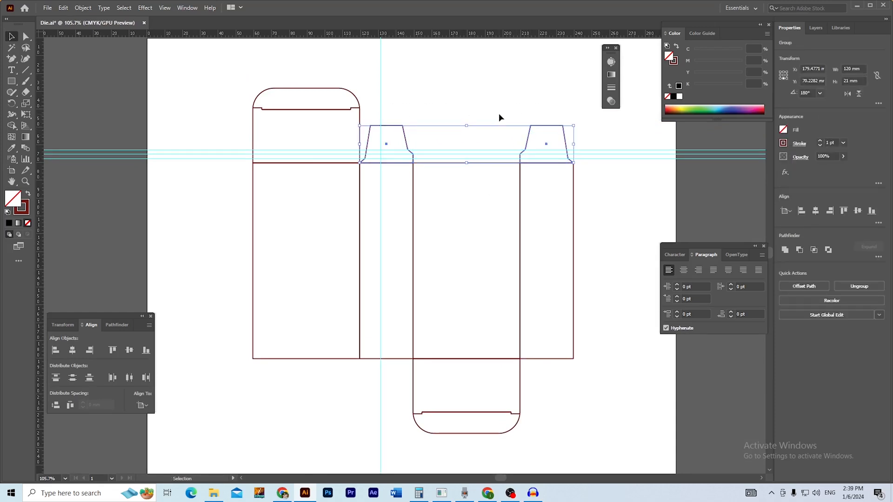
{"action": "left_click", "coordinate": [482, 102]}
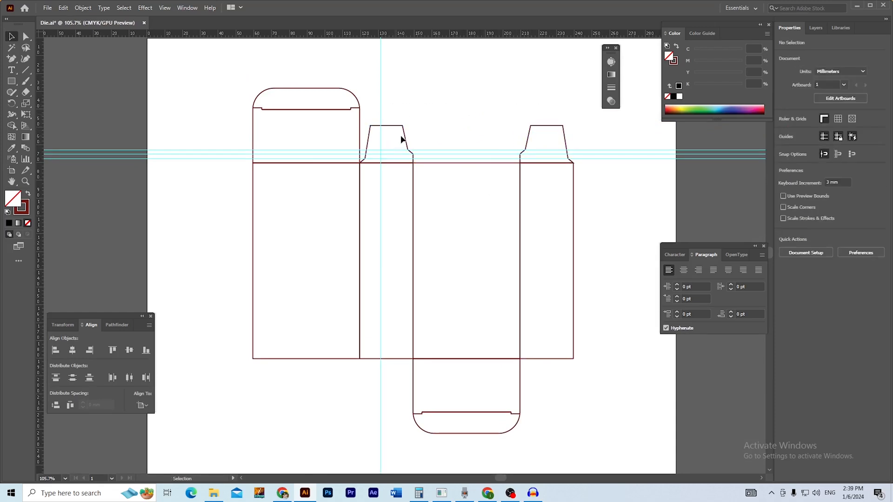
Copy the grouped side flaps downward, flip the copy vertically and attach it to the bottom edge of the side panels
{"action": "left_click_drag", "start_coordinate": [403, 136], "coordinate": [394, 367]}
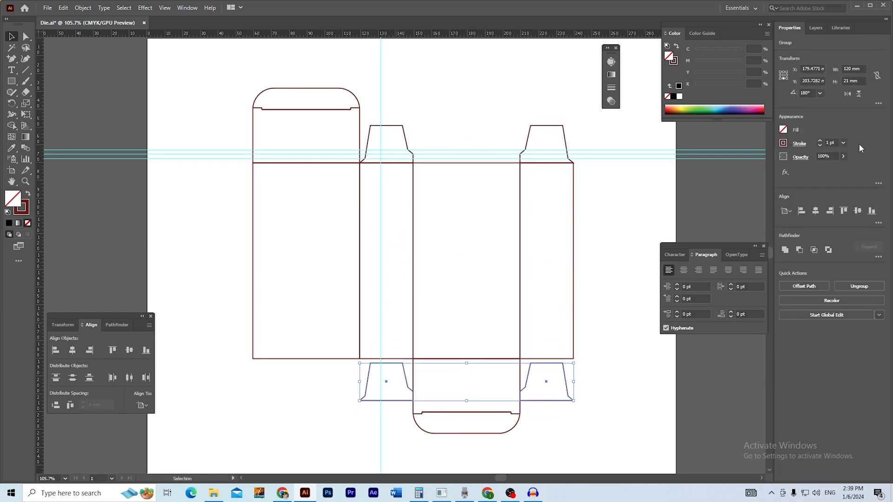
{"action": "left_click", "coordinate": [858, 95]}
{"action": "scroll", "coordinate": [610, 420], "scroll_direction": "up", "scroll_amount": 3}
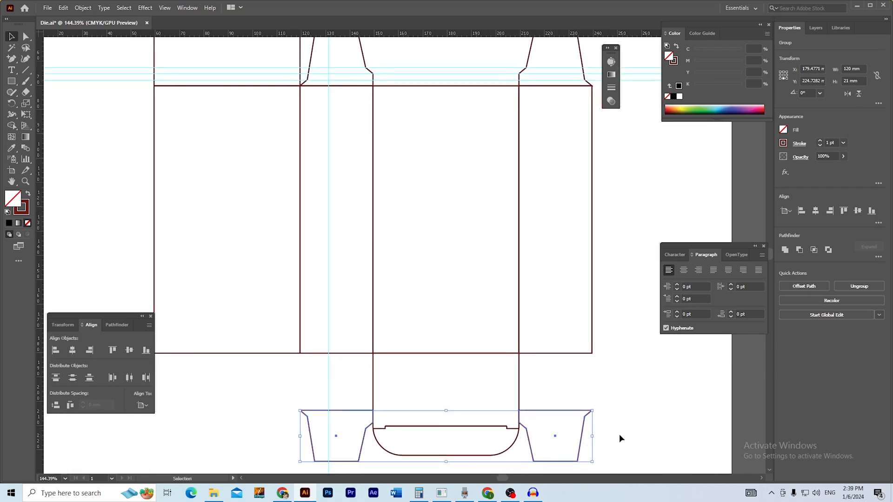
{"action": "left_click_drag", "start_coordinate": [580, 451], "coordinate": [570, 415]}
{"action": "left_click", "coordinate": [634, 422]}
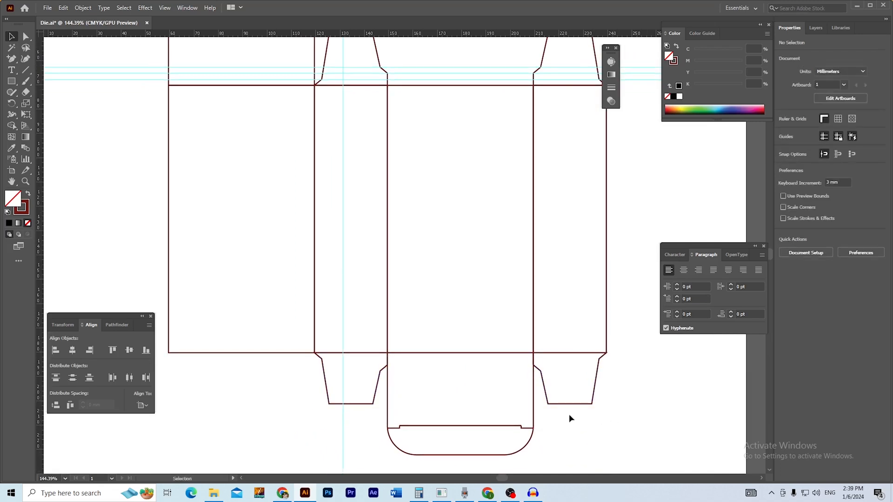
Ungroup the two lower side flaps and flip each one horizontally in place
{"action": "left_click", "coordinate": [358, 404]}
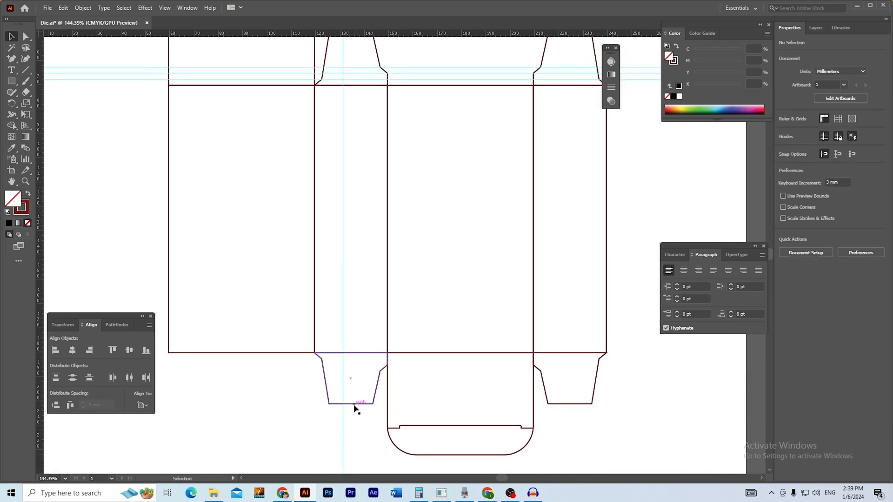
{"action": "left_click", "coordinate": [293, 415]}
{"action": "left_click", "coordinate": [329, 403]}
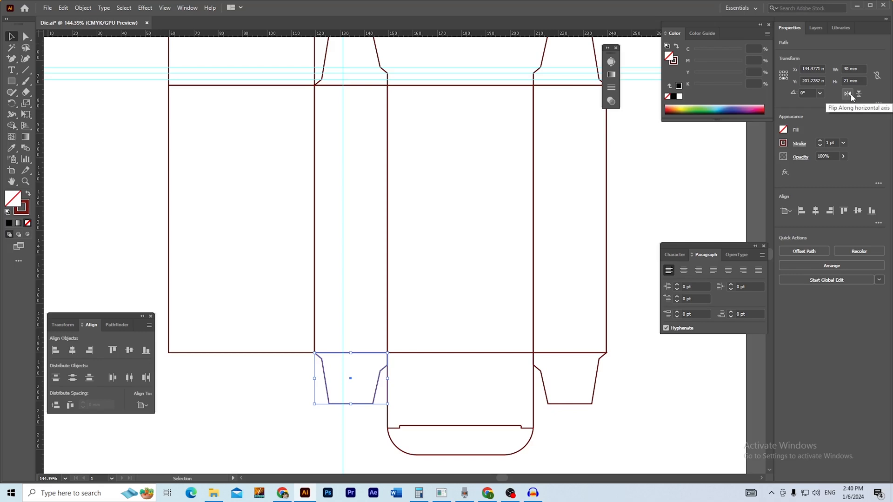
{"action": "left_click", "coordinate": [851, 95]}
{"action": "left_click", "coordinate": [623, 397]}
{"action": "left_click", "coordinate": [594, 387]}
{"action": "left_click", "coordinate": [849, 95]}
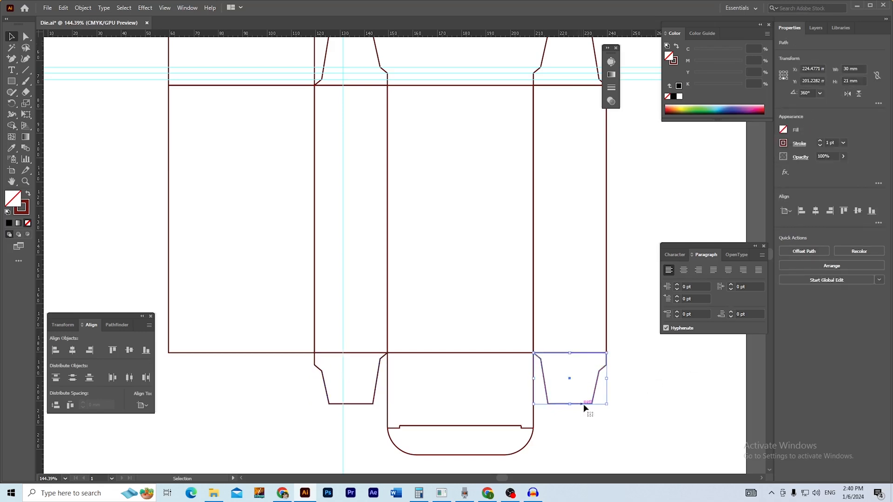
{"action": "left_click", "coordinate": [600, 422]}
{"action": "scroll", "coordinate": [512, 395], "scroll_direction": "down", "scroll_amount": 3}
{"action": "left_click_drag", "start_coordinate": [499, 395], "coordinate": [510, 394]}
{"action": "scroll", "coordinate": [494, 375], "scroll_direction": "up", "scroll_amount": 2}
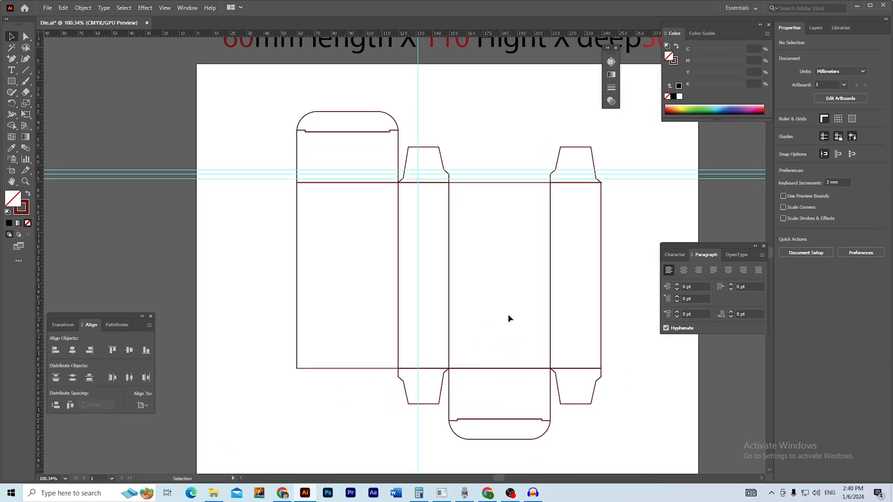
{"action": "left_click_drag", "start_coordinate": [512, 316], "coordinate": [490, 327]}
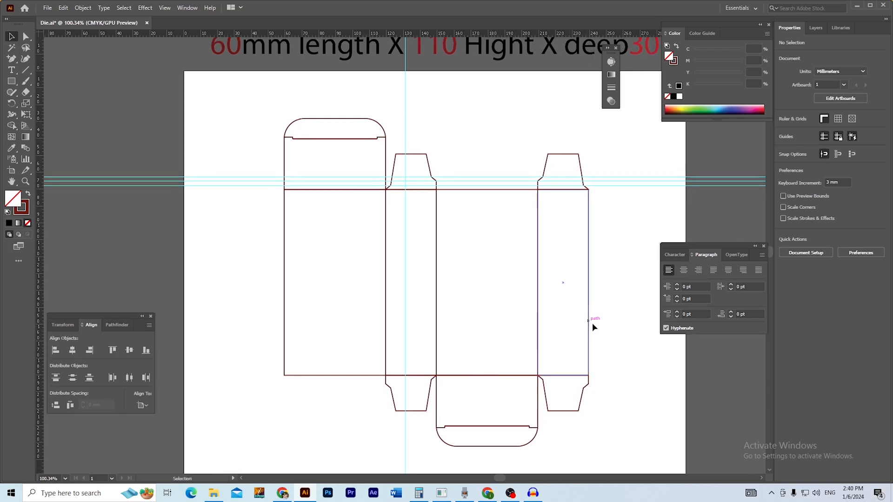
Copy the last 30 × 110 mm side panel 30 mm horizontally, with no vertical offset, to add a panel beside it
{"action": "key", "text": "a"}
{"action": "scroll", "coordinate": [511, 324], "scroll_direction": "up", "scroll_amount": 5}
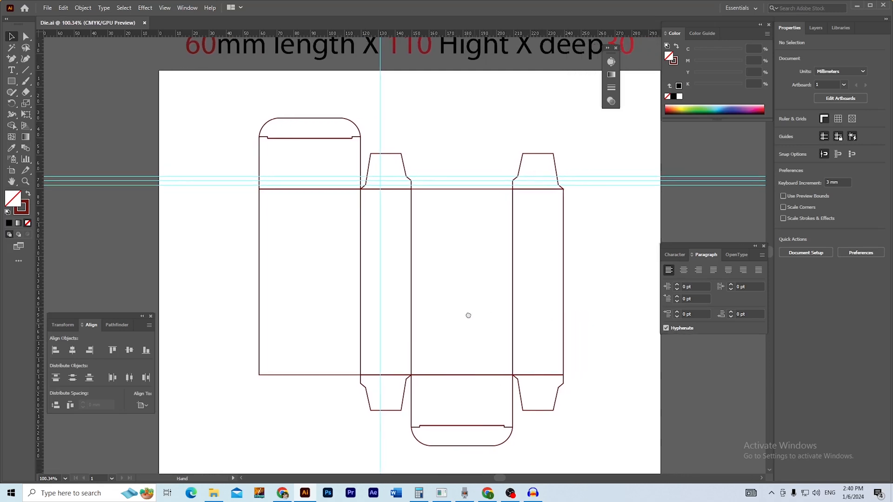
{"action": "scroll", "coordinate": [554, 284], "scroll_direction": "up", "scroll_amount": 3}
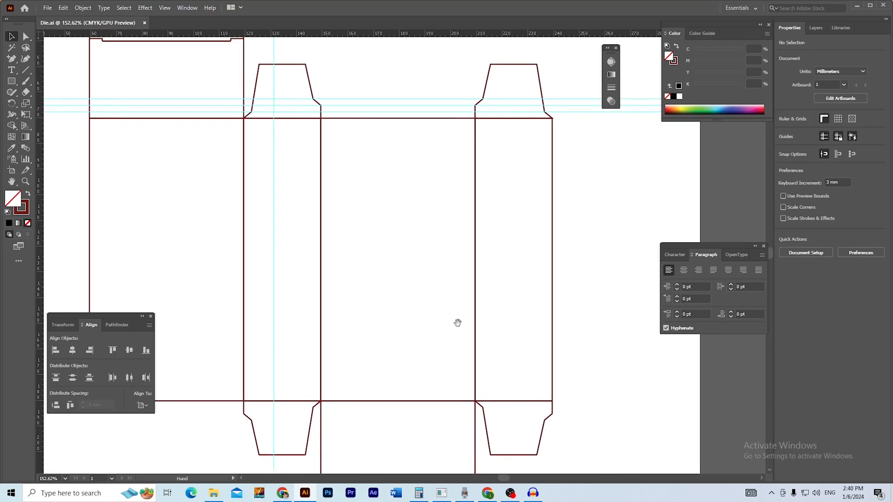
{"action": "left_click_drag", "start_coordinate": [577, 270], "coordinate": [506, 281]}
{"action": "left_click", "coordinate": [454, 274]}
{"action": "left_click_drag", "start_coordinate": [441, 299], "coordinate": [464, 297]}
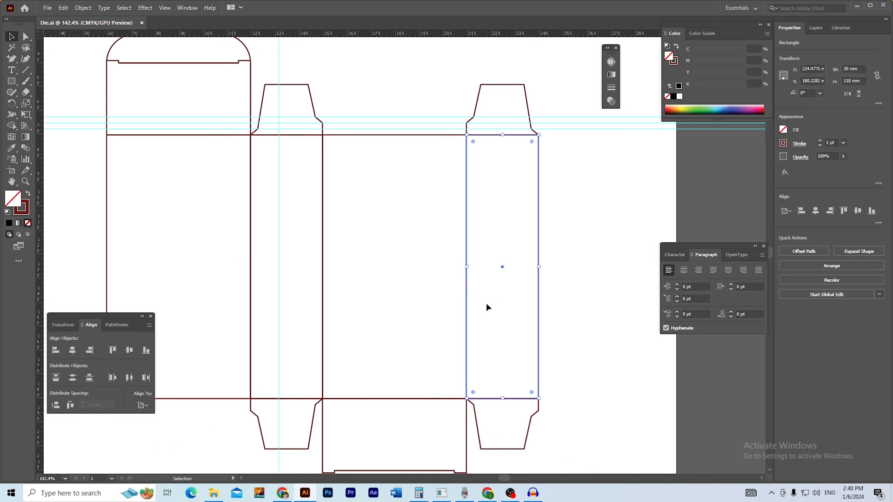
{"action": "left_click_drag", "start_coordinate": [498, 299], "coordinate": [510, 300]}
{"action": "left_click_drag", "start_coordinate": [480, 306], "coordinate": [415, 302]}
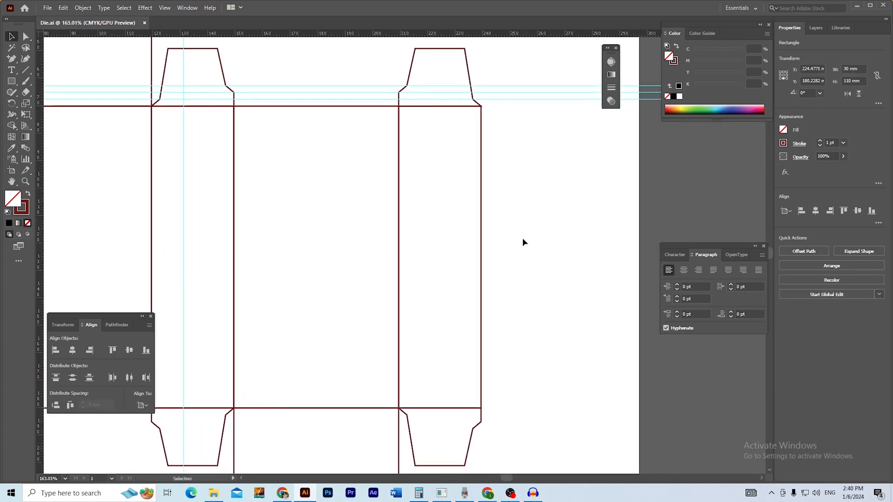
{"action": "left_click_drag", "start_coordinate": [501, 225], "coordinate": [451, 256]}
{"action": "left_click_drag", "start_coordinate": [471, 298], "coordinate": [442, 297]}
{"action": "left_click_drag", "start_coordinate": [486, 266], "coordinate": [436, 280]}
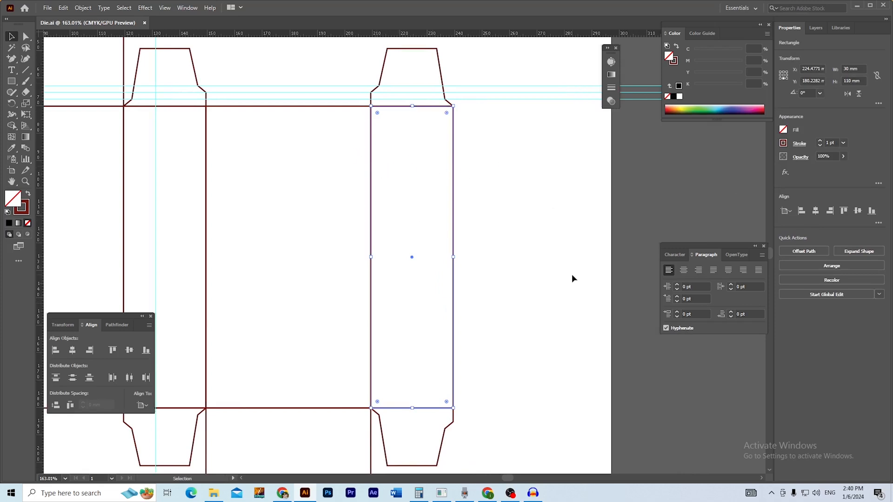
{"action": "key", "text": "Return"}
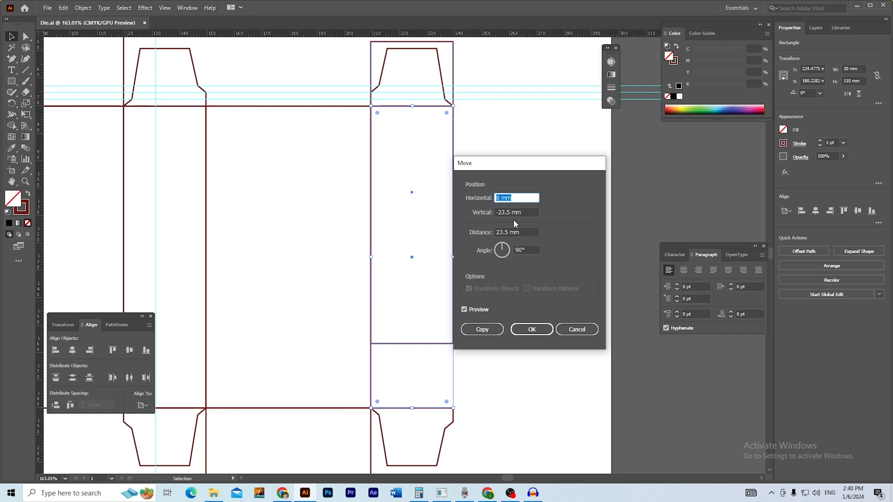
{"action": "type", "text": "30"}
{"action": "key", "text": "Tab"}
{"action": "type", "text": "0"}
{"action": "key", "text": "Tab"}
{"action": "left_click", "coordinate": [531, 329]}
{"action": "left_click", "coordinate": [551, 313]}
{"action": "left_click", "coordinate": [536, 336]}
Examine the lower lid, its tuck flap and the joints around the newly copied panel
{"action": "left_click_drag", "start_coordinate": [484, 338], "coordinate": [358, 328]}
{"action": "left_click_drag", "start_coordinate": [387, 328], "coordinate": [409, 337]}
{"action": "left_click_drag", "start_coordinate": [447, 417], "coordinate": [502, 431]}
{"action": "left_click_drag", "start_coordinate": [464, 410], "coordinate": [444, 346]}
{"action": "left_click_drag", "start_coordinate": [416, 368], "coordinate": [504, 387]}
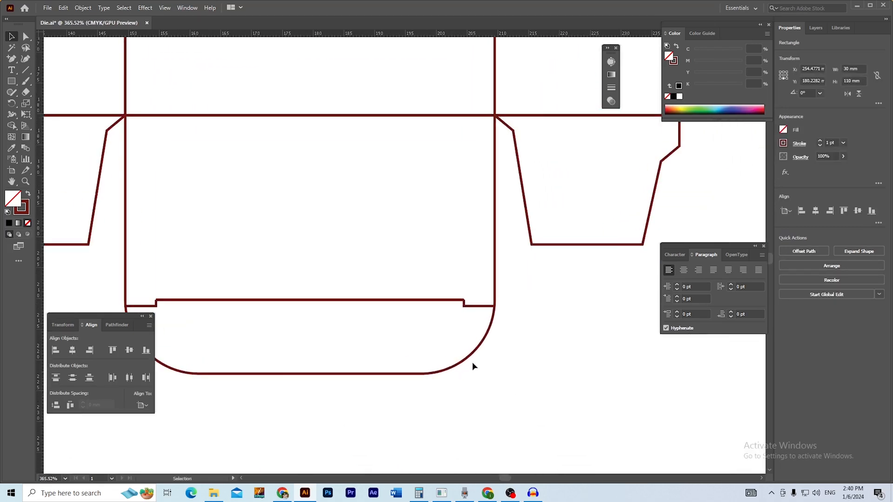
{"action": "left_click_drag", "start_coordinate": [499, 351], "coordinate": [409, 337]}
{"action": "left_click_drag", "start_coordinate": [455, 320], "coordinate": [323, 404]}
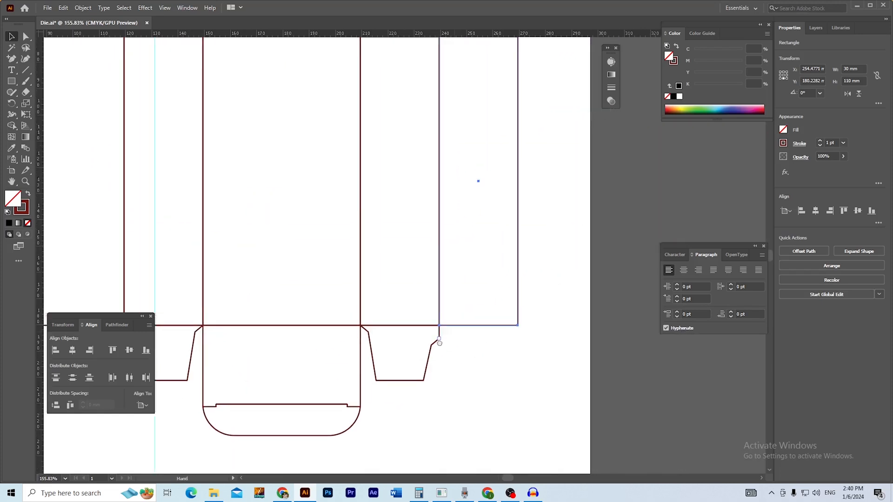
{"action": "left_click_drag", "start_coordinate": [439, 343], "coordinate": [410, 409]}
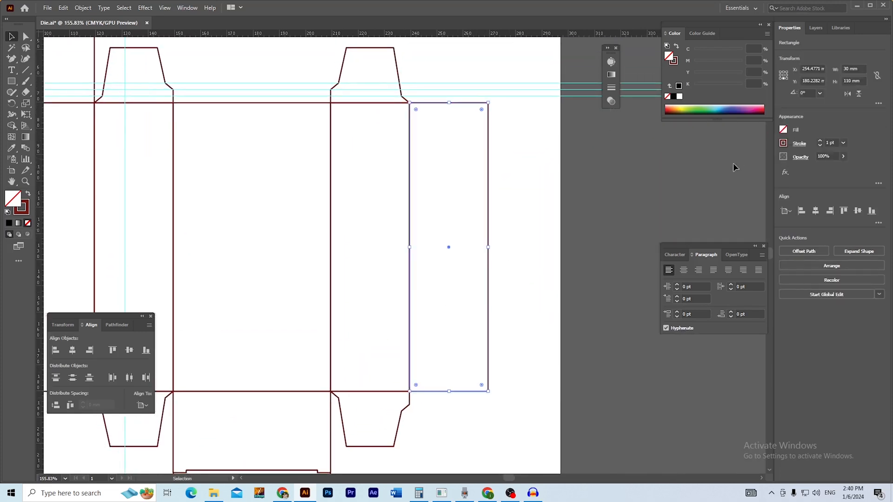
{"action": "left_click", "coordinate": [863, 68]}
{"action": "type", "text": "12"}
{"action": "key", "text": "Return"}
{"action": "key", "text": "ctrl+z"}
Set the copied panel's width to 12 mm from its left edge to form the glue flap
{"action": "left_click", "coordinate": [861, 70]}
{"action": "type", "text": "12"}
{"action": "key", "text": "Return"}
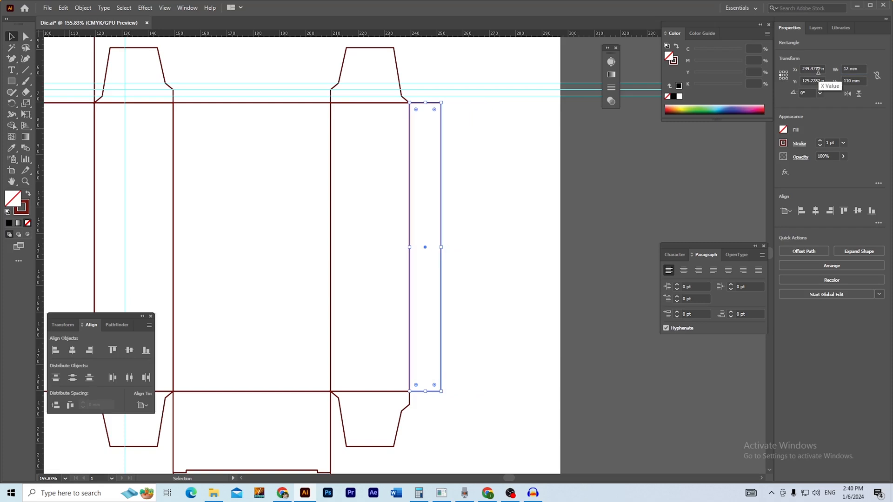
{"action": "left_click", "coordinate": [462, 217]}
{"action": "left_click_drag", "start_coordinate": [454, 219], "coordinate": [469, 233]}
{"action": "left_click_drag", "start_coordinate": [477, 190], "coordinate": [448, 229]}
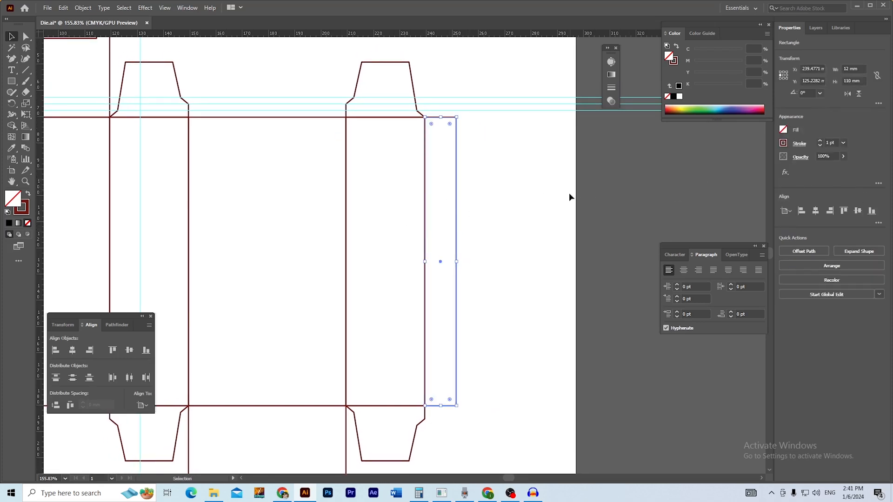
{"action": "left_click", "coordinate": [612, 189]}
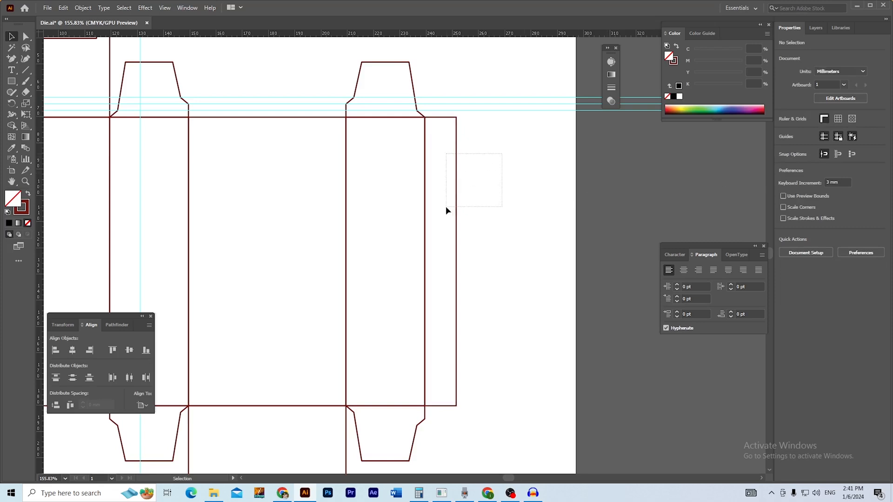
Move the glue flap's upper outer corner point down by 3 mm to slant its top edge
{"action": "left_click_drag", "start_coordinate": [446, 207], "coordinate": [446, 208]}
{"action": "key", "text": "a"}
{"action": "left_click", "coordinate": [456, 118]}
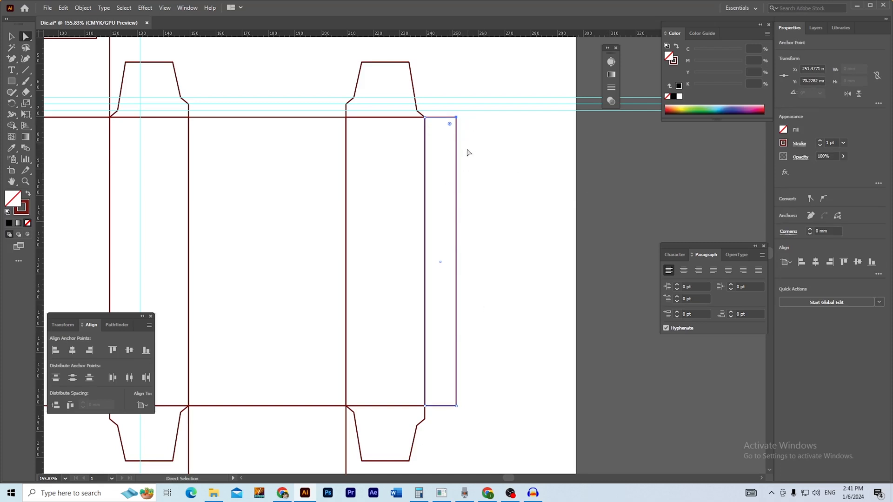
{"action": "key", "text": "Down"}
{"action": "key", "text": "Down"}
{"action": "key", "text": "Down"}
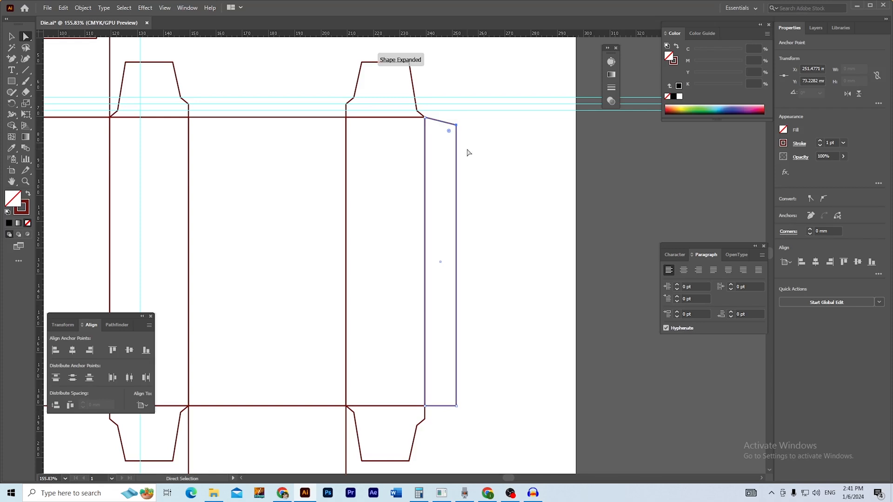
{"action": "left_click", "coordinate": [482, 172]}
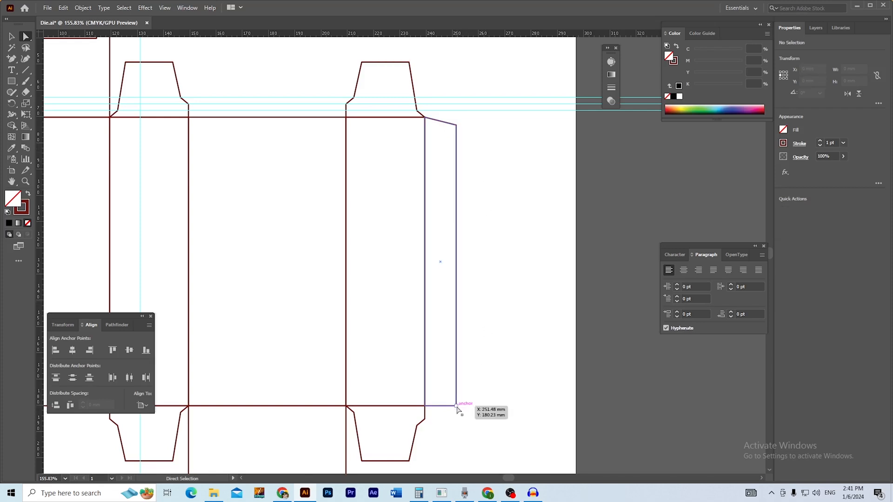
Move the glue flap's lower outer corner point up by 3 mm to slant its bottom edge
{"action": "left_click", "coordinate": [457, 408]}
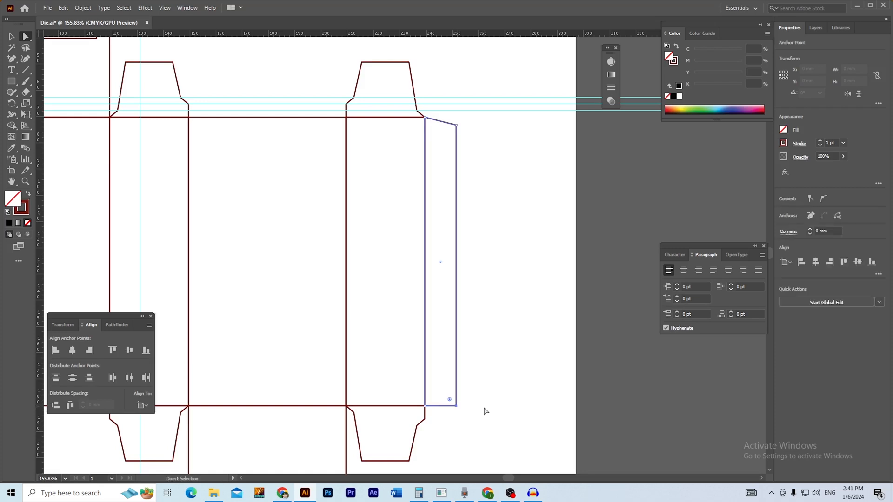
{"action": "key", "text": "shift+Up"}
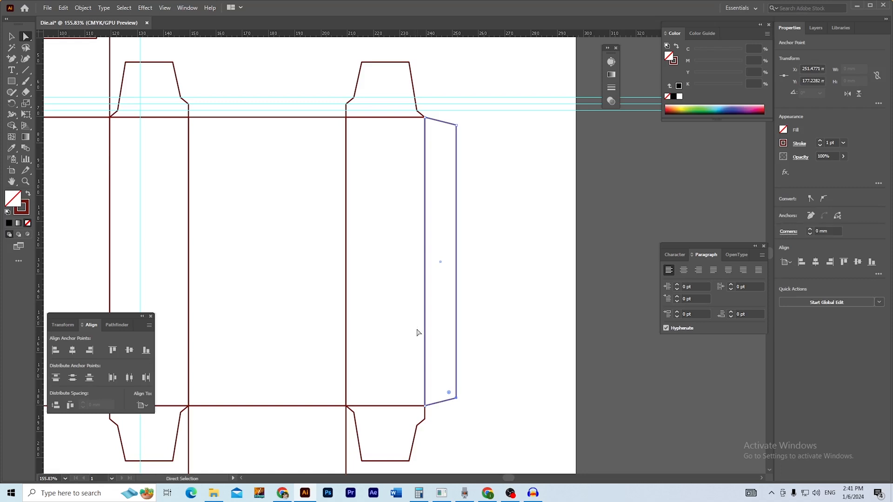
{"action": "left_click", "coordinate": [10, 36]}
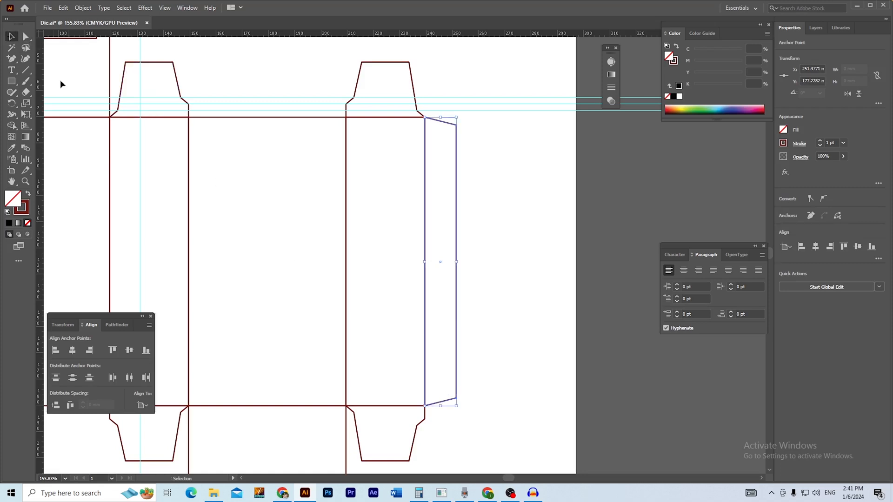
{"action": "left_click", "coordinate": [555, 311]}
Unlock the guides and delete all horizontal and vertical guides
{"action": "left_click_drag", "start_coordinate": [446, 325], "coordinate": [531, 331]}
{"action": "left_click_drag", "start_coordinate": [477, 332], "coordinate": [454, 335]}
{"action": "left_click_drag", "start_coordinate": [454, 335], "coordinate": [454, 302]}
{"action": "right_click", "coordinate": [581, 268]}
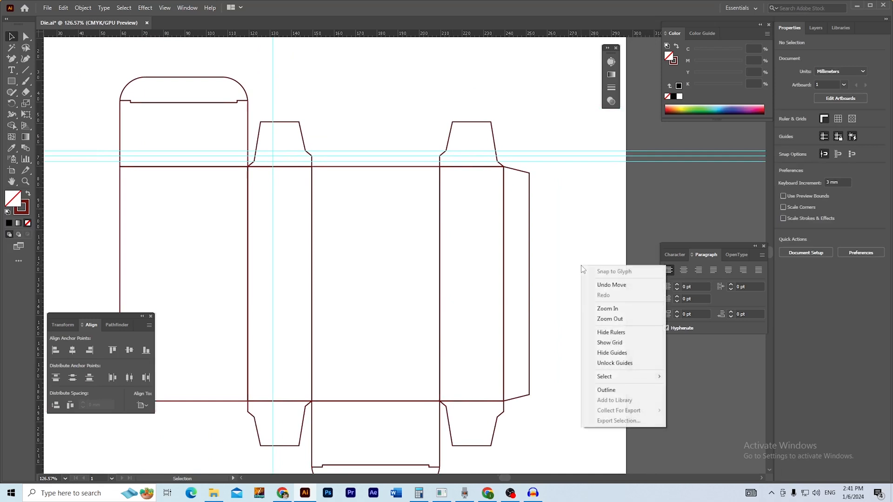
{"action": "left_click", "coordinate": [627, 363]}
{"action": "left_click_drag", "start_coordinate": [567, 194], "coordinate": [577, 209]}
{"action": "key", "text": "Delete"}
{"action": "left_click_drag", "start_coordinate": [458, 272], "coordinate": [509, 297]}
{"action": "left_click_drag", "start_coordinate": [304, 81], "coordinate": [302, 82]}
{"action": "key", "text": "Delete"}
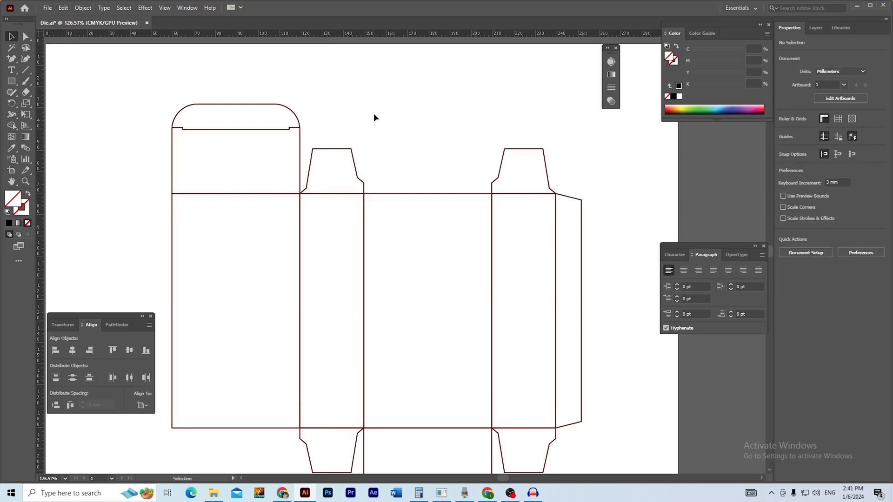
Group the entire box layout and centre it horizontally and vertically on the artboard
{"action": "left_click_drag", "start_coordinate": [371, 169], "coordinate": [378, 145]}
{"action": "left_click", "coordinate": [407, 165], "text": "ctrl+alt"}
{"action": "left_click_drag", "start_coordinate": [411, 184], "coordinate": [407, 114]}
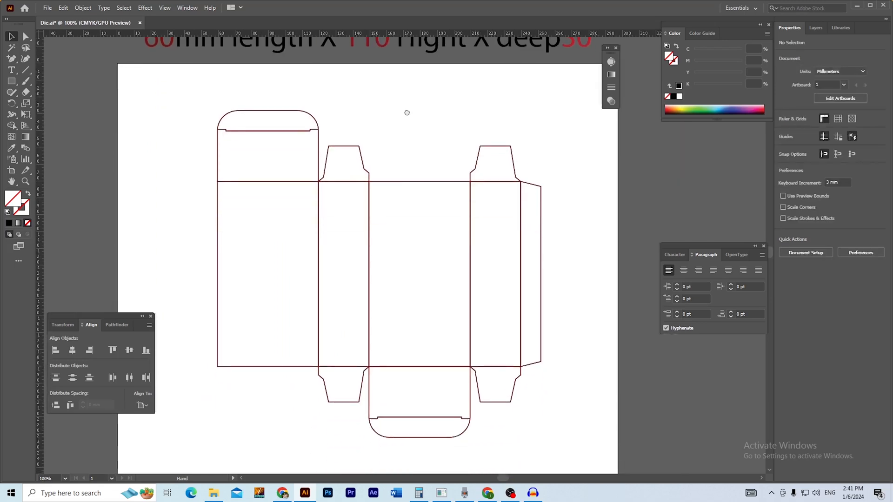
{"action": "left_click_drag", "start_coordinate": [186, 104], "coordinate": [577, 451]}
{"action": "left_click", "coordinate": [558, 428]}
{"action": "left_click_drag", "start_coordinate": [434, 339], "coordinate": [463, 339]}
{"action": "left_click_drag", "start_coordinate": [437, 162], "coordinate": [365, 201]}
{"action": "left_click", "coordinate": [816, 211]}
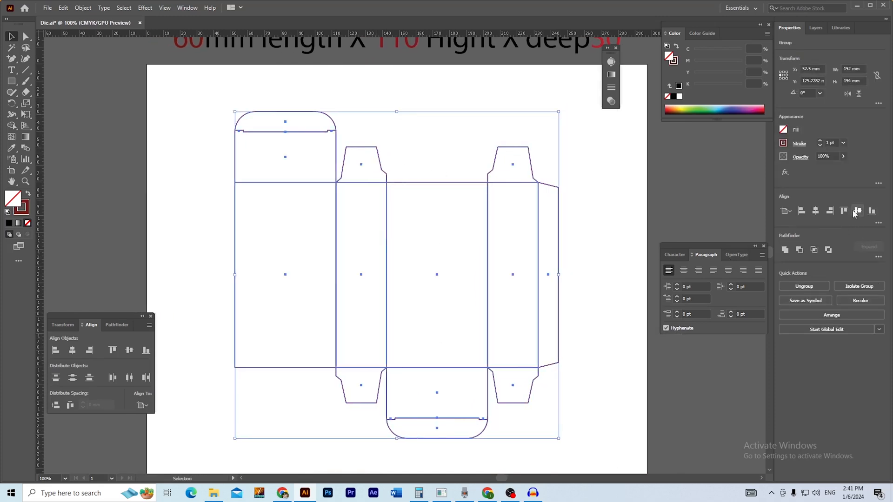
{"action": "left_click", "coordinate": [858, 211]}
Examine the panels, flaps and fold lines of the centred layout
{"action": "left_click", "coordinate": [480, 358]}
{"action": "left_click", "coordinate": [446, 343], "text": "ctrl"}
{"action": "left_click_drag", "start_coordinate": [447, 340], "coordinate": [481, 370]}
{"action": "left_click_drag", "start_coordinate": [452, 321], "coordinate": [439, 347]}
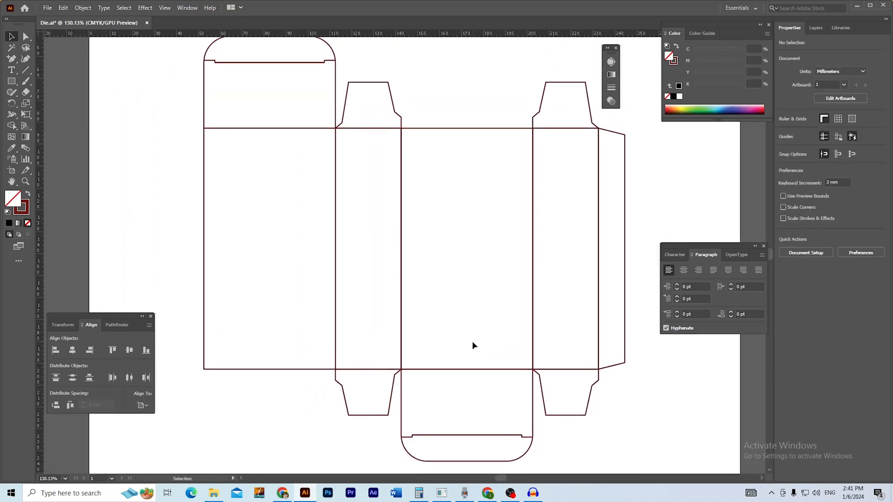
{"action": "left_click", "coordinate": [401, 230]}
{"action": "left_click", "coordinate": [178, 95]}
{"action": "left_click_drag", "start_coordinate": [184, 53], "coordinate": [657, 401]}
{"action": "left_click", "coordinate": [599, 368]}
{"action": "left_click", "coordinate": [652, 398]}
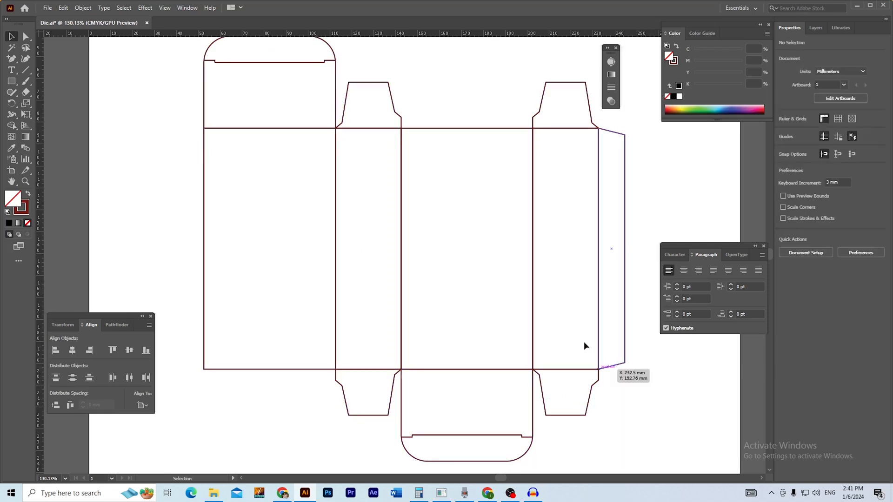
Copy the whole grouped layout and create a new layer above Layer 1
{"action": "left_click", "coordinate": [623, 222]}
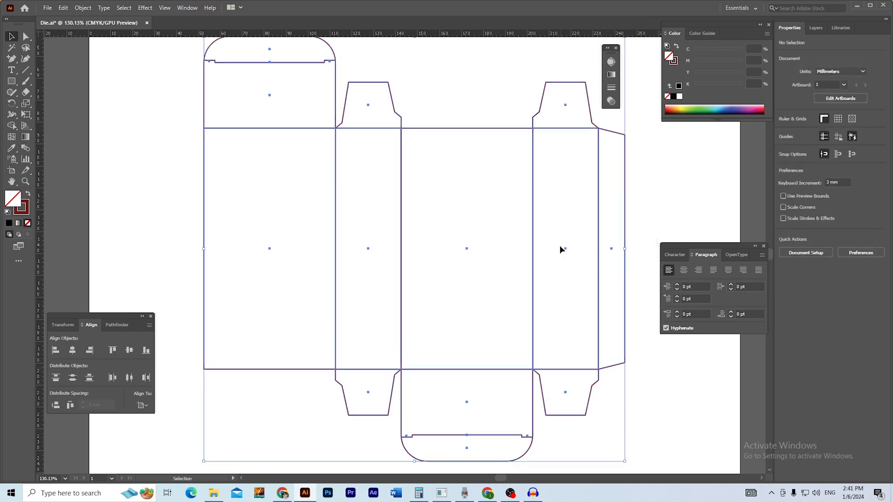
{"action": "left_click", "coordinate": [817, 30]}
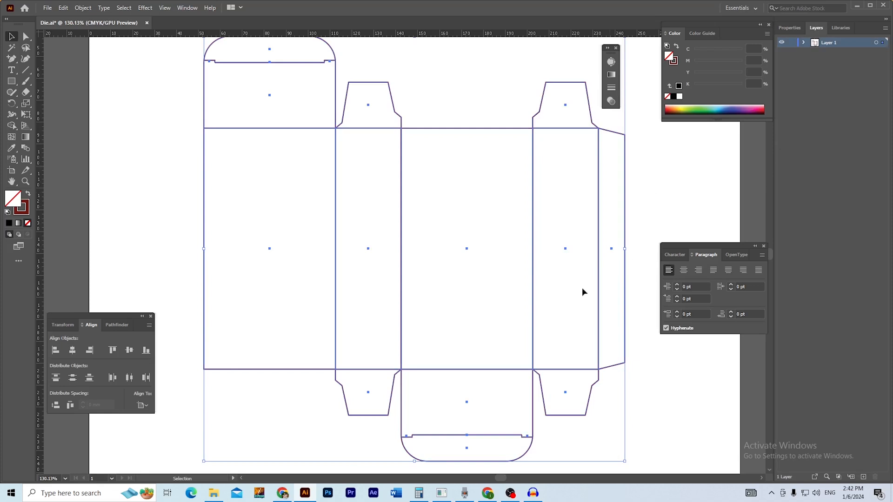
{"action": "left_click", "coordinate": [637, 186]}
{"action": "left_click", "coordinate": [305, 315]}
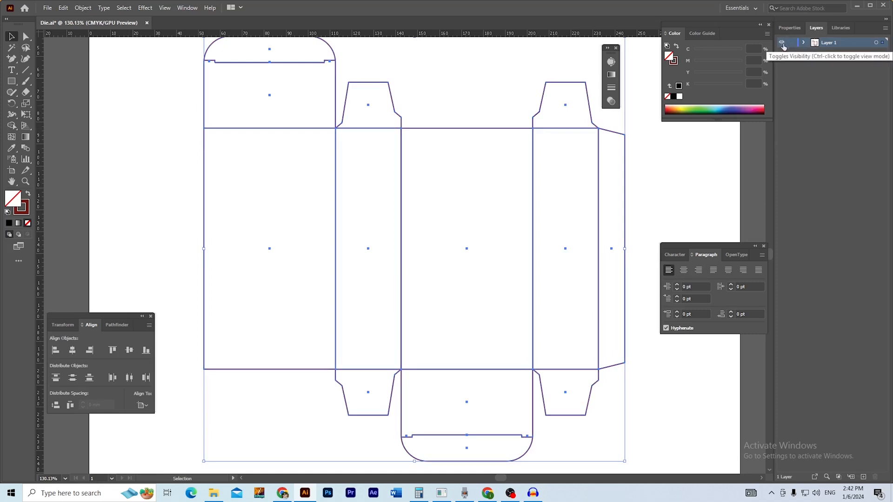
{"action": "left_click", "coordinate": [863, 477]}
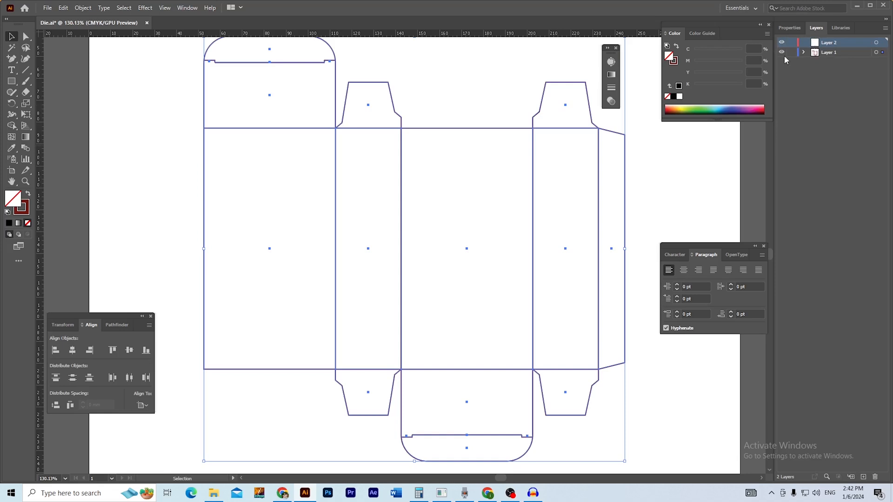
{"action": "key", "text": "ctrl+shift+a"}
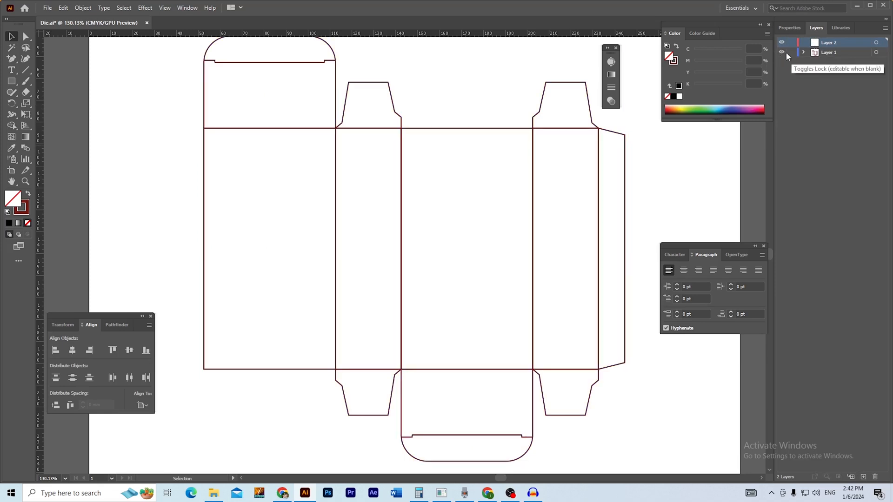
Hide Layer 1 and paste the copied layout in place on Layer 2
{"action": "left_click", "coordinate": [782, 52]}
{"action": "key", "text": "a"}
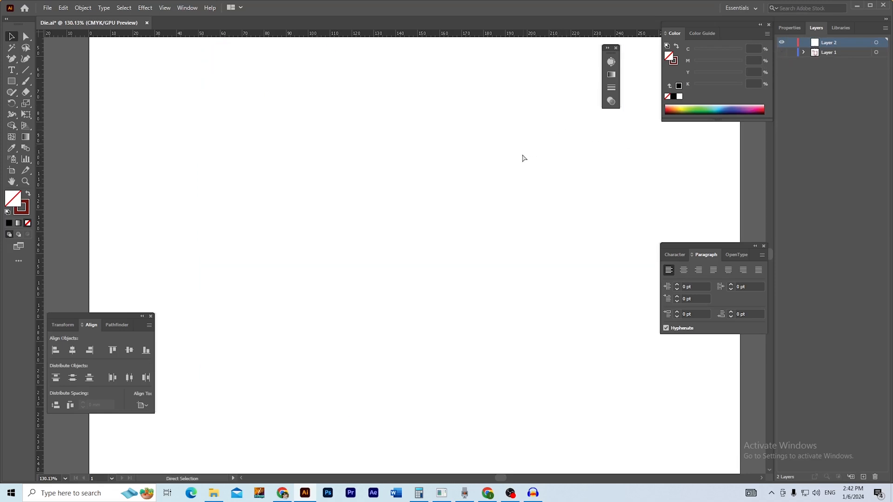
{"action": "key", "text": "ctrl+f"}
{"action": "left_click", "coordinate": [652, 175]}
Examine the duplicated layout on Layer 2, especially the fold line between the upper lid and its panel
{"action": "left_click_drag", "start_coordinate": [552, 217], "coordinate": [492, 221]}
{"action": "left_click_drag", "start_coordinate": [498, 227], "coordinate": [552, 233]}
{"action": "left_click_drag", "start_coordinate": [480, 236], "coordinate": [536, 240]}
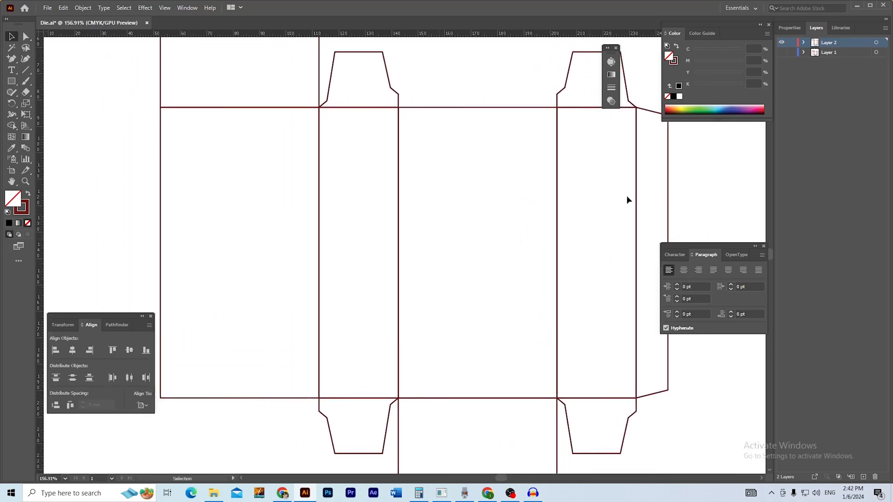
{"action": "left_click_drag", "start_coordinate": [585, 207], "coordinate": [522, 211]}
{"action": "left_click_drag", "start_coordinate": [515, 212], "coordinate": [490, 230]}
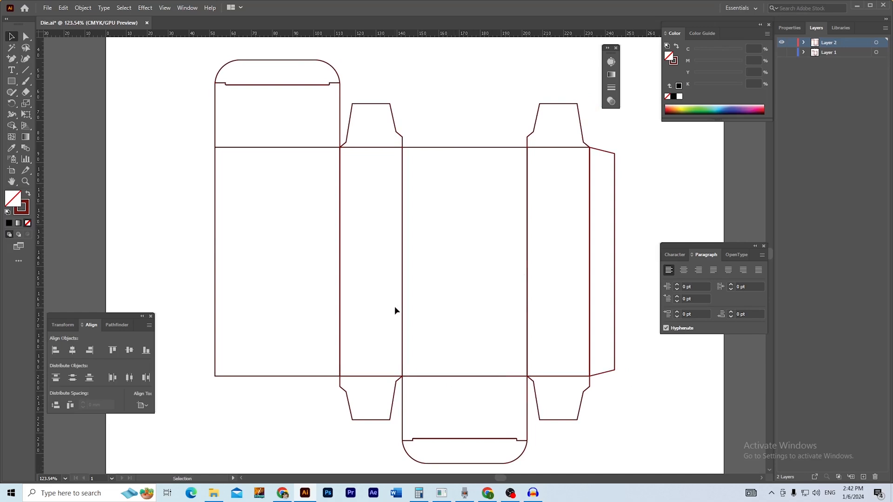
{"action": "scroll", "coordinate": [245, 153], "scroll_direction": "up", "scroll_amount": 4}
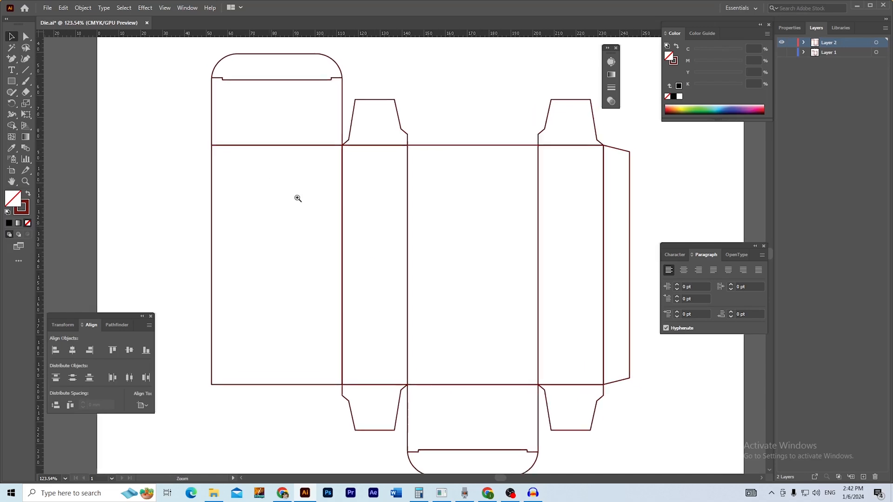
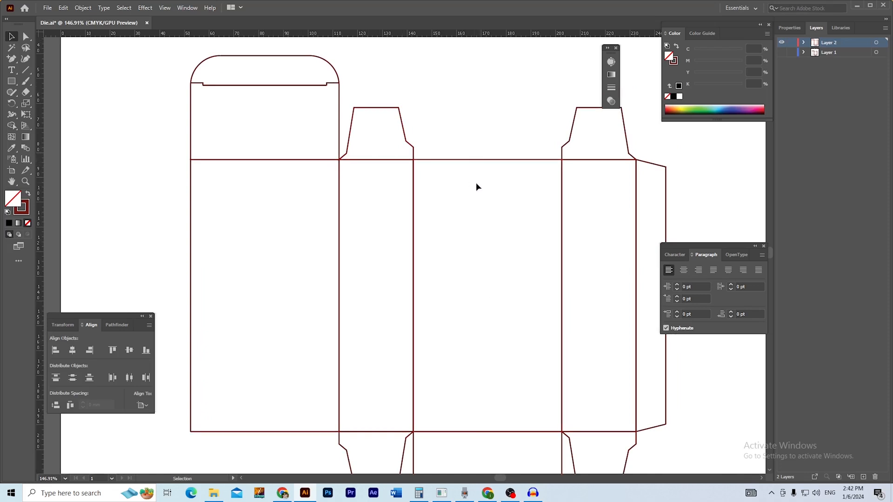
{"action": "left_click_drag", "start_coordinate": [182, 160], "coordinate": [365, 208]}
{"action": "left_click_drag", "start_coordinate": [351, 154], "coordinate": [342, 256]}
{"action": "left_click_drag", "start_coordinate": [337, 257], "coordinate": [303, 262]}
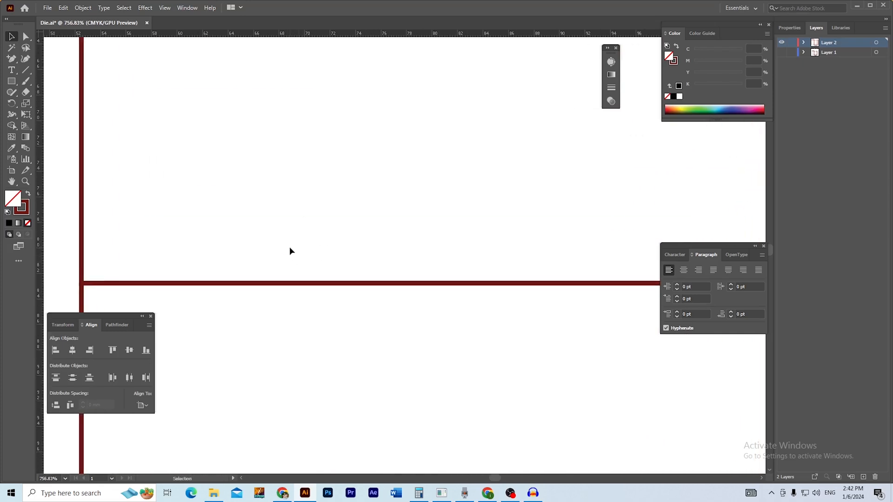
Add a "CR" text label just above the fold line between the upper lid and its panel
{"action": "left_click", "coordinate": [12, 70]}
{"action": "left_click", "coordinate": [339, 261]}
{"action": "type", "text": "CR"}
{"action": "left_click", "coordinate": [12, 36]}
{"action": "left_click_drag", "start_coordinate": [365, 269], "coordinate": [473, 260]}
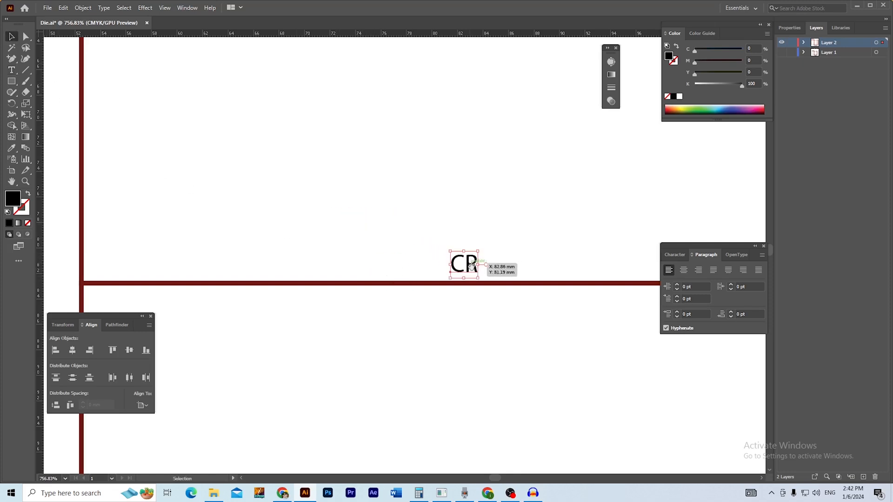
Copy the CR label to just below the upper edge of the second wide panel
{"action": "key", "text": "ctrl+minus"}
{"action": "key", "text": "ctrl+minus"}
{"action": "key", "text": "ctrl+minus"}
{"action": "left_click", "coordinate": [467, 195]}
{"action": "left_click_drag", "start_coordinate": [310, 252], "coordinate": [590, 253]}
{"action": "left_click_drag", "start_coordinate": [577, 285], "coordinate": [397, 285]}
{"action": "left_click_drag", "start_coordinate": [416, 248], "coordinate": [599, 266]}
{"action": "key", "text": "ctrl+z"}
{"action": "scroll", "coordinate": [365, 295], "scroll_direction": "up", "scroll_amount": 5}
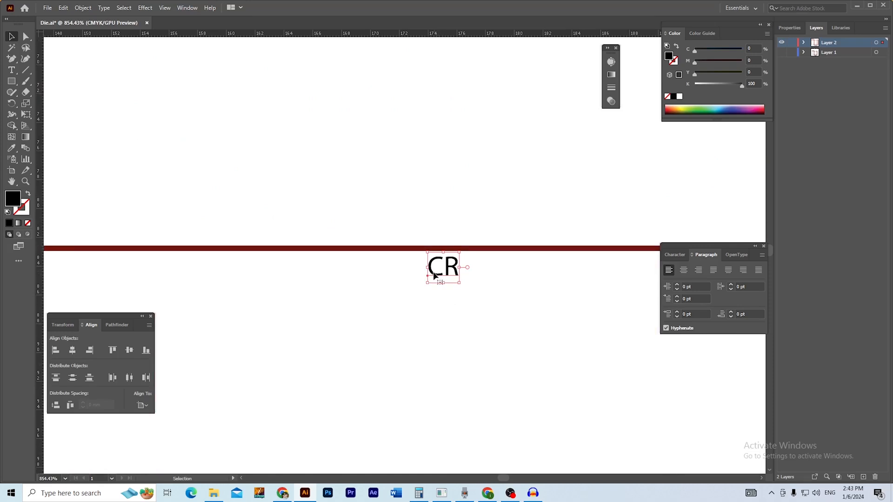
Change the copied label's text to "Cut" beneath the second wide panel's upper edge
{"action": "left_click", "coordinate": [11, 70]}
{"action": "double_click", "coordinate": [447, 268]}
{"action": "type", "text": "C"}
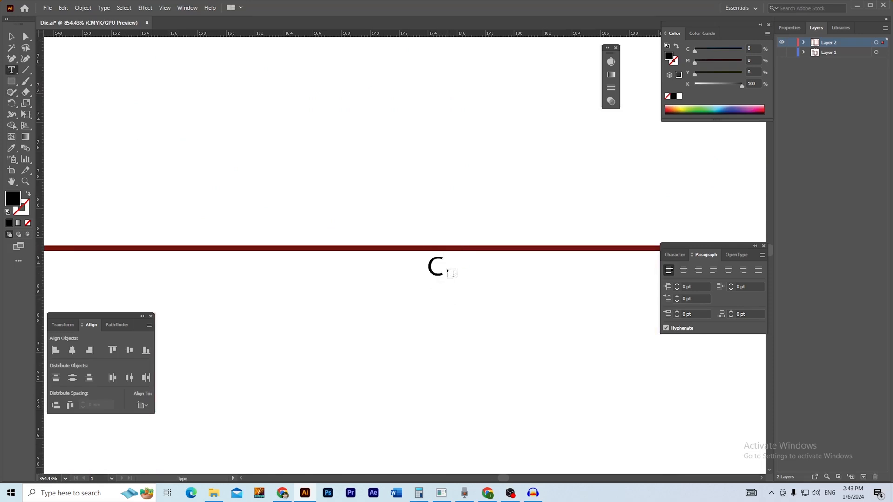
{"action": "type", "text": "ut"}
{"action": "left_click", "coordinate": [11, 37]}
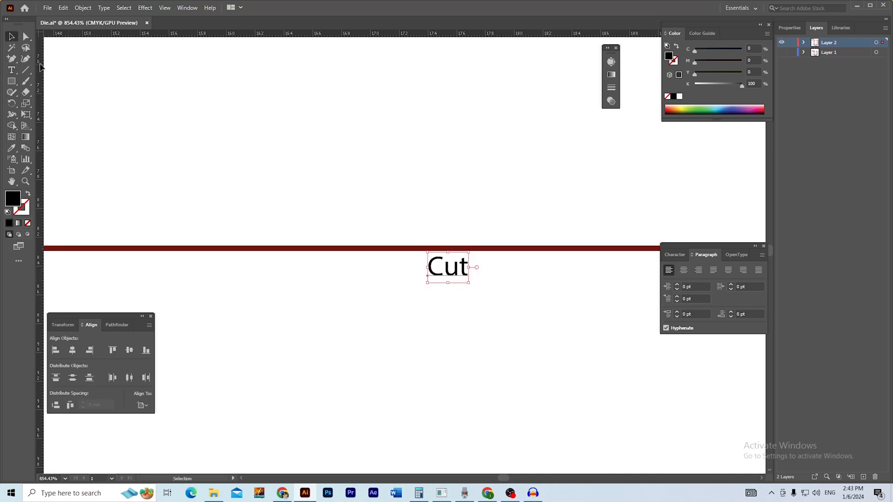
Copy the Cut label to the small notch where the upper lid meets its tuck flap
{"action": "scroll", "coordinate": [321, 258], "scroll_direction": "down", "scroll_amount": 5}
{"action": "left_click_drag", "start_coordinate": [298, 265], "coordinate": [346, 165]}
{"action": "scroll", "coordinate": [391, 284], "scroll_direction": "down", "scroll_amount": 2}
{"action": "key", "text": "z"}
{"action": "left_click", "coordinate": [385, 182]}
{"action": "left_click_drag", "start_coordinate": [382, 192], "coordinate": [512, 261]}
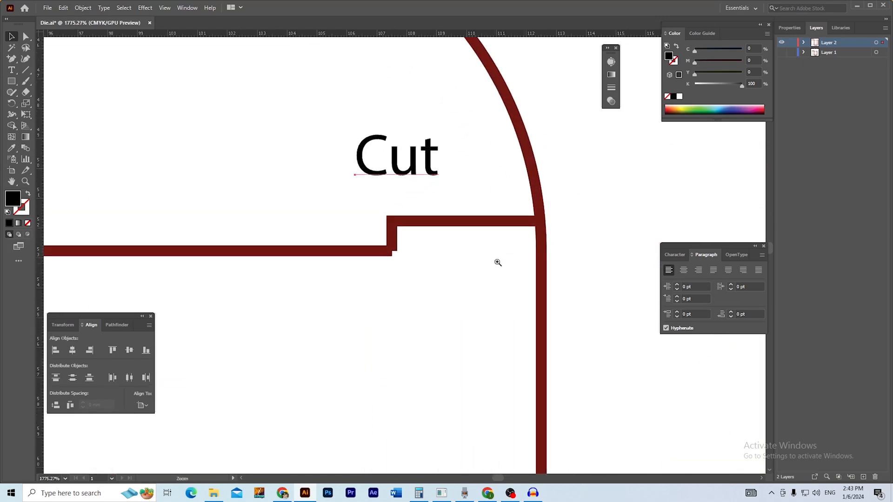
{"action": "key", "text": "v"}
{"action": "left_click_drag", "start_coordinate": [391, 212], "coordinate": [451, 230]}
Change the text of the label beside the tuck flap's notch to "Lock"
{"action": "double_click", "coordinate": [452, 230]}
{"action": "double_click", "coordinate": [435, 219]}
{"action": "type", "text": "KL"}
{"action": "key", "text": "BackSpace"}
{"action": "key", "text": "BackSpace"}
{"action": "type", "text": "Lock"}
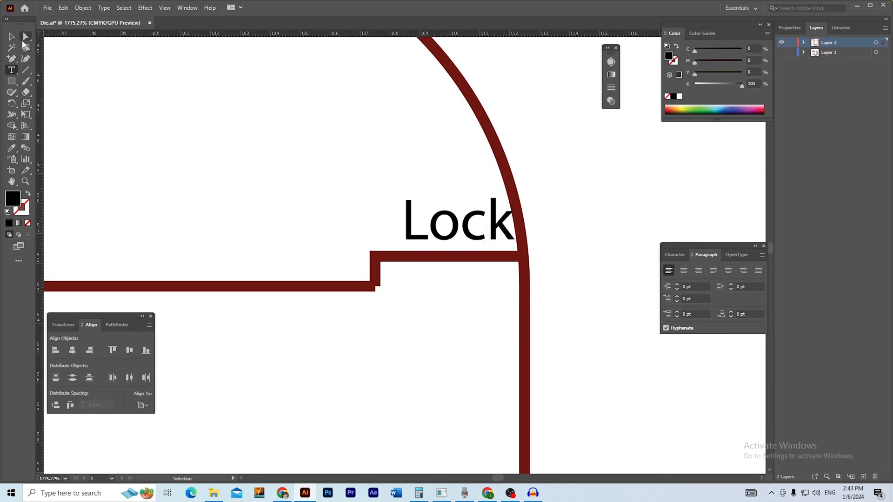
{"action": "key", "text": "Escape"}
Position the Lock label directly above the notch at the end of the upper tuck flap's fold line
{"action": "left_click_drag", "start_coordinate": [441, 238], "coordinate": [430, 240]}
{"action": "left_click_drag", "start_coordinate": [475, 257], "coordinate": [445, 275]}
{"action": "left_click_drag", "start_coordinate": [505, 314], "coordinate": [460, 300]}
{"action": "mouse_move", "coordinate": [431, 301]}
{"action": "left_mouse_down"}
{"action": "mouse_move", "coordinate": [393, 303]}
{"action": "mouse_move", "coordinate": [431, 288]}
{"action": "left_mouse_up"}
{"action": "left_click", "coordinate": [505, 240]}
{"action": "left_click_drag", "start_coordinate": [472, 254], "coordinate": [573, 301]}
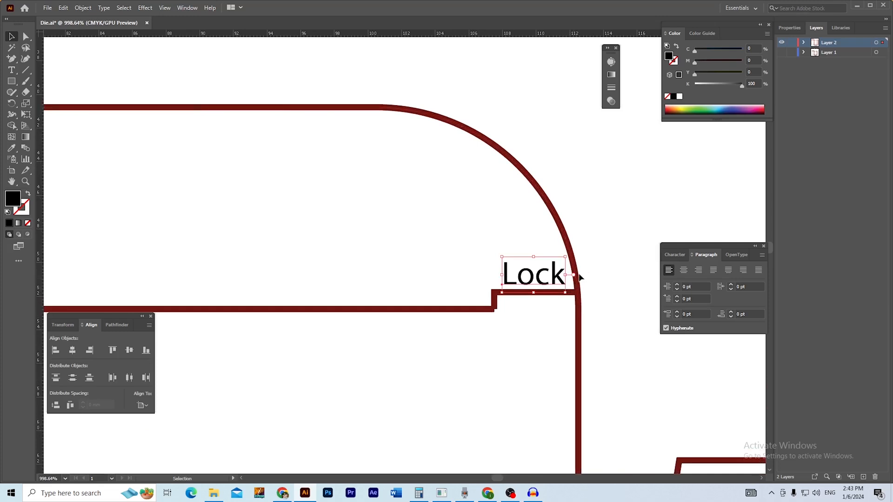
Delete the Lock, Cut and CR labels from the layout
{"action": "key", "text": "Delete"}
{"action": "left_click_drag", "start_coordinate": [527, 314], "coordinate": [361, 162]}
{"action": "left_click_drag", "start_coordinate": [500, 289], "coordinate": [431, 278]}
{"action": "left_click_drag", "start_coordinate": [539, 290], "coordinate": [463, 215]}
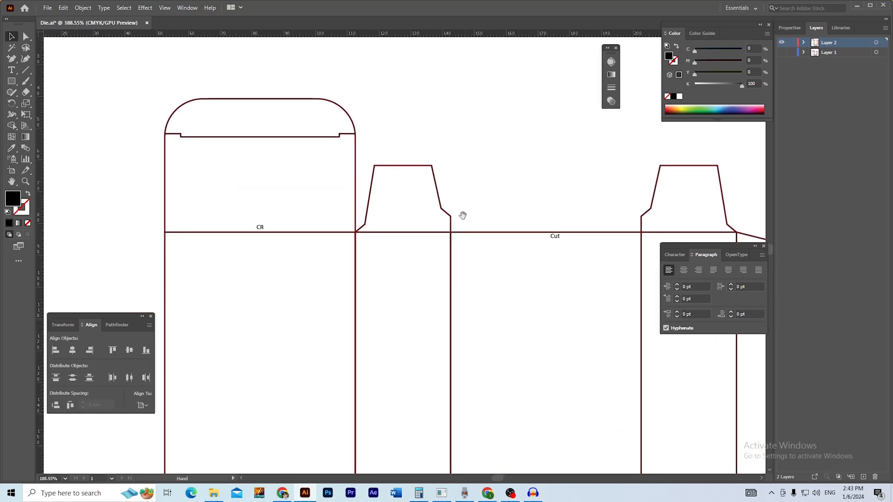
{"action": "left_click", "coordinate": [554, 237]}
{"action": "key", "text": "Delete"}
{"action": "left_click", "coordinate": [265, 229]}
{"action": "scroll", "coordinate": [382, 287], "scroll_direction": "down", "scroll_amount": 4}
{"action": "key", "text": "Delete"}
{"action": "left_click_drag", "start_coordinate": [466, 306], "coordinate": [460, 267]}
{"action": "scroll", "coordinate": [389, 269], "scroll_direction": "down", "scroll_amount": 2}
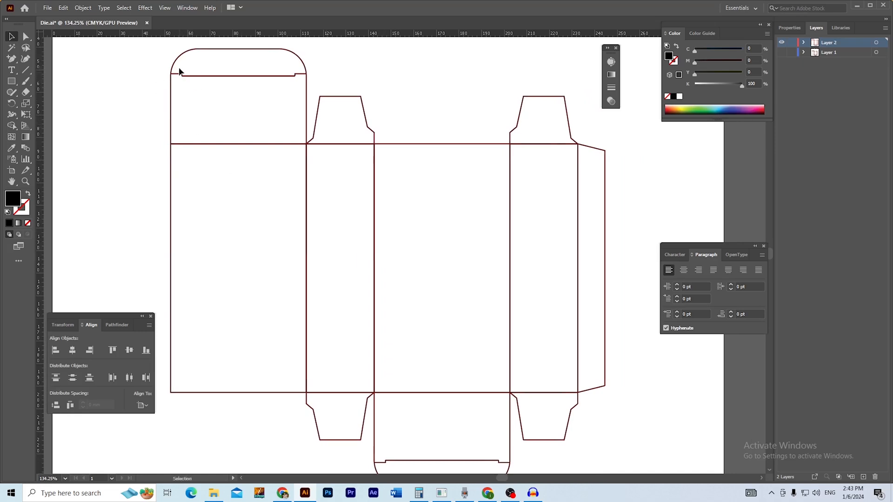
{"action": "left_click_drag", "start_coordinate": [149, 68], "coordinate": [614, 409]}
{"action": "left_click_drag", "start_coordinate": [520, 330], "coordinate": [540, 446]}
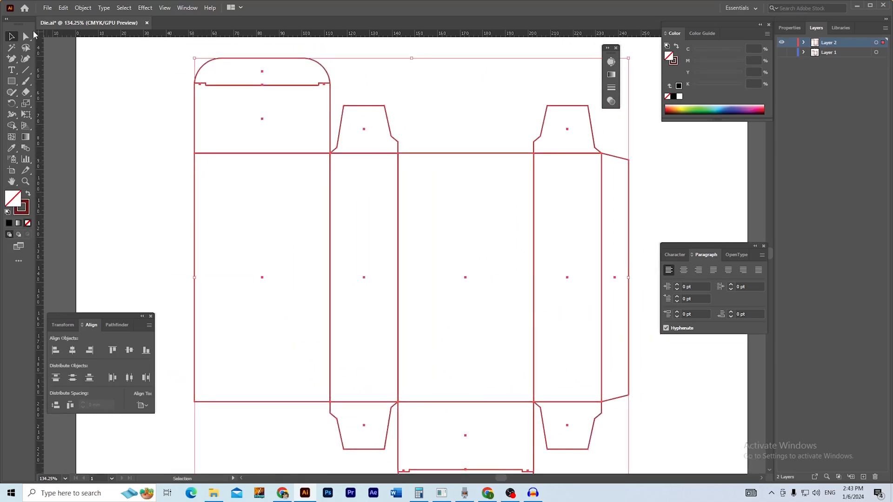
{"action": "left_click", "coordinate": [25, 37]}
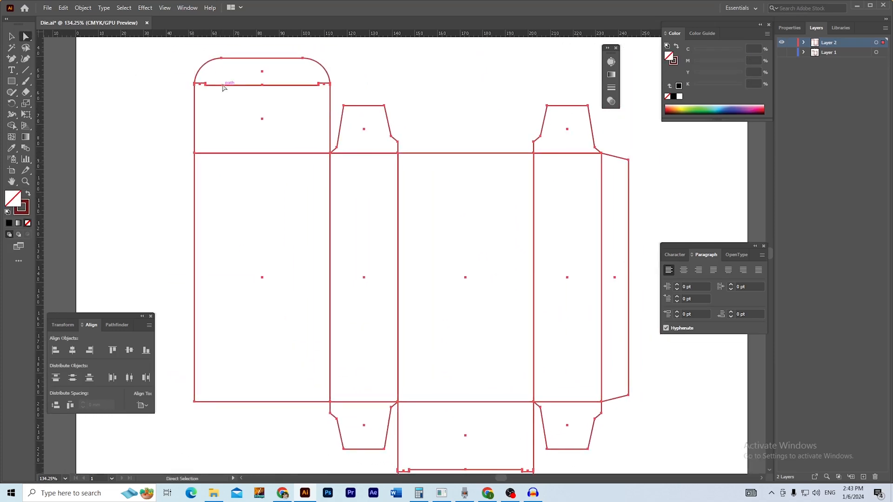
{"action": "left_click", "coordinate": [12, 36]}
{"action": "left_click", "coordinate": [84, 88]}
Select the inner fold lines of the panels, side flaps, glue flap, lower lid and both tuck flaps with Direct Selection
{"action": "left_click", "coordinate": [25, 36]}
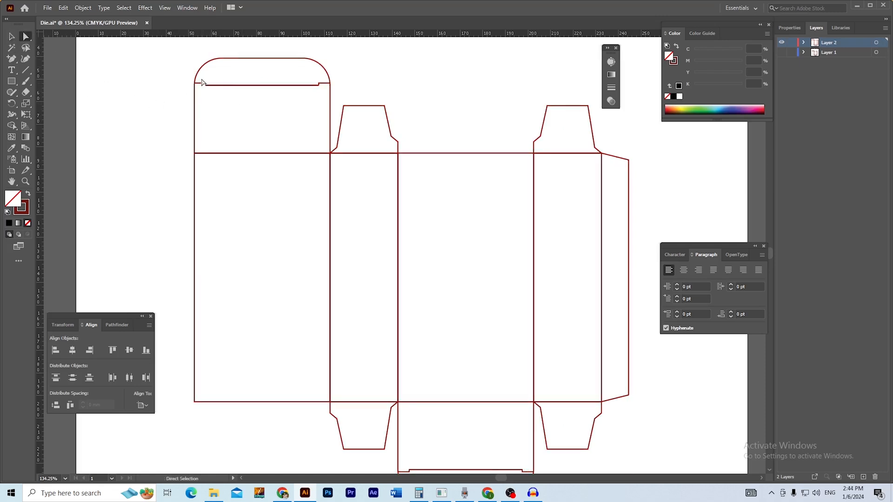
{"action": "left_click_drag", "start_coordinate": [223, 230], "coordinate": [611, 263]}
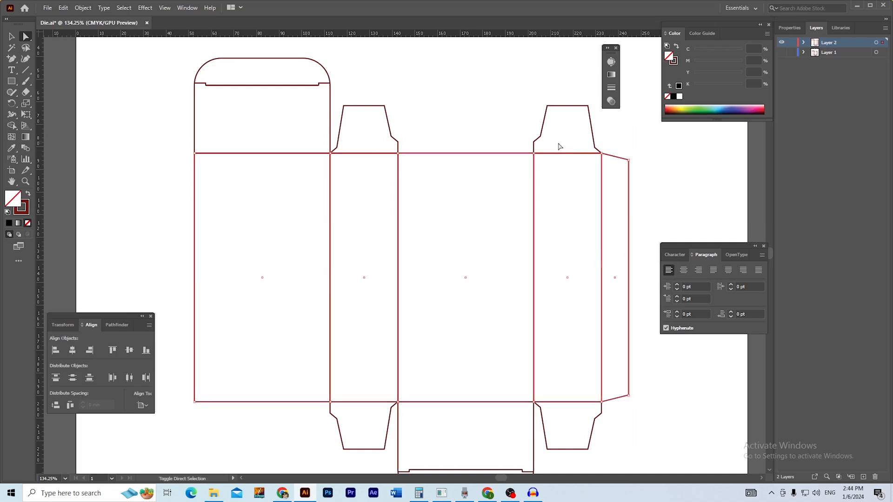
{"action": "left_click_drag", "start_coordinate": [581, 144], "coordinate": [548, 188]}
{"action": "left_click_drag", "start_coordinate": [376, 147], "coordinate": [355, 181]}
{"action": "left_click_drag", "start_coordinate": [321, 82], "coordinate": [203, 100]}
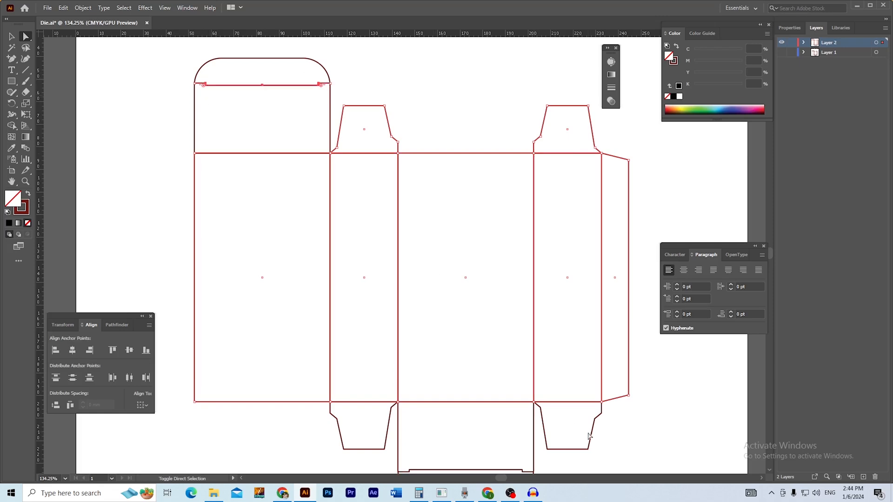
{"action": "left_click_drag", "start_coordinate": [559, 414], "coordinate": [580, 372]}
{"action": "left_click_drag", "start_coordinate": [384, 376], "coordinate": [516, 302]}
{"action": "scroll", "coordinate": [460, 372], "scroll_direction": "down", "scroll_amount": 3}
{"action": "key", "text": "v"}
{"action": "key", "text": "ctrl+1"}
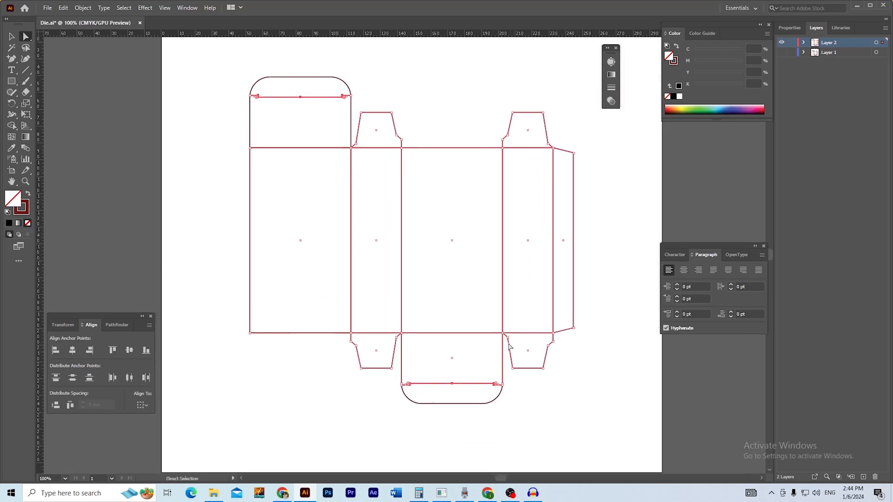
Undo the first cut, add the fold line below the upper lid to the selection, and cut all fold lines from the layout
{"action": "key", "text": "ctrl+x"}
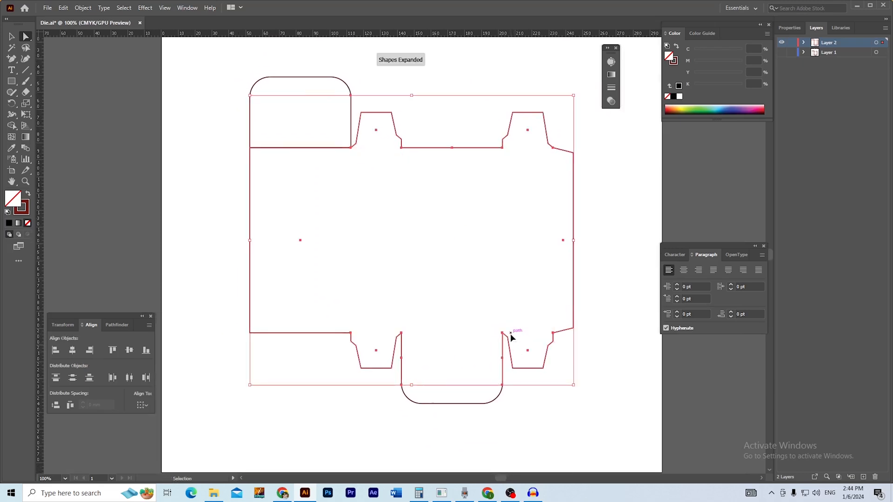
{"action": "key", "text": "v"}
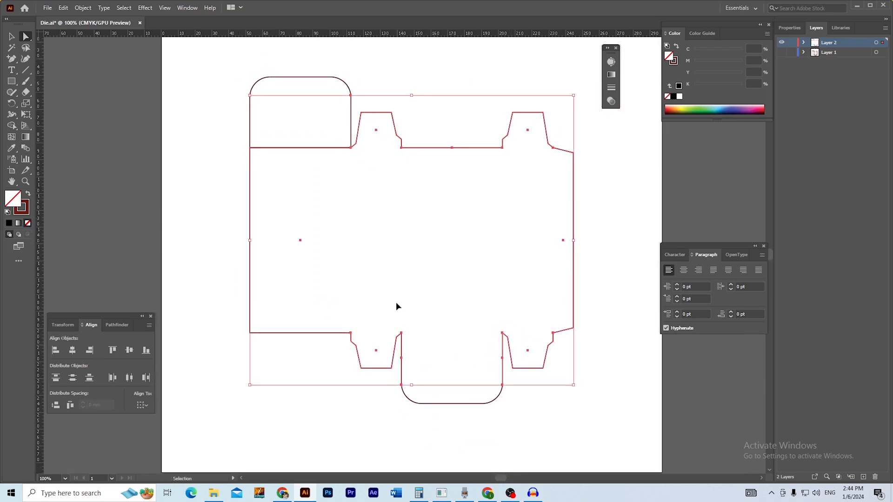
{"action": "key", "text": "ctrl+z"}
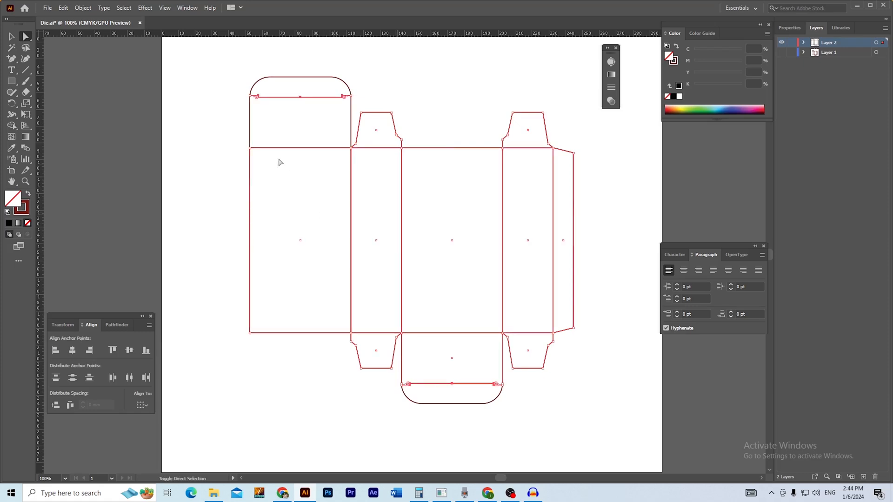
{"action": "left_click_drag", "start_coordinate": [284, 145], "coordinate": [298, 155]}
{"action": "key", "text": "ctrl+x"}
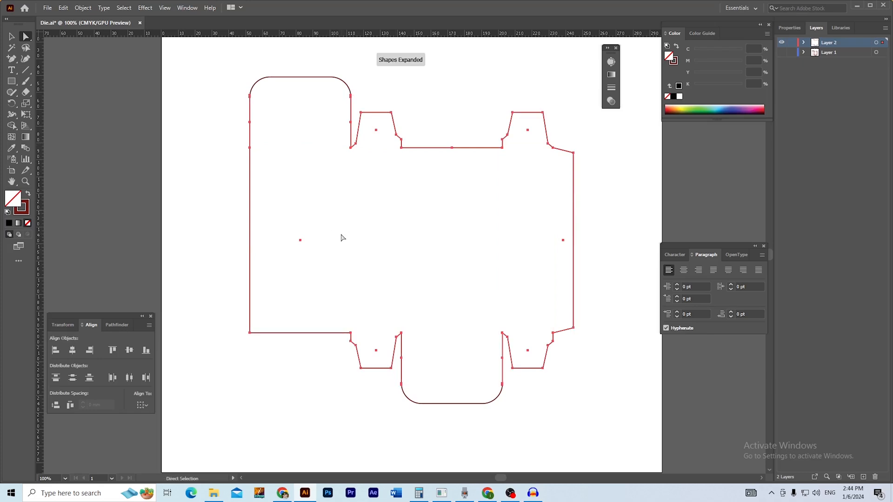
Check the remaining outer outline and rename Layer 2 as Bleed
{"action": "left_click", "coordinate": [11, 37]}
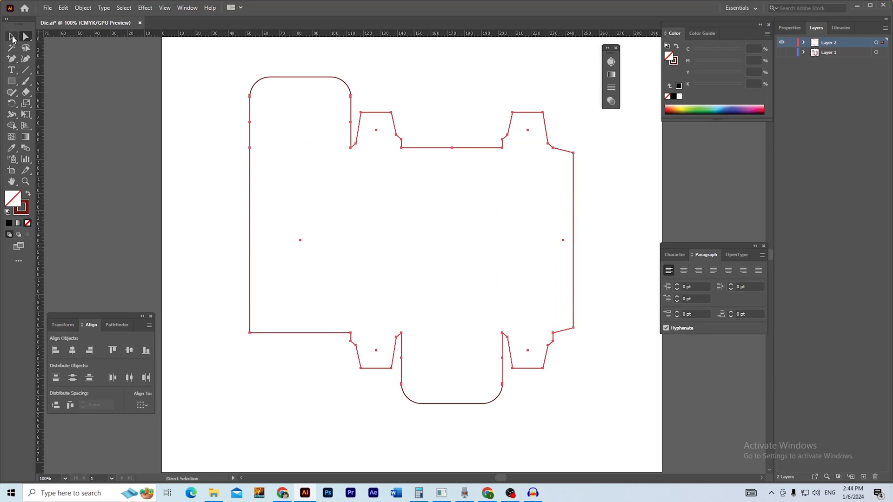
{"action": "left_click", "coordinate": [236, 74]}
{"action": "left_click_drag", "start_coordinate": [236, 75], "coordinate": [609, 413]}
{"action": "left_click", "coordinate": [561, 399]}
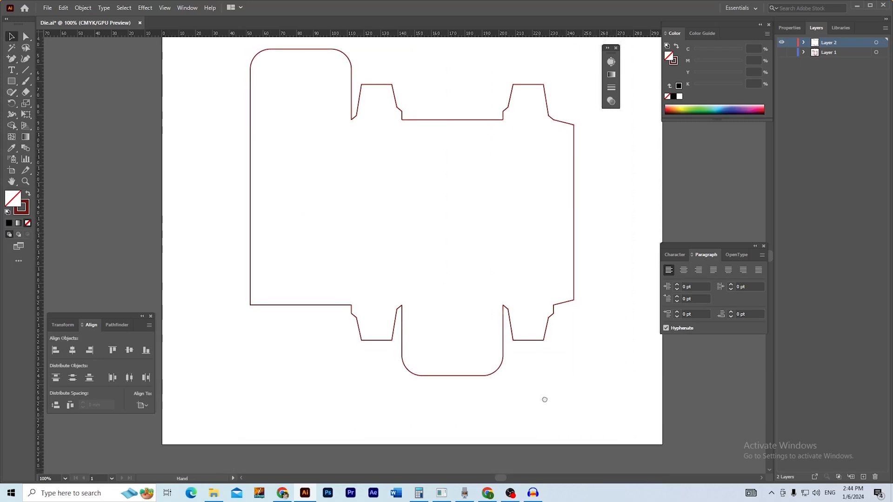
{"action": "left_click_drag", "start_coordinate": [543, 396], "coordinate": [561, 442]}
{"action": "left_click_drag", "start_coordinate": [576, 387], "coordinate": [563, 389]}
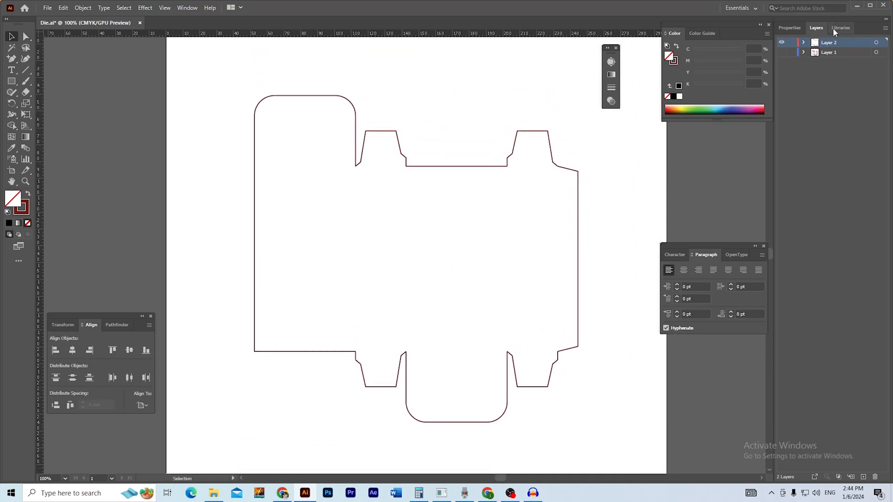
{"action": "double_click", "coordinate": [830, 43]}
{"action": "type", "text": "Bleed"}
{"action": "key", "text": "Return"}
Create a new layer above the Bleed layer and paste the cut fold lines in place on it
{"action": "left_click_drag", "start_coordinate": [233, 85], "coordinate": [608, 423]}
{"action": "left_click", "coordinate": [609, 414]}
{"action": "left_click", "coordinate": [863, 477]}
{"action": "key", "text": "a"}
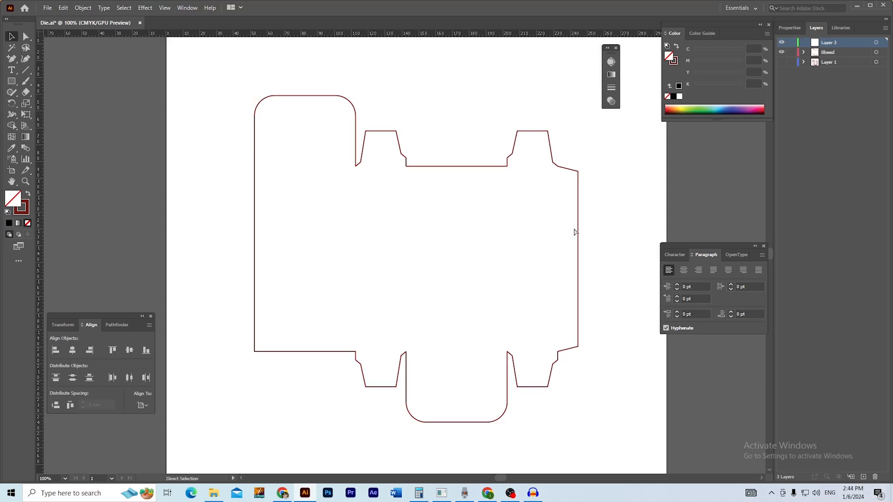
{"action": "key", "text": "v"}
{"action": "key", "text": "ctrl+f"}
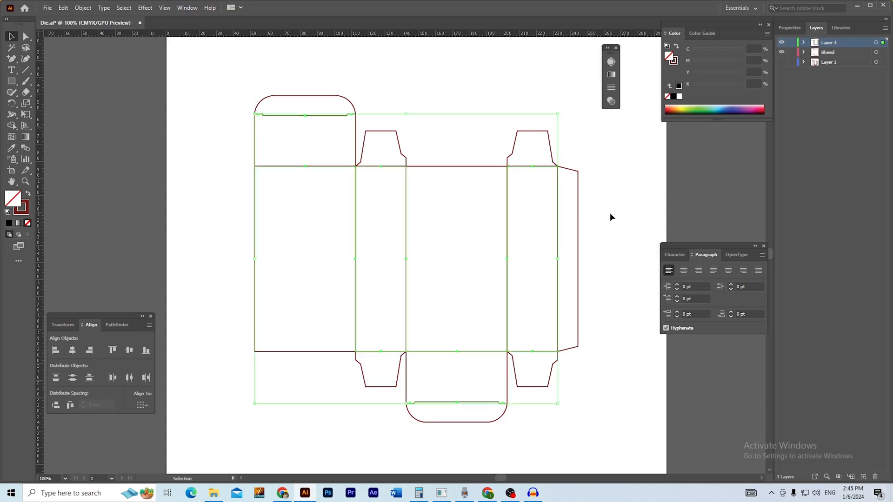
Rename Layer 3, which holds the fold lines, as CR
{"action": "key", "text": "ctrl+space"}
{"action": "left_click_drag", "start_coordinate": [341, 203], "coordinate": [413, 252]}
{"action": "key", "text": "ctrl+space"}
{"action": "left_click_drag", "start_coordinate": [486, 248], "coordinate": [441, 248]}
{"action": "left_click_drag", "start_coordinate": [478, 265], "coordinate": [450, 265]}
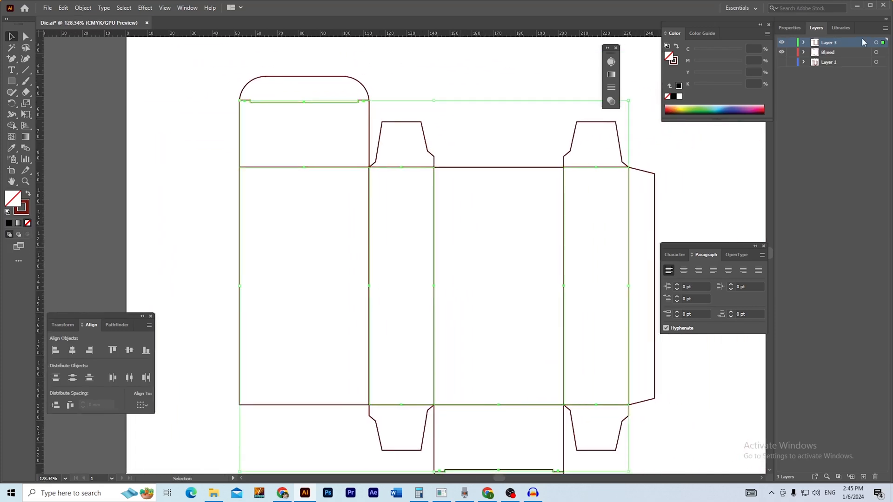
{"action": "double_click", "coordinate": [827, 42]}
{"action": "type", "text": "C"}
{"action": "key", "text": "Return"}
Turn the fold lines' stroke into a dashed line with a 5 pt dash
{"action": "left_click_drag", "start_coordinate": [479, 185], "coordinate": [438, 160]}
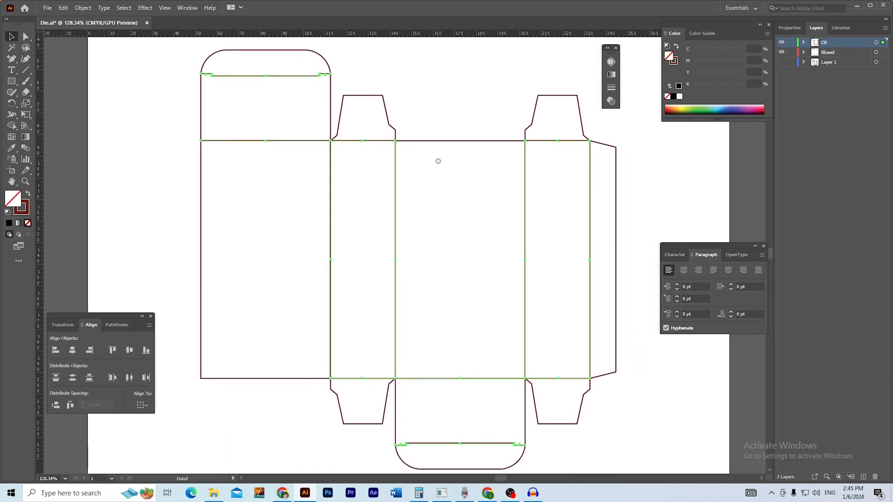
{"action": "left_click", "coordinate": [612, 88]}
{"action": "left_click", "coordinate": [514, 125]}
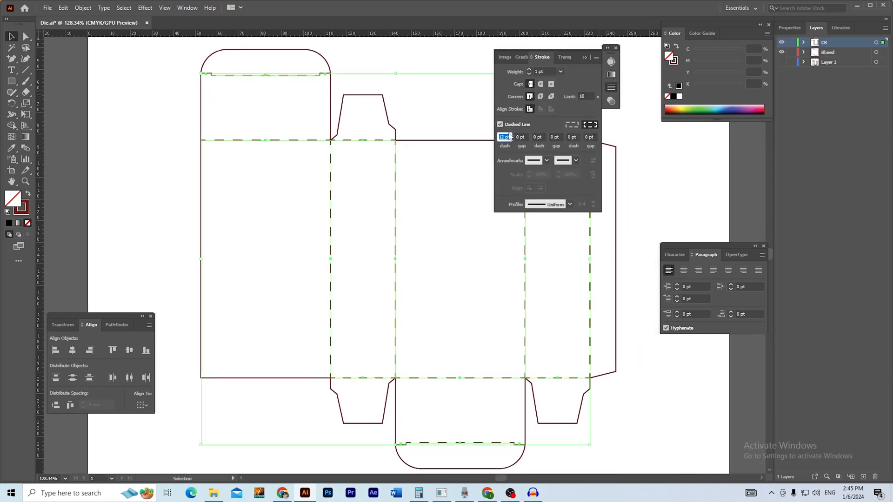
{"action": "type", "text": "5"}
{"action": "key", "text": "Tab"}
Set the fold lines' stroke colour to a 48% black grey and deselect them
{"action": "left_click", "coordinate": [675, 62]}
{"action": "mouse_move", "coordinate": [709, 51]}
{"action": "left_mouse_down"}
{"action": "mouse_move", "coordinate": [693, 50]}
{"action": "mouse_move", "coordinate": [691, 62]}
{"action": "left_mouse_up"}
{"action": "mouse_move", "coordinate": [742, 74]}
{"action": "left_mouse_down"}
{"action": "mouse_move", "coordinate": [677, 73]}
{"action": "mouse_move", "coordinate": [717, 86]}
{"action": "left_mouse_up"}
{"action": "left_click", "coordinate": [661, 159]}
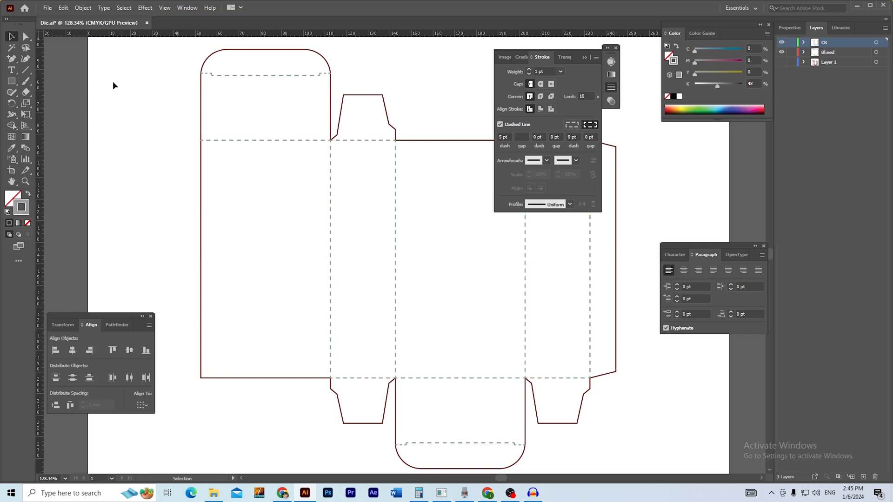
Examine the dashed grey fold lines against the solid outline, including the upper tuck flap's notched line
{"action": "scroll", "coordinate": [281, 126], "scroll_direction": "up", "scroll_amount": 4}
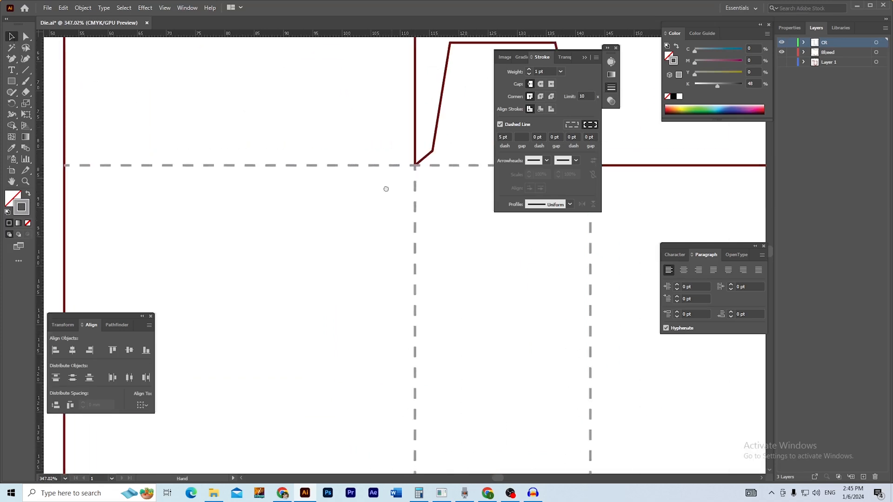
{"action": "scroll", "coordinate": [393, 154], "scroll_direction": "up", "scroll_amount": 3}
{"action": "scroll", "coordinate": [409, 148], "scroll_direction": "down", "scroll_amount": 4}
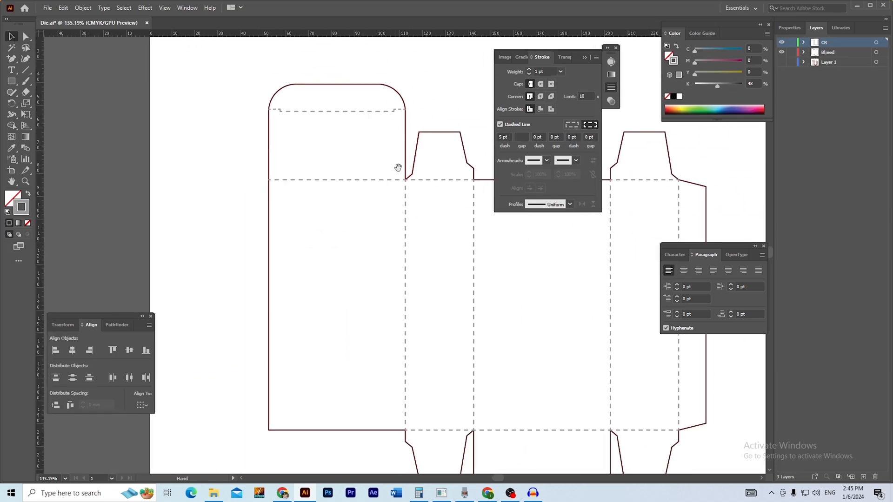
{"action": "left_click_drag", "start_coordinate": [399, 168], "coordinate": [285, 104]}
{"action": "left_click", "coordinate": [269, 64]}
{"action": "scroll", "coordinate": [364, 117], "scroll_direction": "down", "scroll_amount": 1}
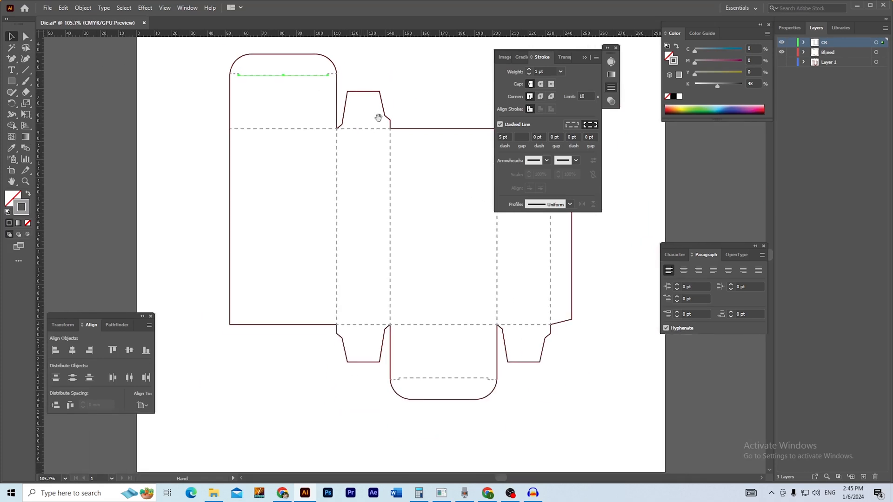
{"action": "left_click_drag", "start_coordinate": [364, 117], "coordinate": [348, 120]}
Hide the Bleed layer and examine the CR layer's dashed fold lines on their own
{"action": "left_click", "coordinate": [781, 52]}
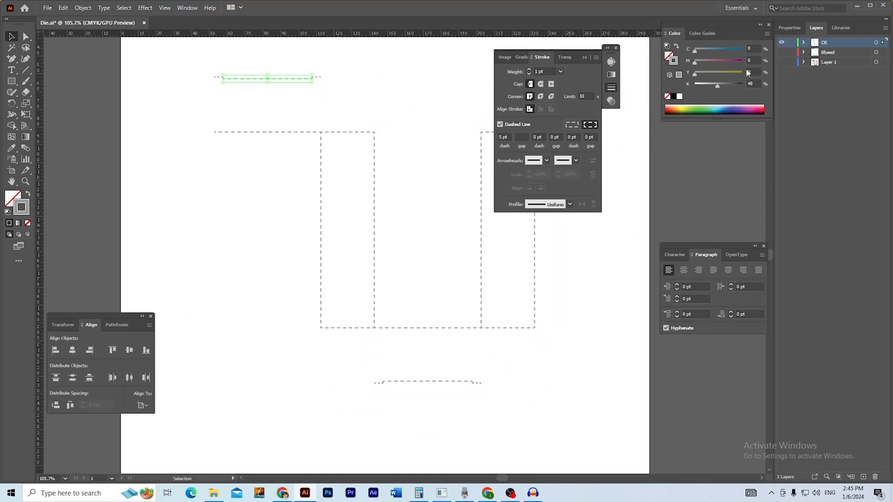
{"action": "scroll", "coordinate": [404, 278], "scroll_direction": "down", "scroll_amount": 1}
{"action": "key", "text": "a"}
{"action": "left_click_drag", "start_coordinate": [219, 98], "coordinate": [572, 384]}
{"action": "left_click", "coordinate": [549, 348]}
{"action": "left_click_drag", "start_coordinate": [458, 309], "coordinate": [484, 336], "text": "ctrl"}
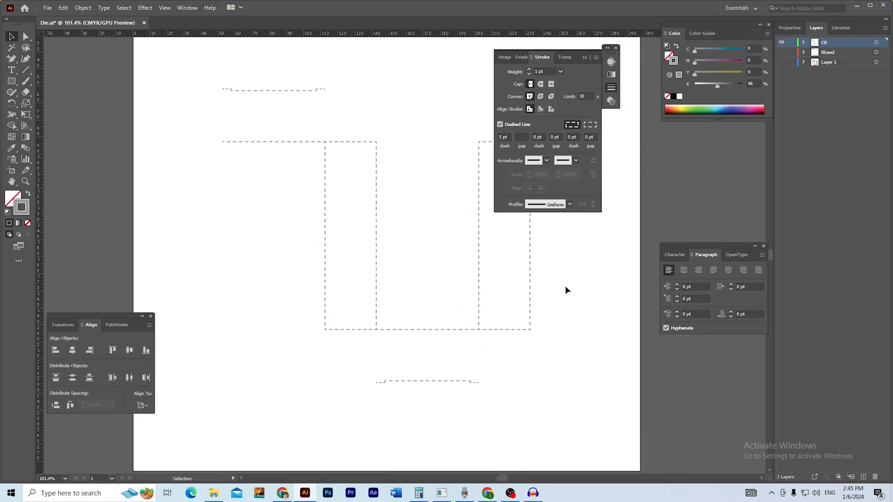
Hide the CR layer and show the Bleed layer to examine the solid outer outline on its own
{"action": "left_click", "coordinate": [781, 42]}
{"action": "left_click", "coordinate": [782, 52]}
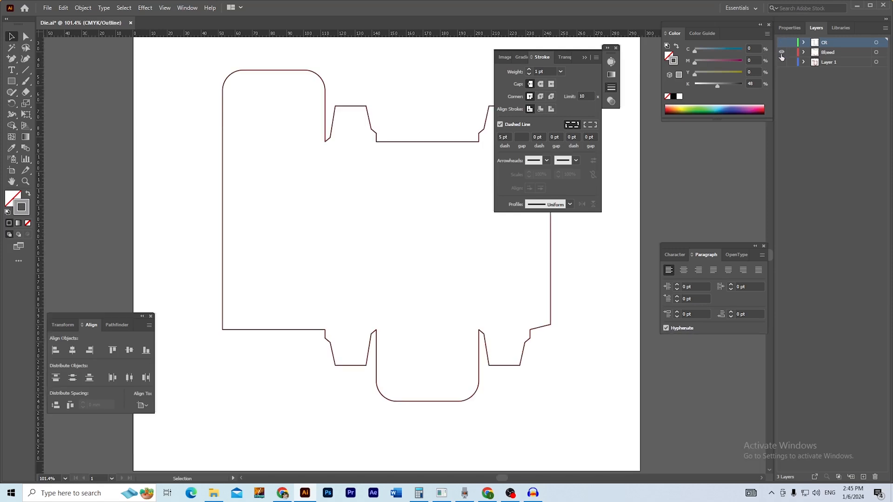
{"action": "scroll", "coordinate": [448, 255], "scroll_direction": "down", "scroll_amount": 2}
{"action": "left_click_drag", "start_coordinate": [305, 129], "coordinate": [559, 372]}
{"action": "left_click", "coordinate": [530, 354]}
{"action": "left_click_drag", "start_coordinate": [366, 242], "coordinate": [460, 299], "text": "ctrl"}
{"action": "left_click_drag", "start_coordinate": [461, 299], "coordinate": [436, 272]}
{"action": "left_click_drag", "start_coordinate": [443, 268], "coordinate": [379, 297]}
{"action": "left_click_drag", "start_coordinate": [361, 126], "coordinate": [307, 182]}
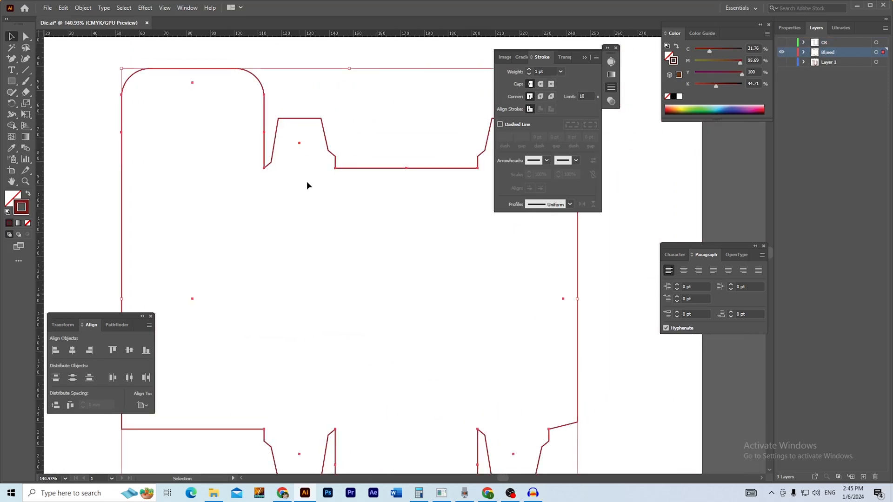
Close the floating Stroke and Align panels to clear the view of the outline
{"action": "left_click", "coordinate": [583, 56]}
{"action": "left_click", "coordinate": [597, 135]}
{"action": "left_click_drag", "start_coordinate": [527, 185], "coordinate": [557, 167]}
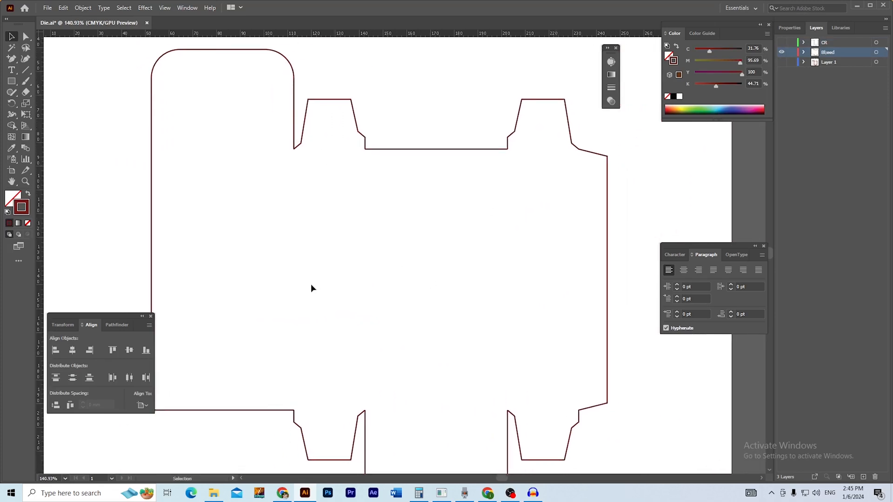
{"action": "left_click", "coordinate": [151, 317]}
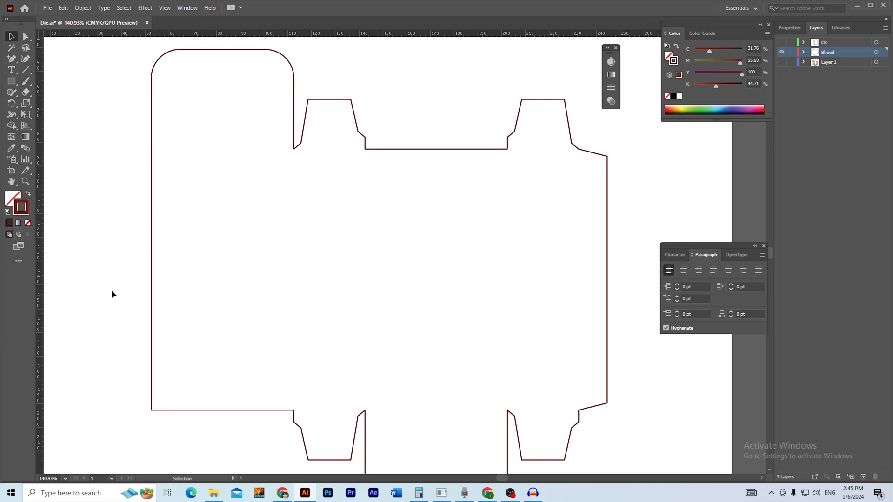
Try swapping the outline's stroke and fill colours to inspect the segments as filled shapes
{"action": "left_click_drag", "start_coordinate": [339, 302], "coordinate": [338, 296]}
{"action": "left_click_drag", "start_coordinate": [422, 70], "coordinate": [291, 211]}
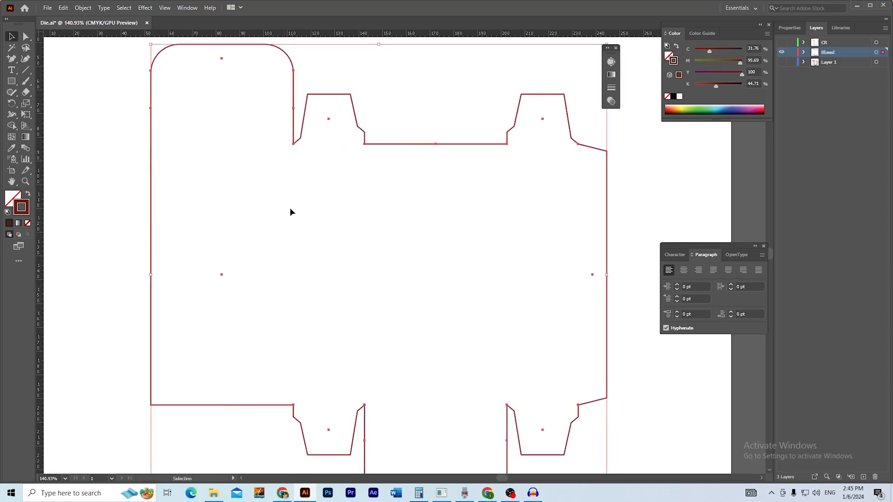
{"action": "left_click", "coordinate": [676, 46]}
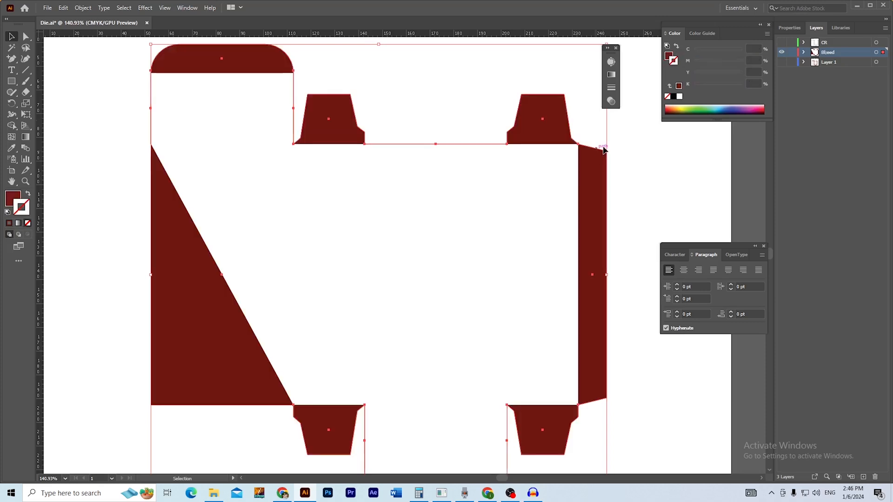
{"action": "left_click", "coordinate": [648, 189]}
{"action": "key", "text": "ctrl+0"}
{"action": "left_click", "coordinate": [320, 320]}
{"action": "key", "text": "a"}
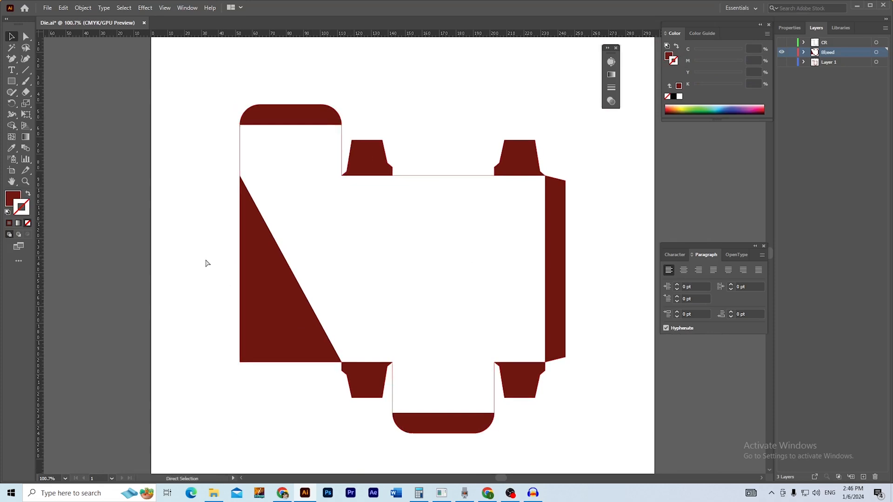
Swap the outline's fill and stroke back to a dark red stroke without fill
{"action": "key", "text": "ctrl+y"}
{"action": "key", "text": "ctrl+y"}
{"action": "key", "text": "v"}
{"action": "left_click_drag", "start_coordinate": [440, 365], "coordinate": [572, 432]}
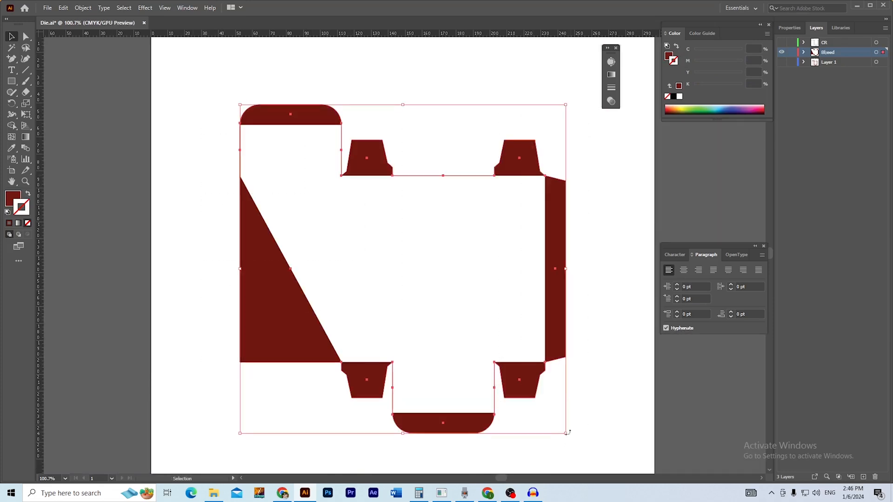
{"action": "scroll", "coordinate": [572, 395], "scroll_direction": "right", "scroll_amount": 1}
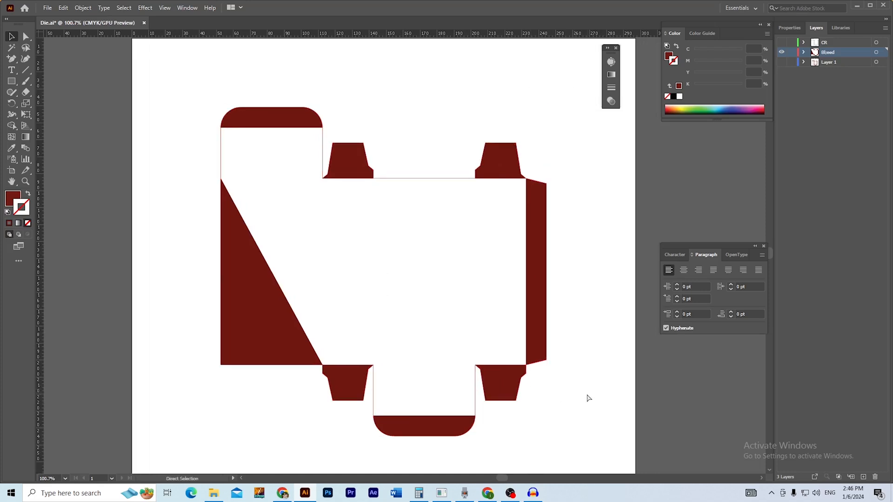
{"action": "key", "text": "shift+x"}
{"action": "key", "text": "ctrl+space"}
{"action": "left_click", "coordinate": [319, 187], "text": "ctrl"}
{"action": "left_click", "coordinate": [419, 104]}
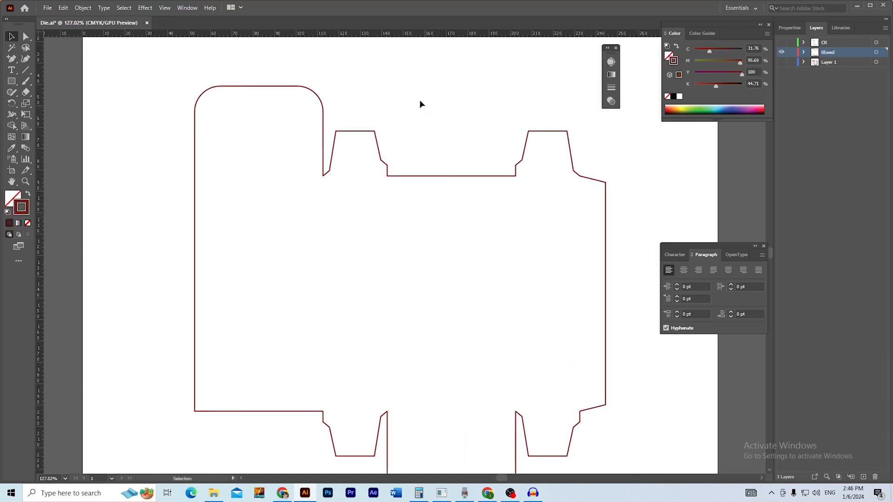
{"action": "left_click_drag", "start_coordinate": [173, 73], "coordinate": [630, 460]}
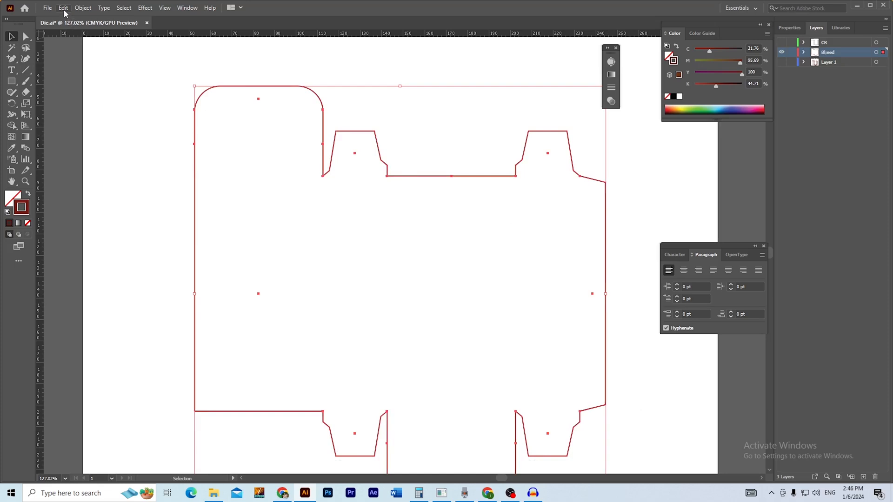
{"action": "left_click", "coordinate": [83, 8]}
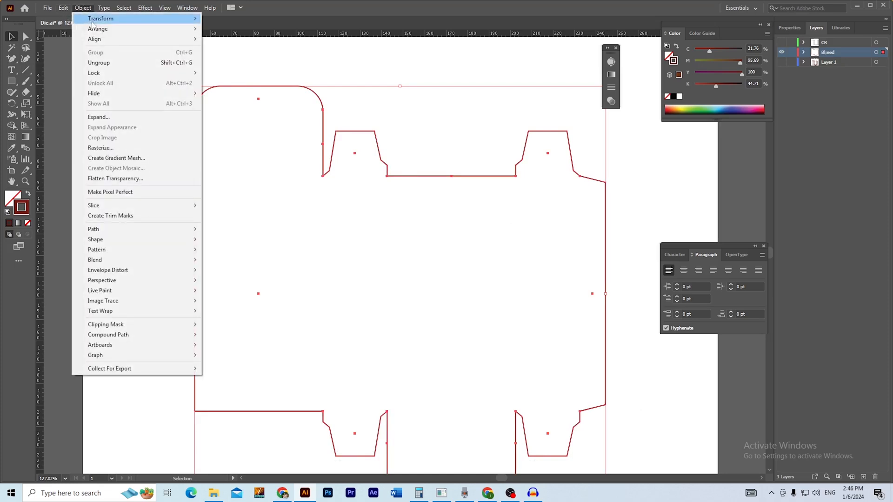
{"action": "mouse_move", "coordinate": [92, 22]}
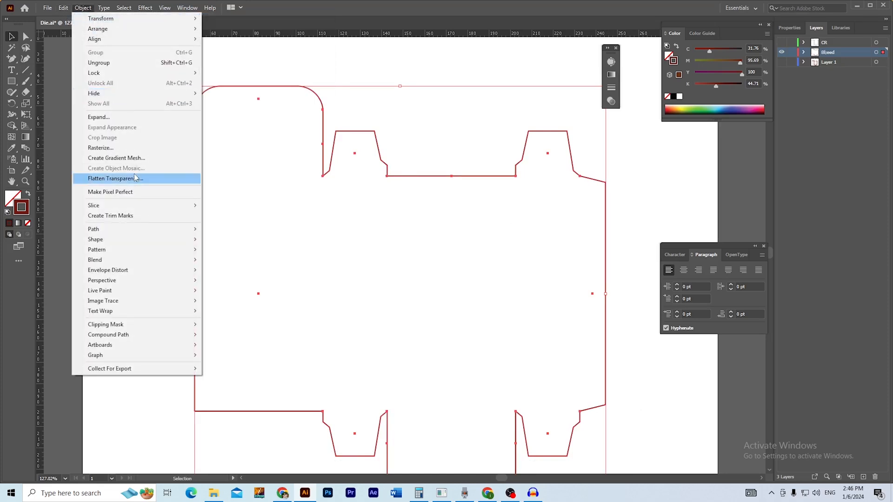
{"action": "mouse_move", "coordinate": [136, 238]}
{"action": "left_click", "coordinate": [260, 63]}
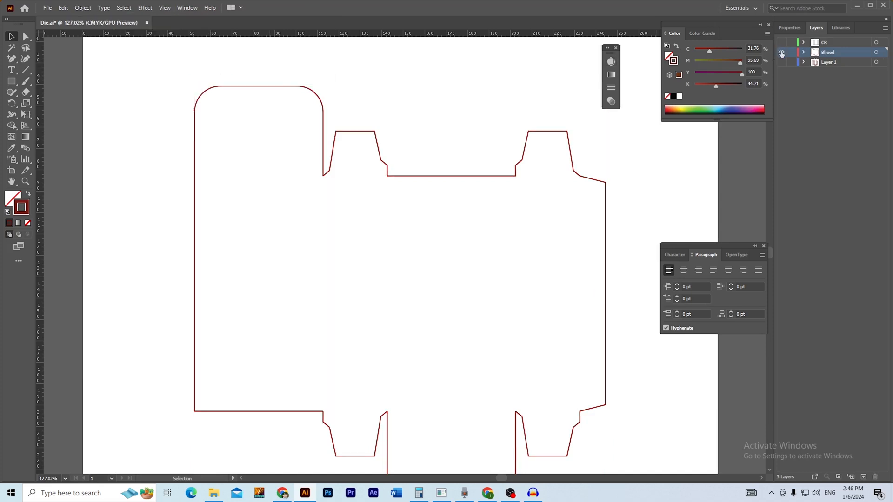
Duplicate the Bleed layer and hide the original, keeping only the copy visible
{"action": "left_click_drag", "start_coordinate": [841, 52], "coordinate": [864, 478]}
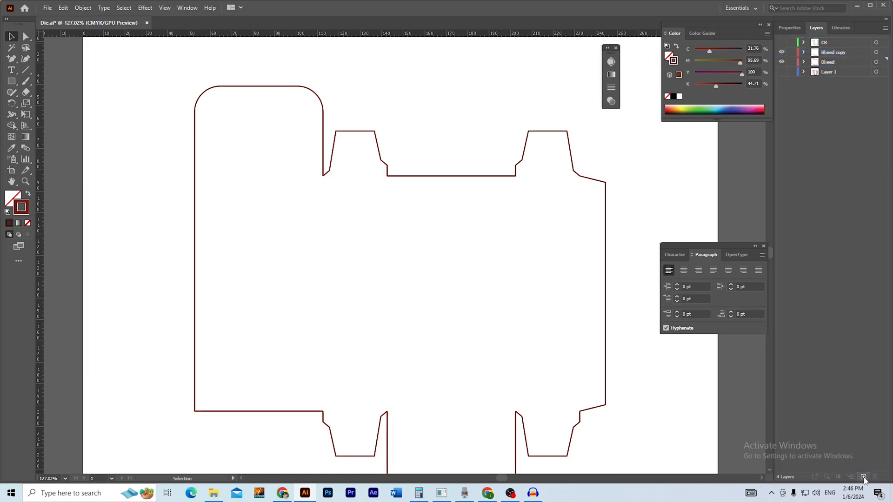
{"action": "left_click", "coordinate": [782, 62]}
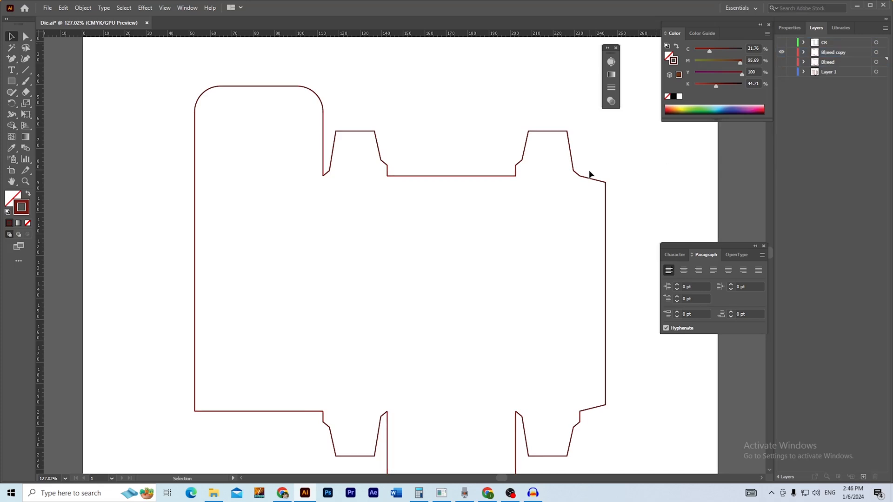
Select the whole outline on the copied Bleed layer and set up an Offset Path of 2 mm
{"action": "left_click_drag", "start_coordinate": [177, 82], "coordinate": [627, 461]}
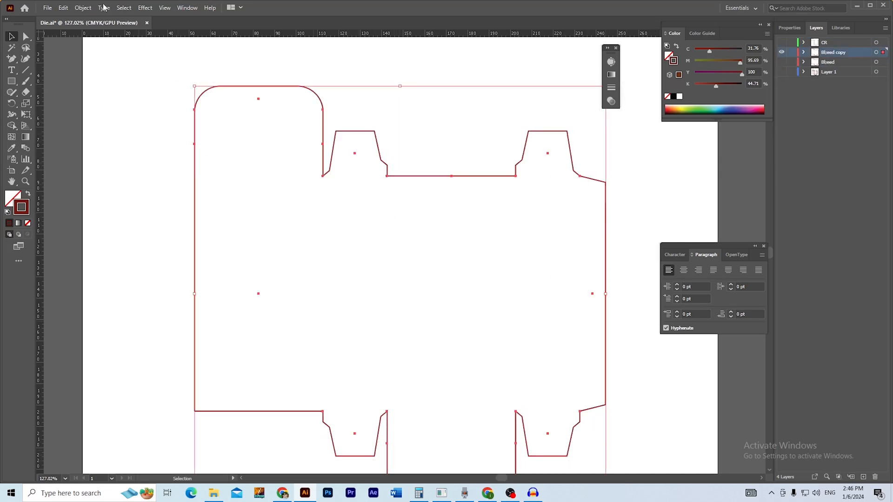
{"action": "left_click", "coordinate": [84, 8]}
{"action": "mouse_move", "coordinate": [128, 250]}
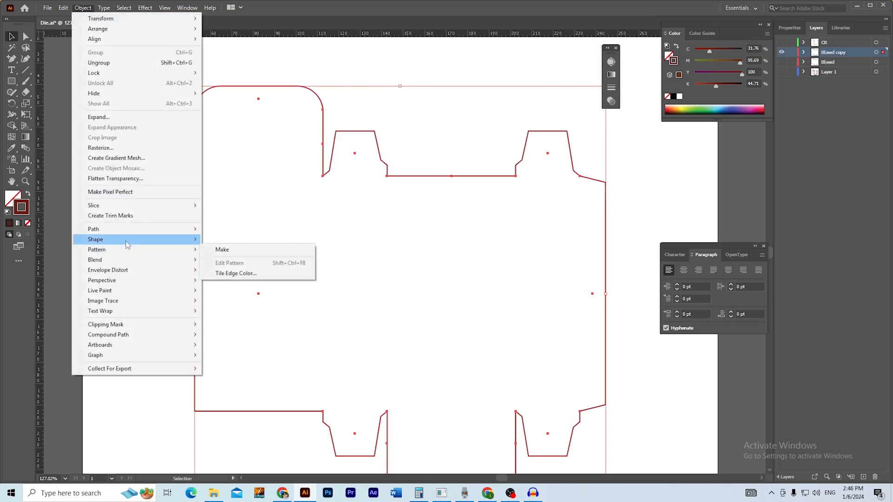
{"action": "mouse_move", "coordinate": [148, 231]}
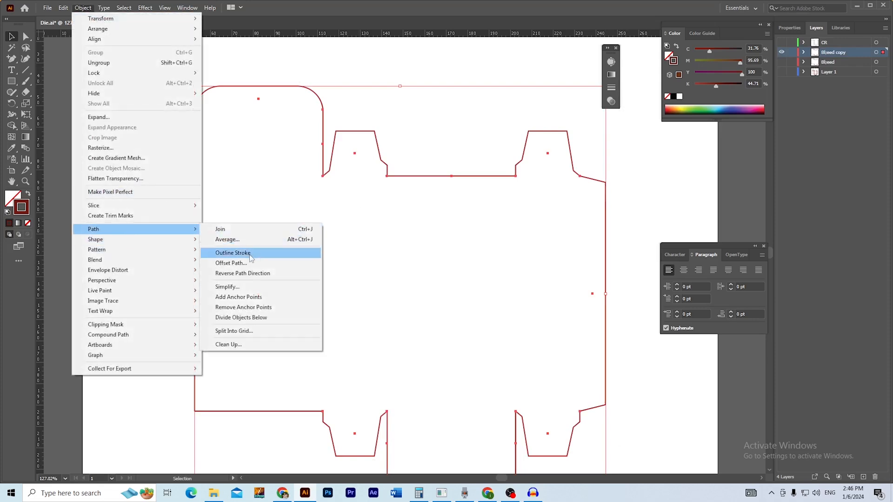
{"action": "left_click", "coordinate": [231, 263]}
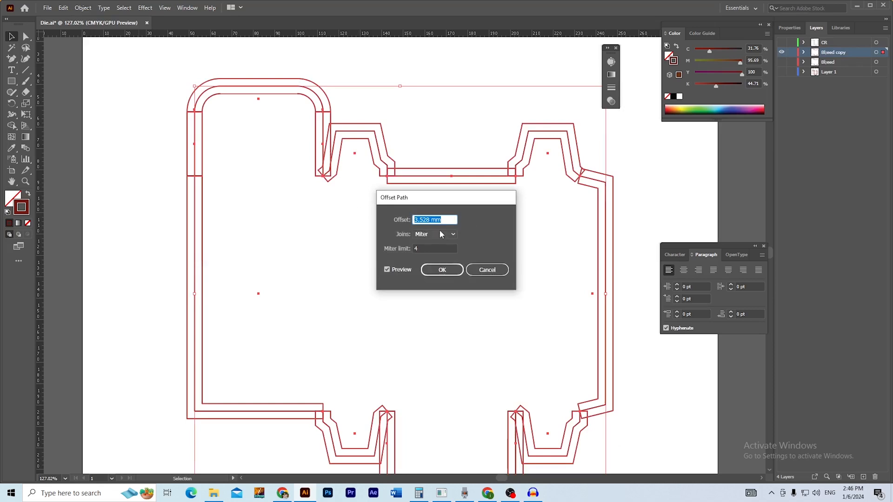
{"action": "left_click_drag", "start_coordinate": [442, 198], "coordinate": [509, 195]}
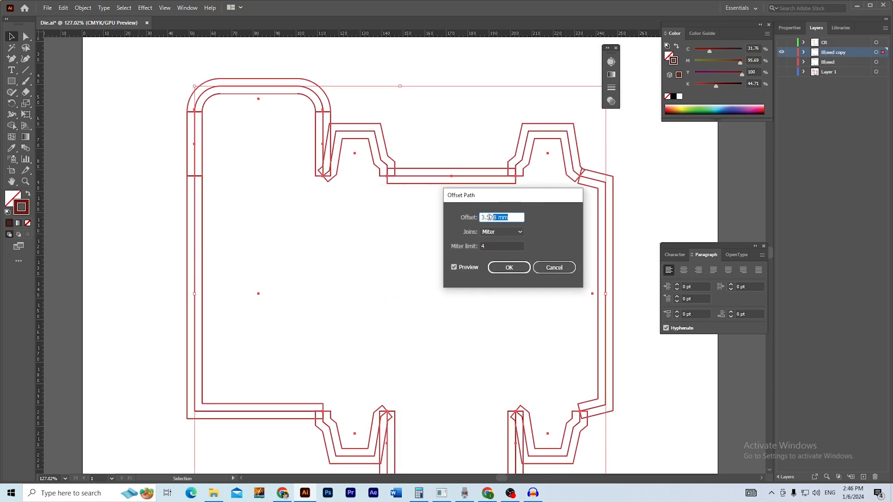
{"action": "type", "text": "2"}
{"action": "key", "text": "Tab"}
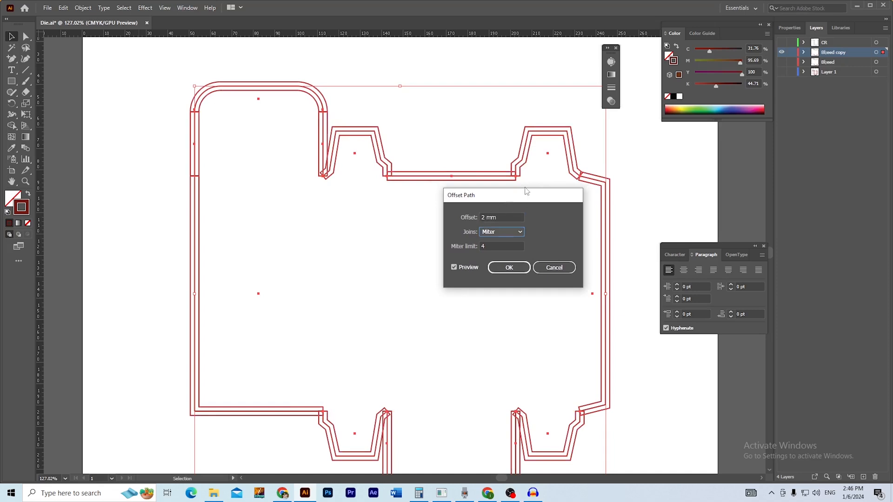
Preview Round joins for the offset, return to Miter joins and apply it to the copied outline
{"action": "left_click", "coordinate": [512, 233]}
{"action": "left_click", "coordinate": [497, 252]}
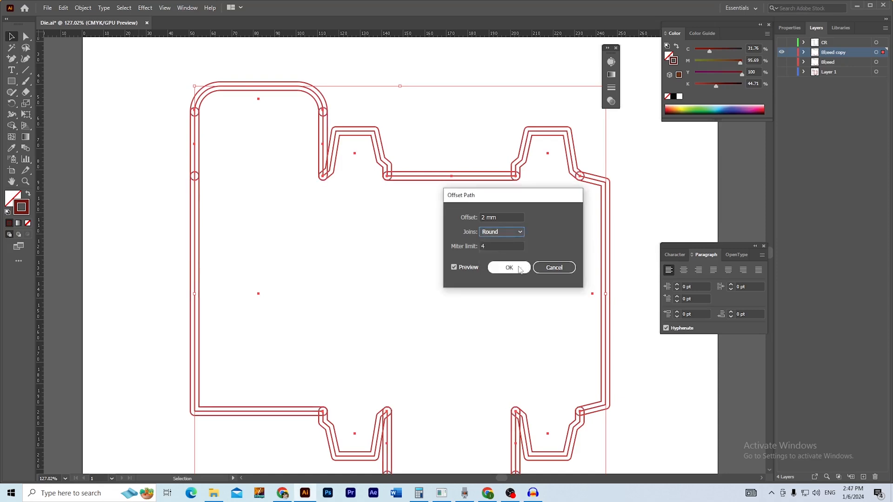
{"action": "left_click", "coordinate": [513, 234]}
{"action": "left_click", "coordinate": [509, 245]}
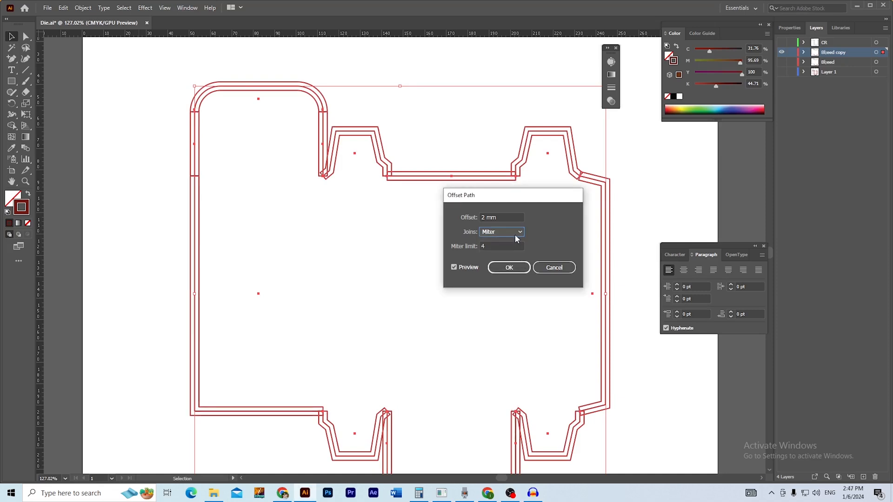
{"action": "left_click", "coordinate": [508, 268]}
{"action": "left_click", "coordinate": [657, 223]}
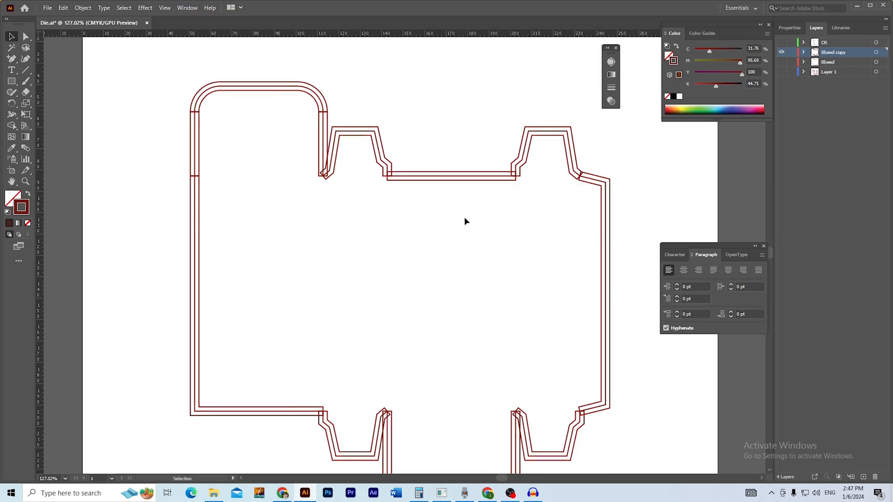
{"action": "left_click_drag", "start_coordinate": [434, 222], "coordinate": [399, 235]}
{"action": "left_click_drag", "start_coordinate": [184, 95], "coordinate": [570, 461]}
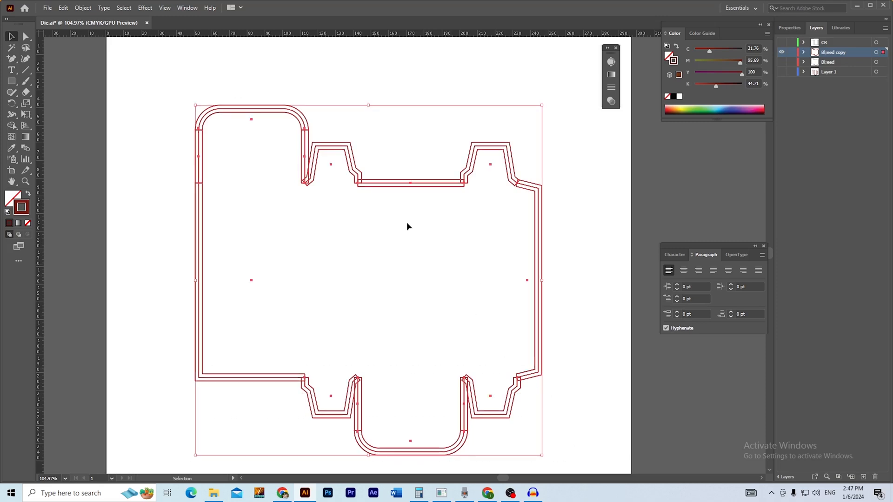
{"action": "left_click", "coordinate": [188, 7]}
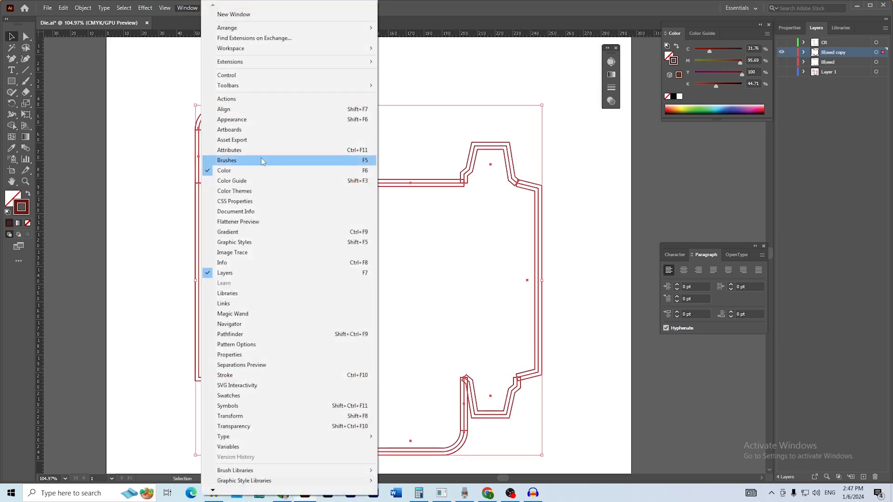
{"action": "left_click", "coordinate": [494, 73]}
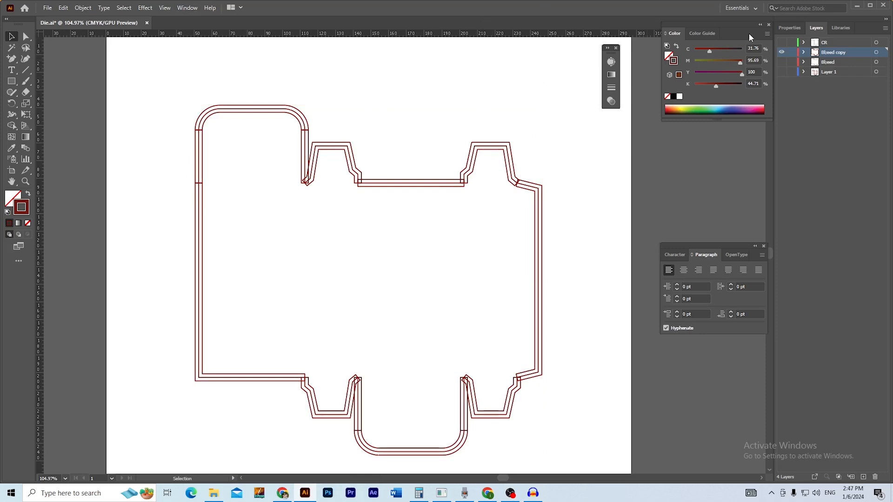
Select all the offset outlines on the copied Bleed layer and unite them with Pathfinder
{"action": "left_click", "coordinate": [790, 27]}
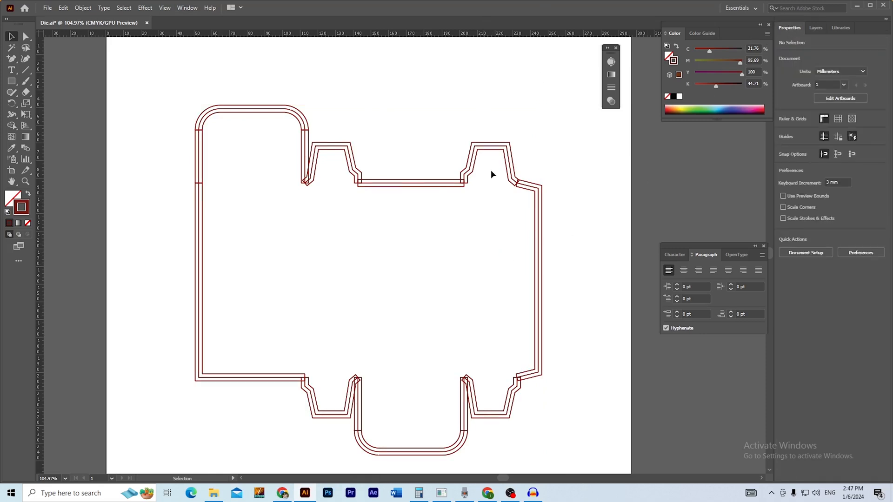
{"action": "left_click_drag", "start_coordinate": [171, 96], "coordinate": [624, 475]}
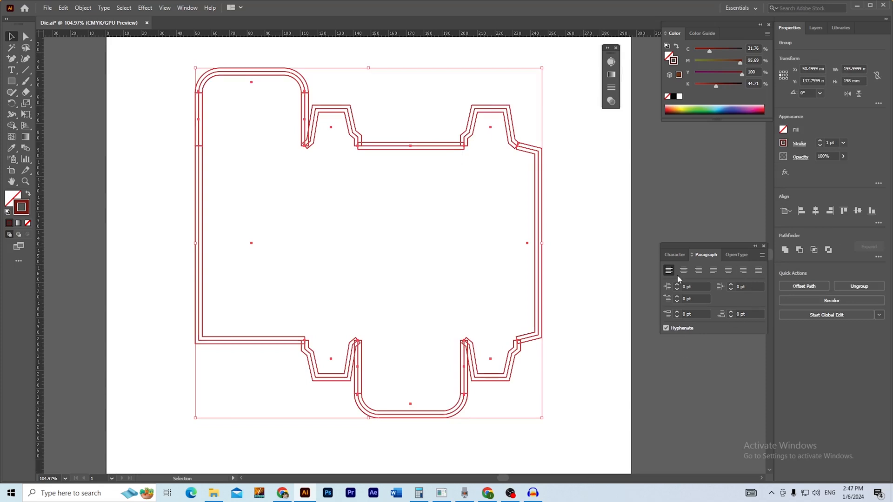
{"action": "left_click", "coordinate": [786, 250]}
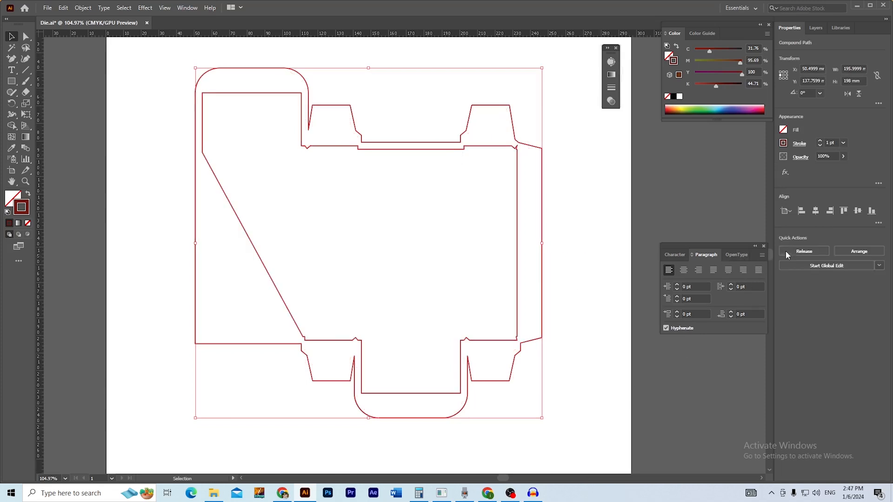
{"action": "left_click", "coordinate": [595, 269]}
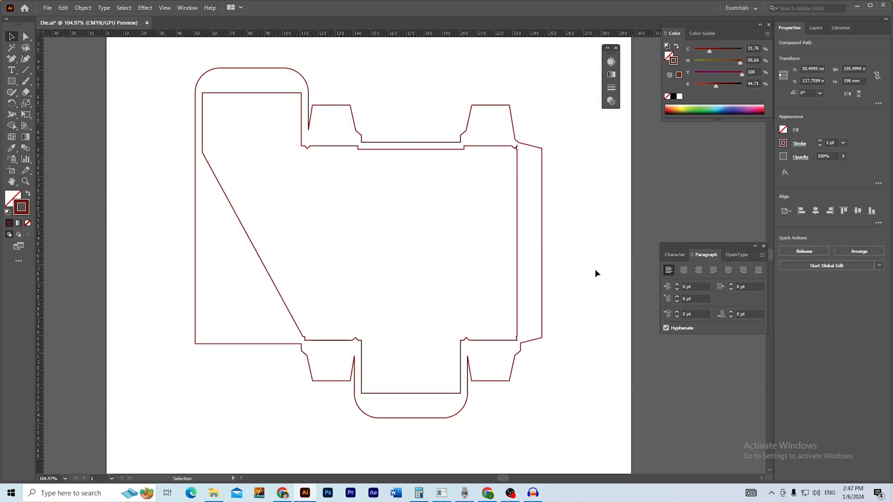
Release the united compound path and delete its inner contour, keeping only the outer bleed outline
{"action": "left_click", "coordinate": [515, 323], "text": "ctrl"}
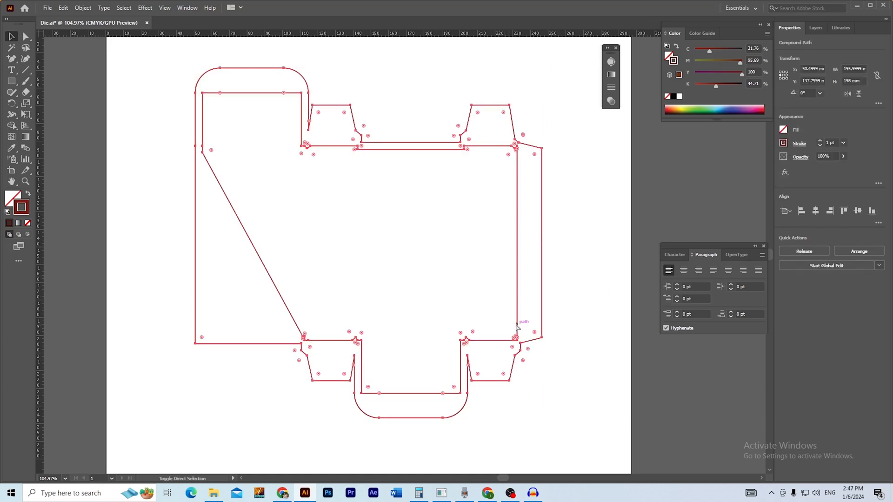
{"action": "left_click", "coordinate": [518, 250]}
{"action": "right_click", "coordinate": [518, 247]}
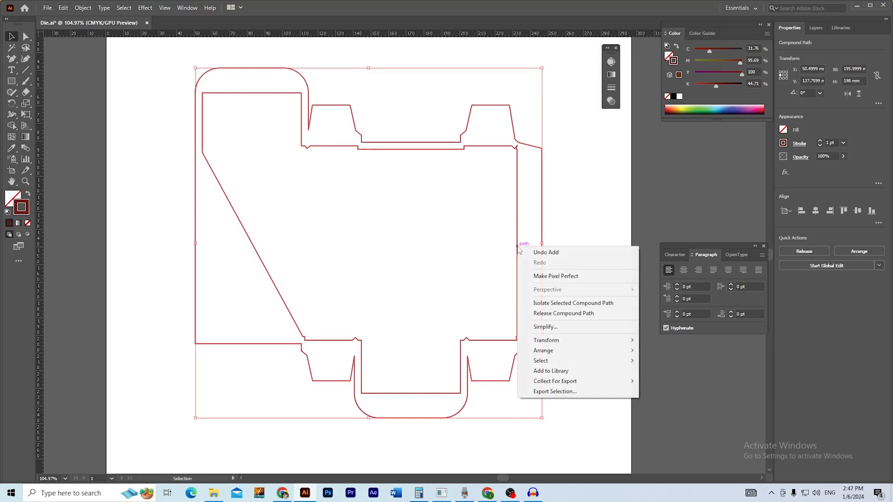
{"action": "left_click", "coordinate": [573, 311]}
{"action": "left_click", "coordinate": [575, 308]}
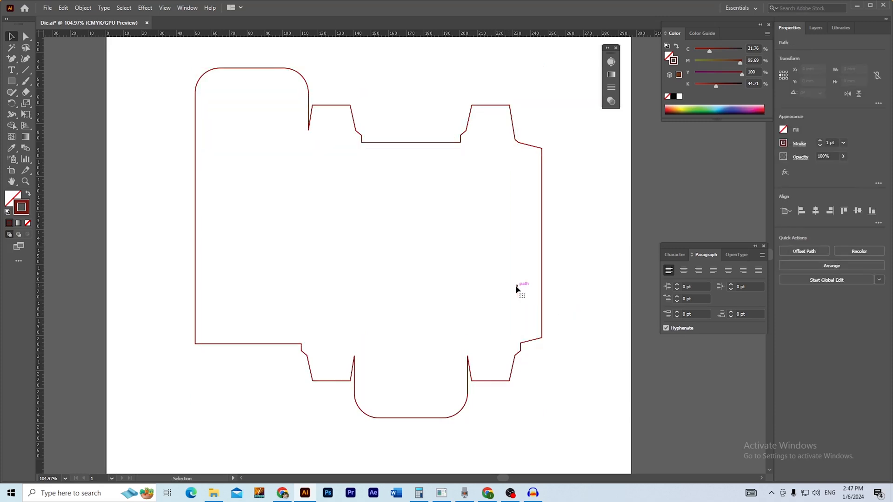
Select the entire outer bleed outline and fill it with the same dark red as its stroke
{"action": "left_click_drag", "start_coordinate": [566, 300], "coordinate": [574, 319]}
{"action": "key", "text": "a"}
{"action": "left_click_drag", "start_coordinate": [549, 114], "coordinate": [185, 369]}
{"action": "key", "text": "v"}
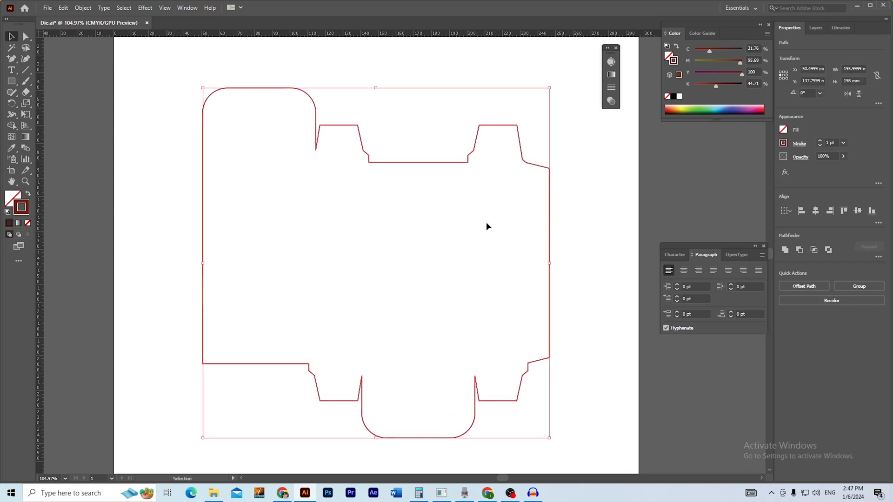
{"action": "left_click", "coordinate": [668, 57]}
{"action": "left_click", "coordinate": [675, 61]}
{"action": "left_click", "coordinate": [669, 57]}
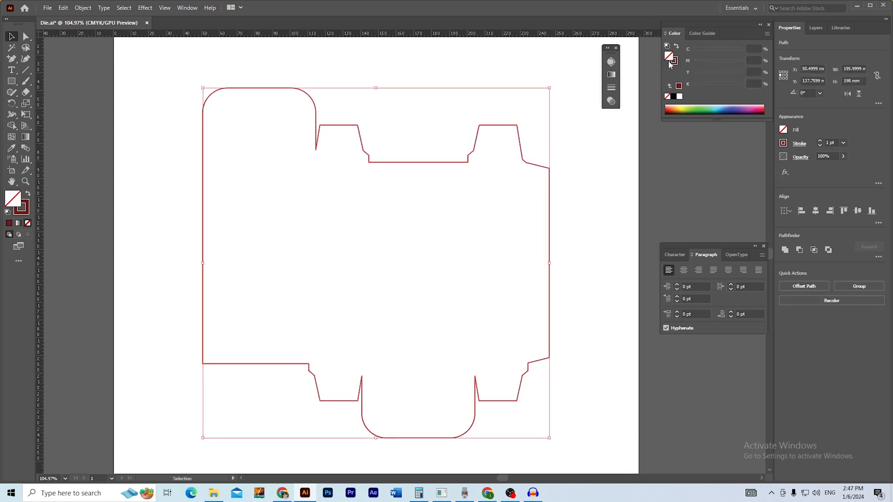
{"action": "left_click", "coordinate": [679, 87]}
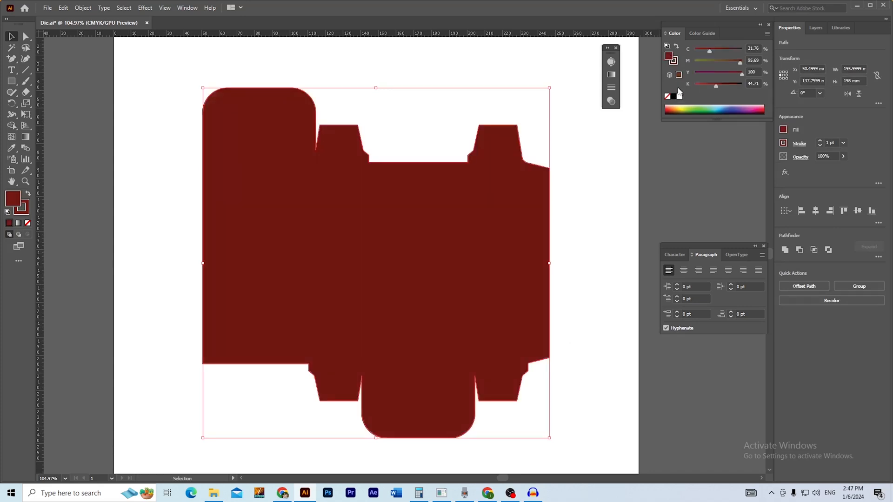
Set the bleed shape's fill to the light cyan color E1FFFE
{"action": "double_click", "coordinate": [669, 57]}
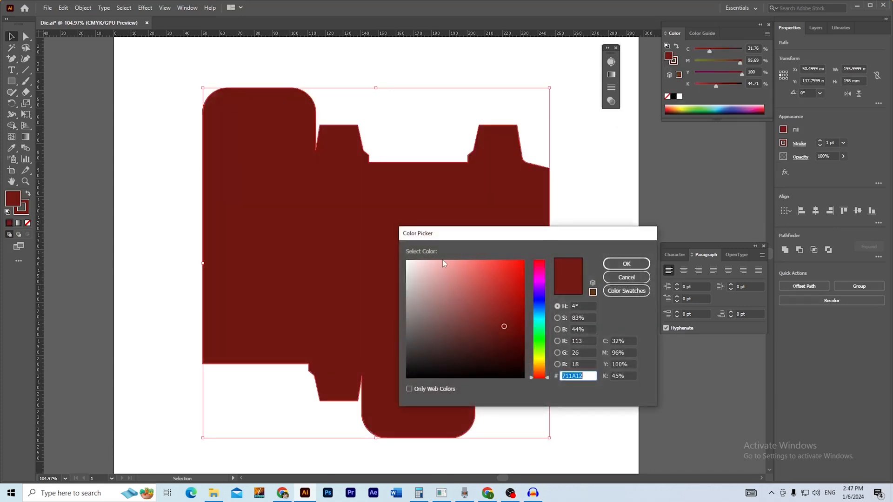
{"action": "left_click", "coordinate": [424, 263]}
{"action": "left_click_drag", "start_coordinate": [422, 264], "coordinate": [422, 270]}
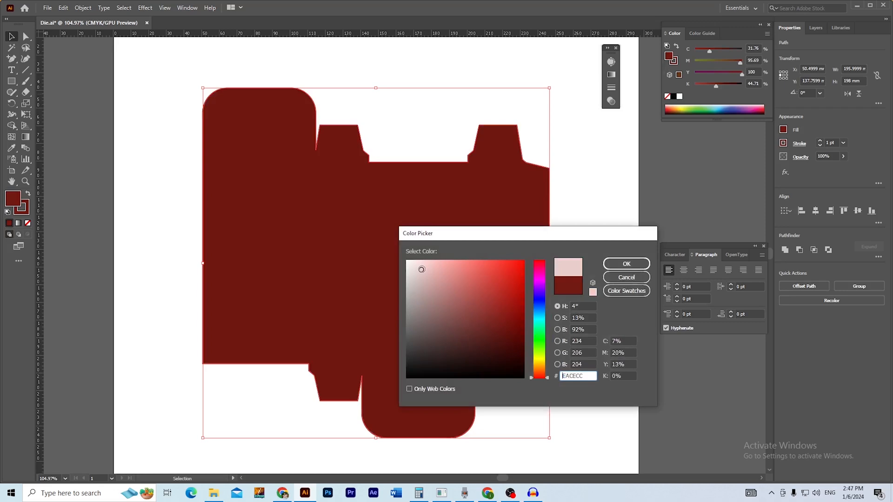
{"action": "left_click_drag", "start_coordinate": [550, 378], "coordinate": [548, 321]}
{"action": "left_click", "coordinate": [420, 261]}
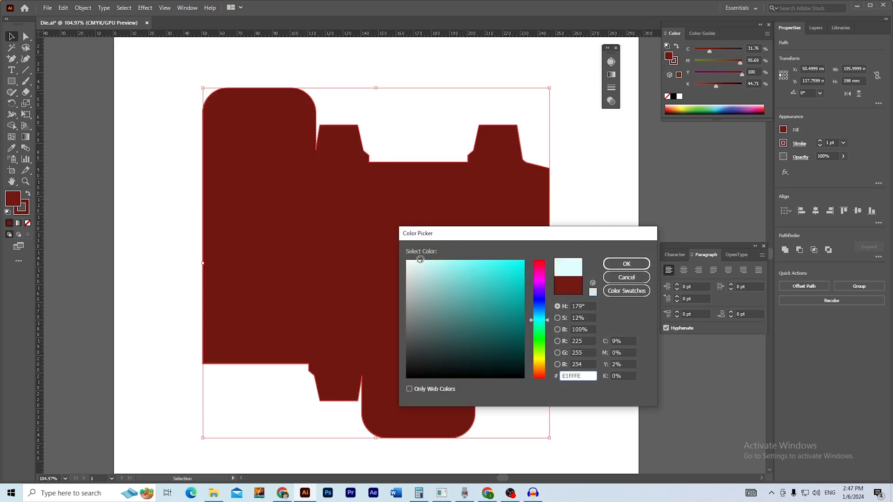
{"action": "left_click", "coordinate": [626, 263]}
Reselect the filled bleed shape and remove its stroke
{"action": "left_click", "coordinate": [584, 271]}
{"action": "left_click", "coordinate": [522, 245]}
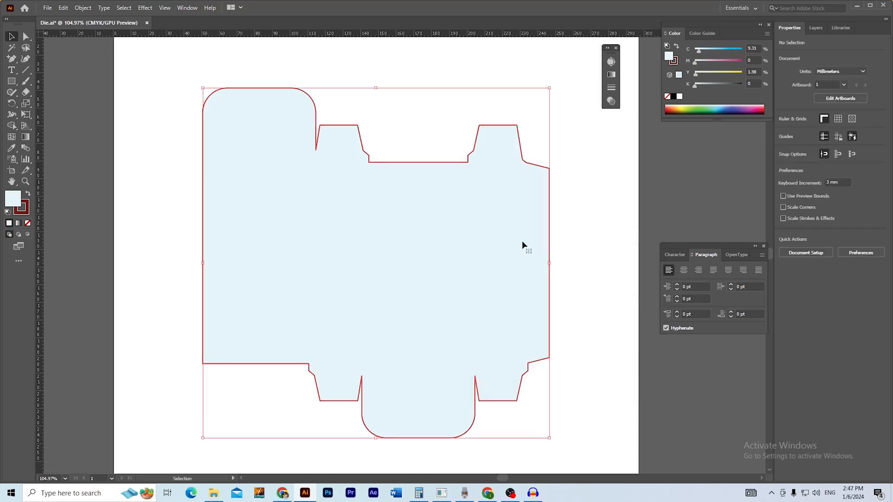
{"action": "left_click", "coordinate": [674, 62]}
{"action": "left_click", "coordinate": [668, 97]}
{"action": "left_click", "coordinate": [603, 230]}
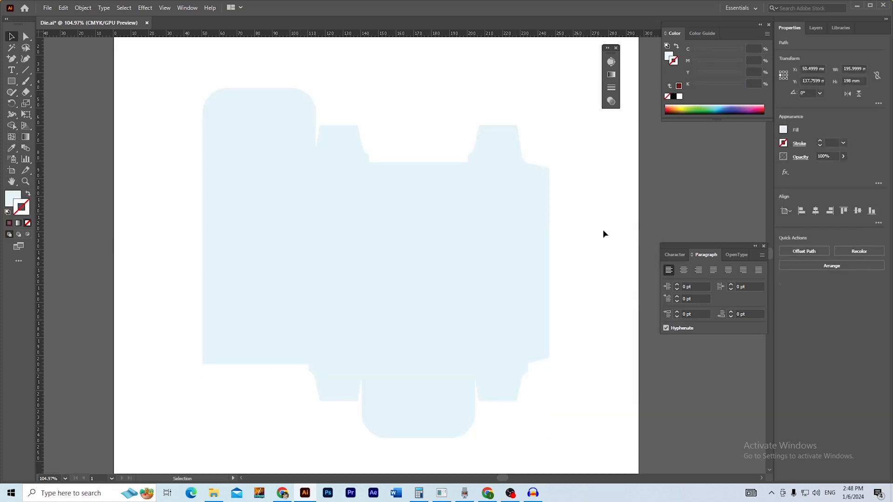
Make the Bleed layer visible together with the Bleed copy layer
{"action": "scroll", "coordinate": [599, 225], "scroll_direction": "down", "scroll_amount": 1}
{"action": "left_click_drag", "start_coordinate": [596, 216], "coordinate": [525, 273]}
{"action": "left_click", "coordinate": [607, 253]}
{"action": "left_click", "coordinate": [817, 27]}
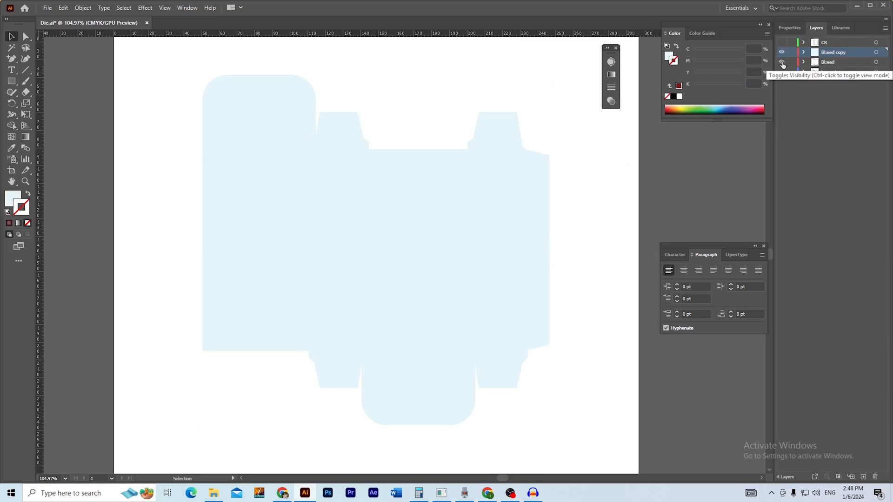
{"action": "left_click", "coordinate": [782, 63]}
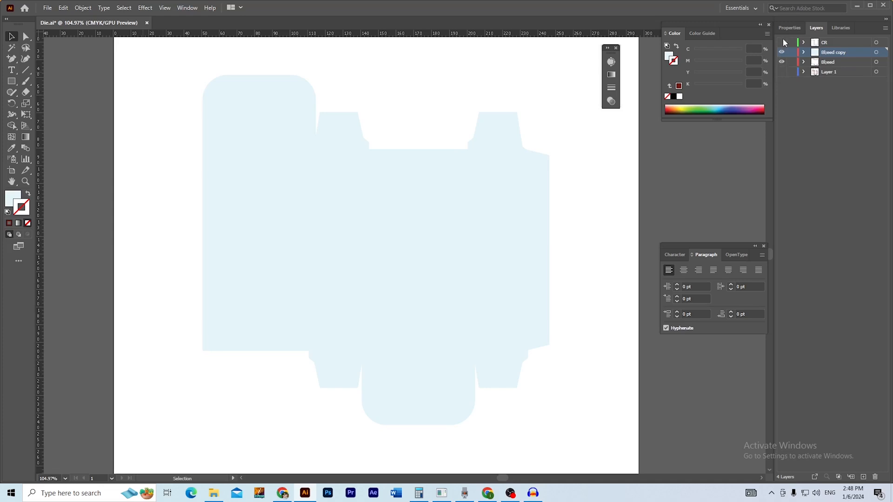
Place the Bleed copy layer below the Bleed layer and show the CR fold-line layer
{"action": "left_click", "coordinate": [782, 53]}
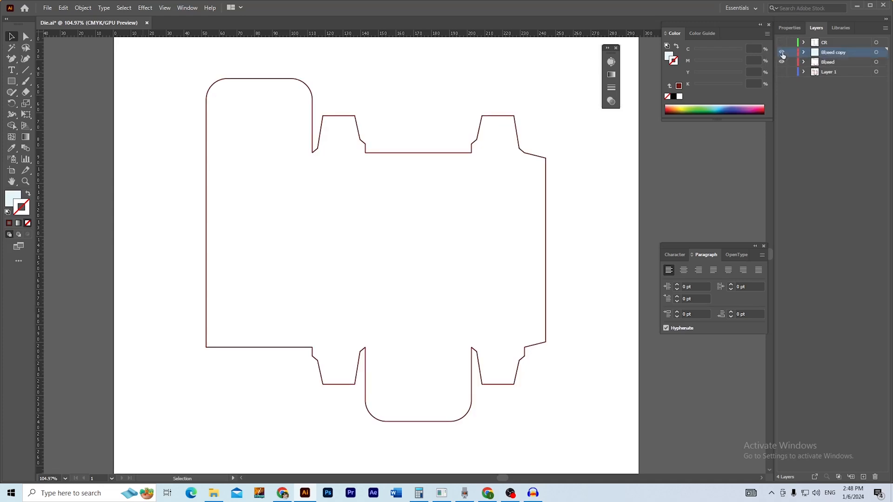
{"action": "left_click", "coordinate": [782, 53]}
{"action": "left_click_drag", "start_coordinate": [854, 56], "coordinate": [851, 68]}
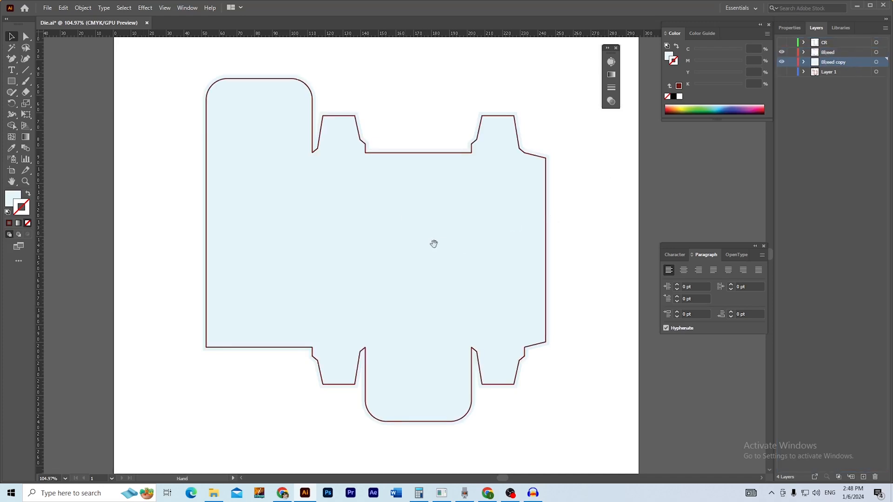
{"action": "left_click_drag", "start_coordinate": [434, 244], "coordinate": [442, 248]}
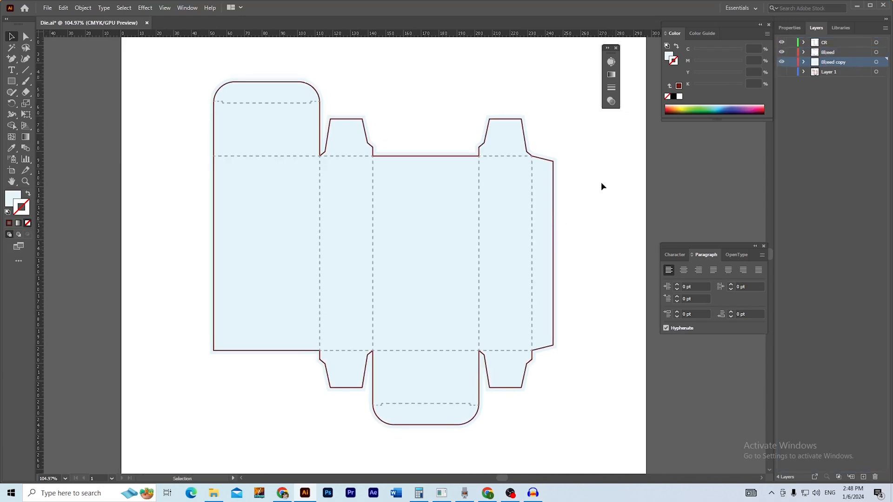
Examine the bleed margin up close around the upper dust flaps and the glue flap's side edge and lower corner
{"action": "left_click_drag", "start_coordinate": [236, 148], "coordinate": [264, 270]}
{"action": "left_click_drag", "start_coordinate": [410, 155], "coordinate": [461, 202]}
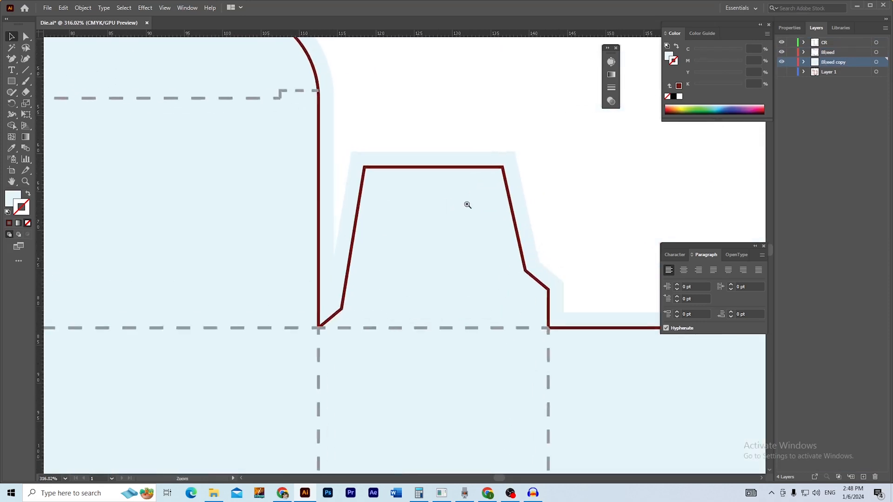
{"action": "left_click_drag", "start_coordinate": [414, 151], "coordinate": [336, 186]}
{"action": "left_click_drag", "start_coordinate": [454, 189], "coordinate": [347, 168]}
{"action": "left_click_drag", "start_coordinate": [468, 213], "coordinate": [351, 173]}
{"action": "left_click_drag", "start_coordinate": [488, 173], "coordinate": [386, 134]}
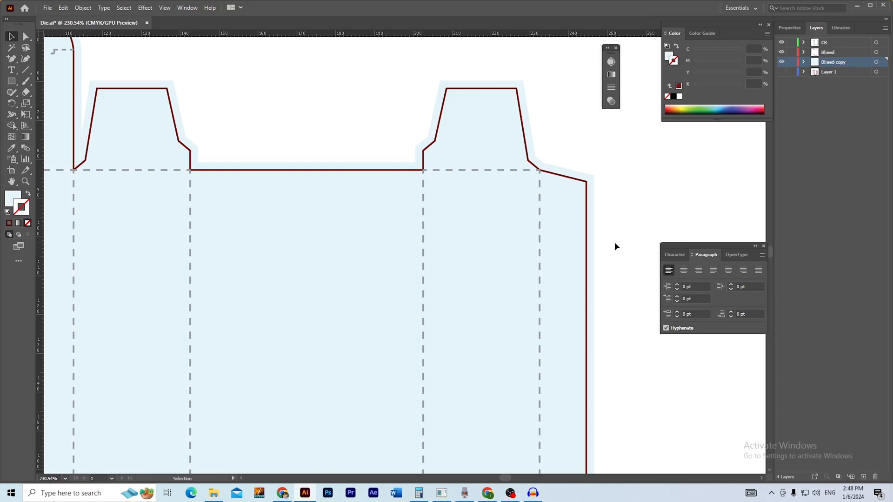
{"action": "left_click_drag", "start_coordinate": [546, 335], "coordinate": [552, 219]}
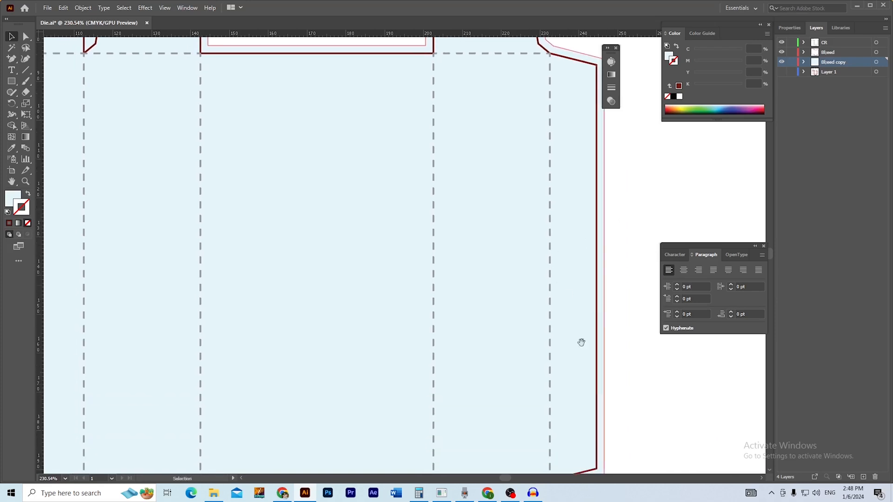
{"action": "left_click_drag", "start_coordinate": [581, 343], "coordinate": [588, 269]}
{"action": "left_click_drag", "start_coordinate": [601, 357], "coordinate": [702, 420]}
{"action": "left_click_drag", "start_coordinate": [616, 433], "coordinate": [574, 405]}
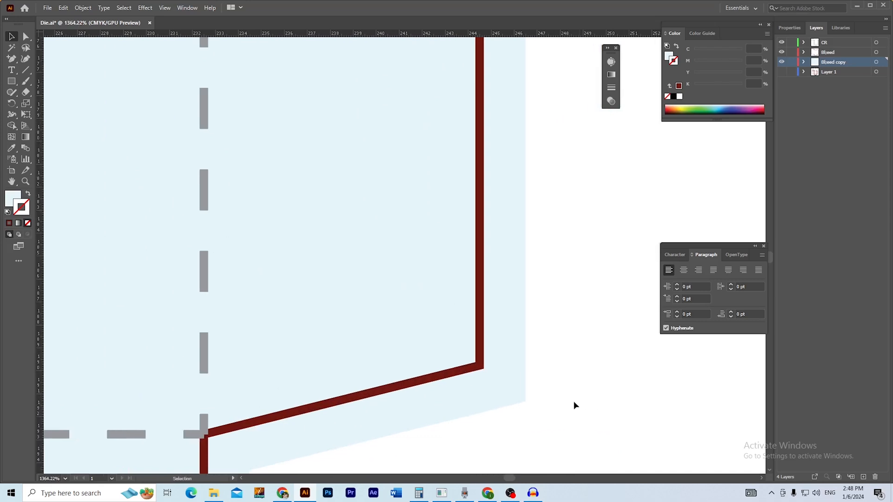
{"action": "left_click", "coordinate": [488, 357]}
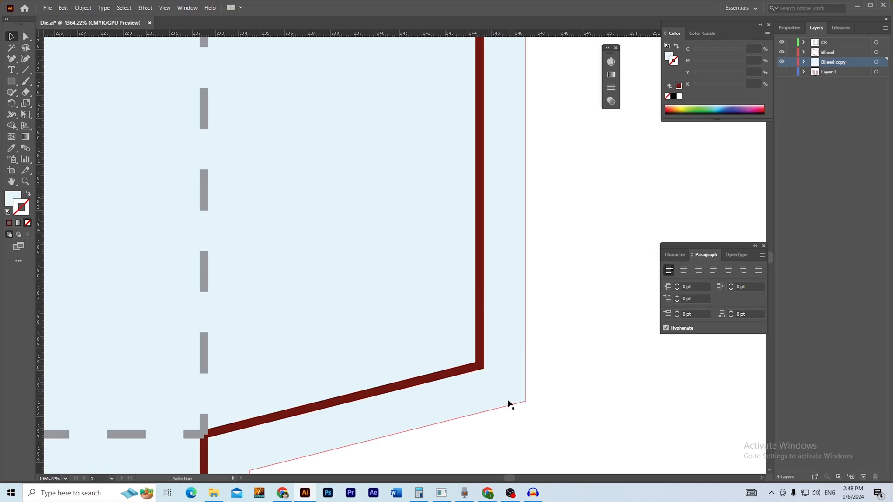
Review the complete die-cut layout with its fold lines and bleed area, and save the Die.ai file
{"action": "scroll", "coordinate": [493, 392], "scroll_direction": "down", "scroll_amount": 10, "text": "alt"}
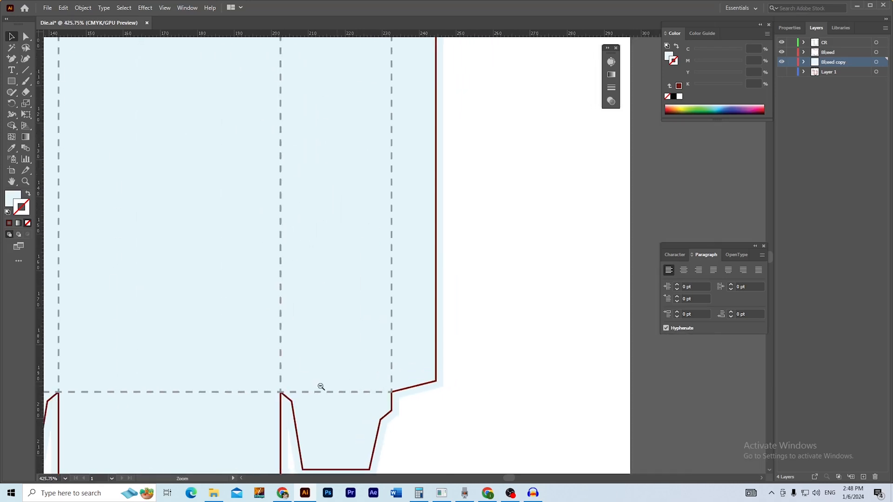
{"action": "left_click_drag", "start_coordinate": [386, 389], "coordinate": [444, 386]}
{"action": "scroll", "coordinate": [490, 381], "scroll_direction": "down", "scroll_amount": 1, "text": "alt"}
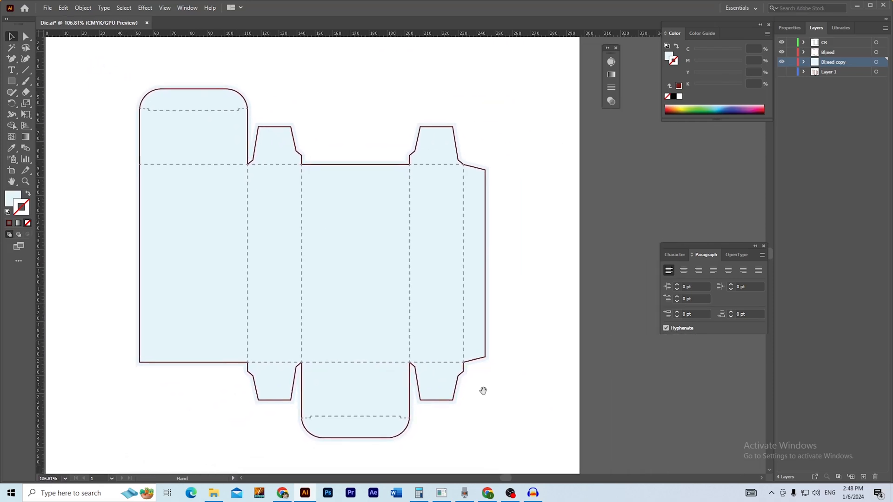
{"action": "scroll", "coordinate": [405, 345], "scroll_direction": "up", "scroll_amount": 3}
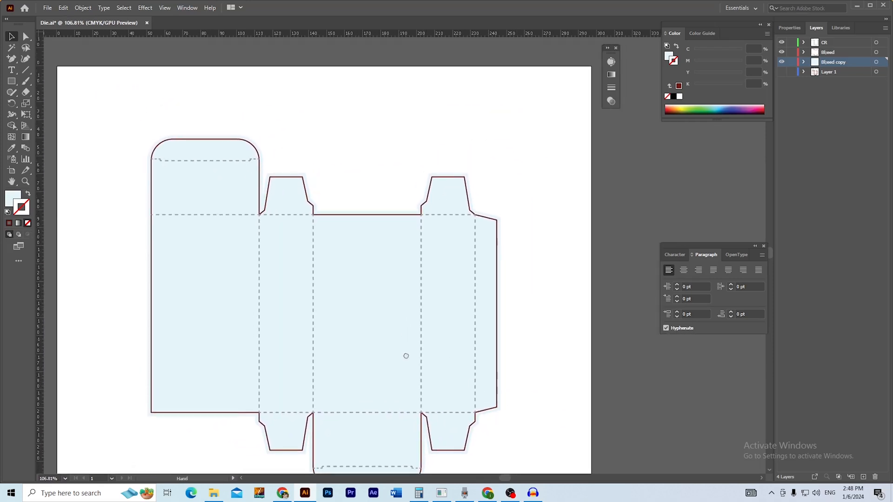
{"action": "scroll", "coordinate": [393, 315], "scroll_direction": "down", "scroll_amount": 1, "text": "alt"}
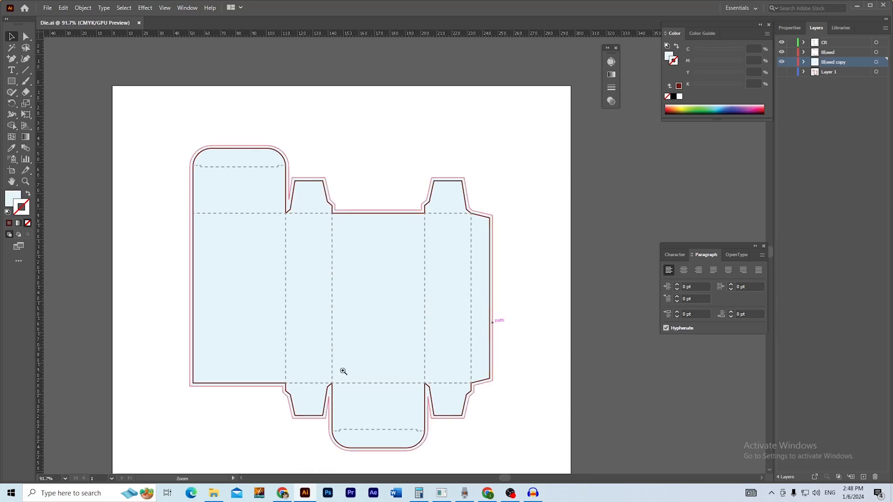
{"action": "scroll", "coordinate": [367, 375], "scroll_direction": "up", "scroll_amount": 2, "text": "alt"}
{"action": "scroll", "coordinate": [395, 344], "scroll_direction": "down", "scroll_amount": 1}
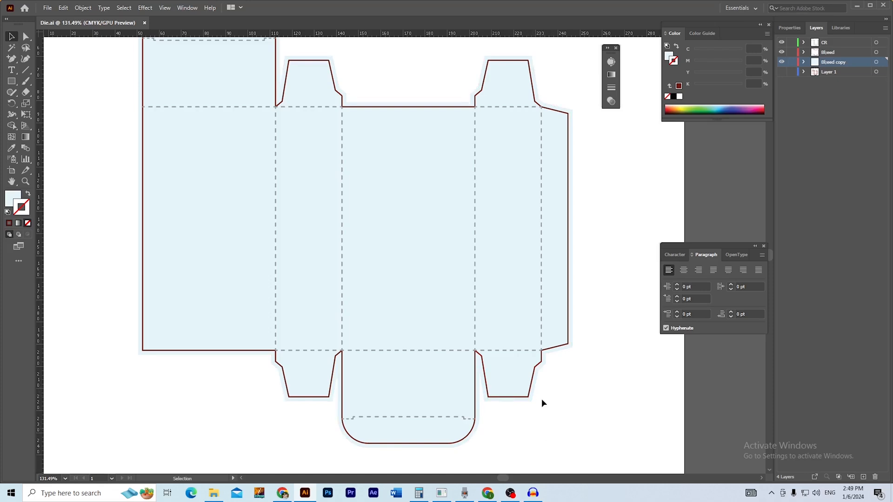
{"action": "scroll", "coordinate": [483, 364], "scroll_direction": "down", "scroll_amount": 2}
{"action": "scroll", "coordinate": [409, 355], "scroll_direction": "up", "scroll_amount": 1}
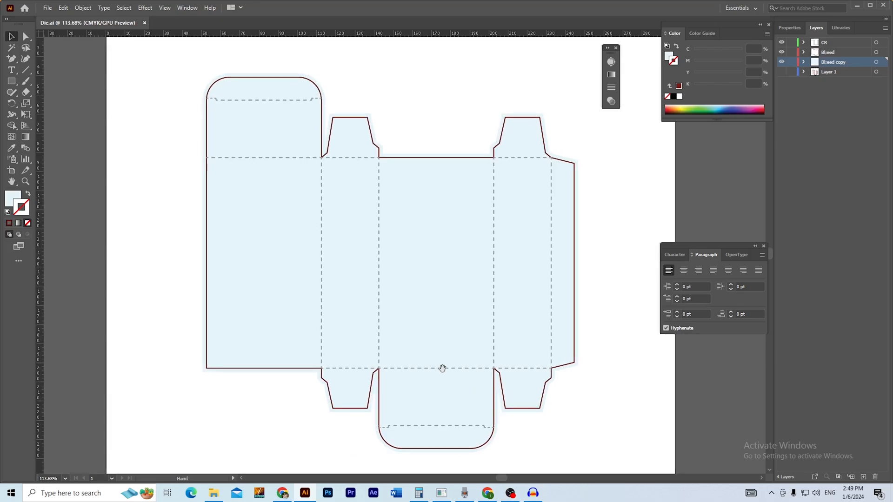